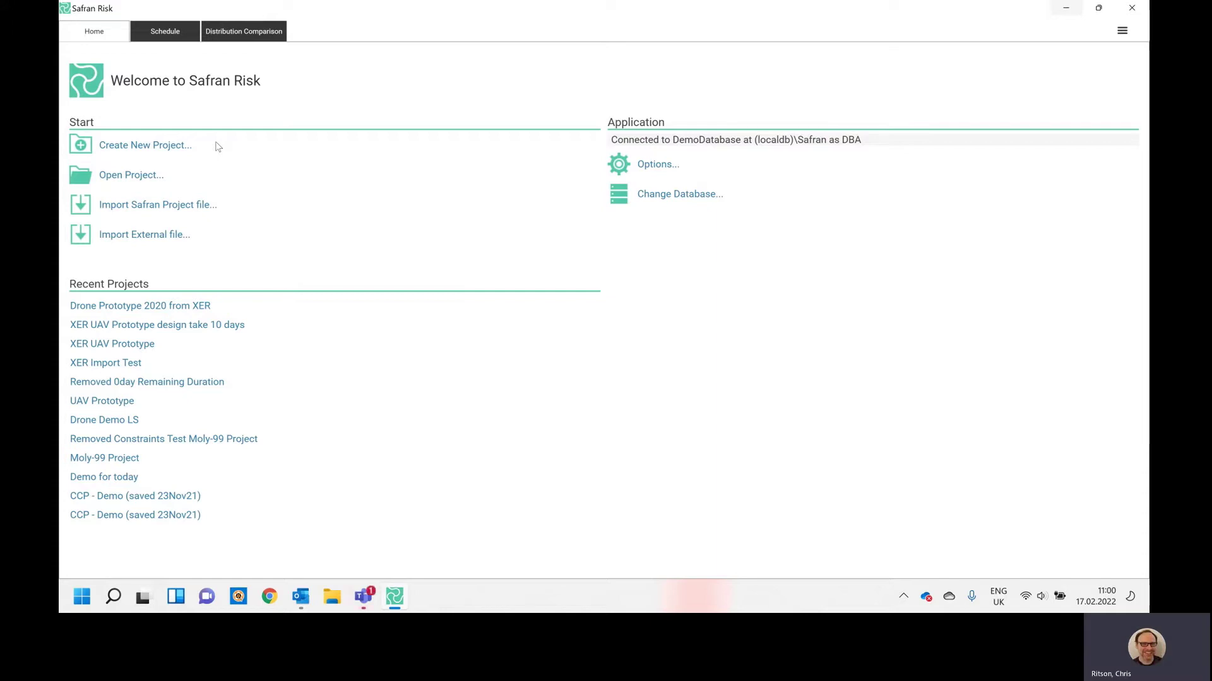
- Start an external file import and read the schedule file UAVP6.XER
click(172, 154)
click(160, 237)
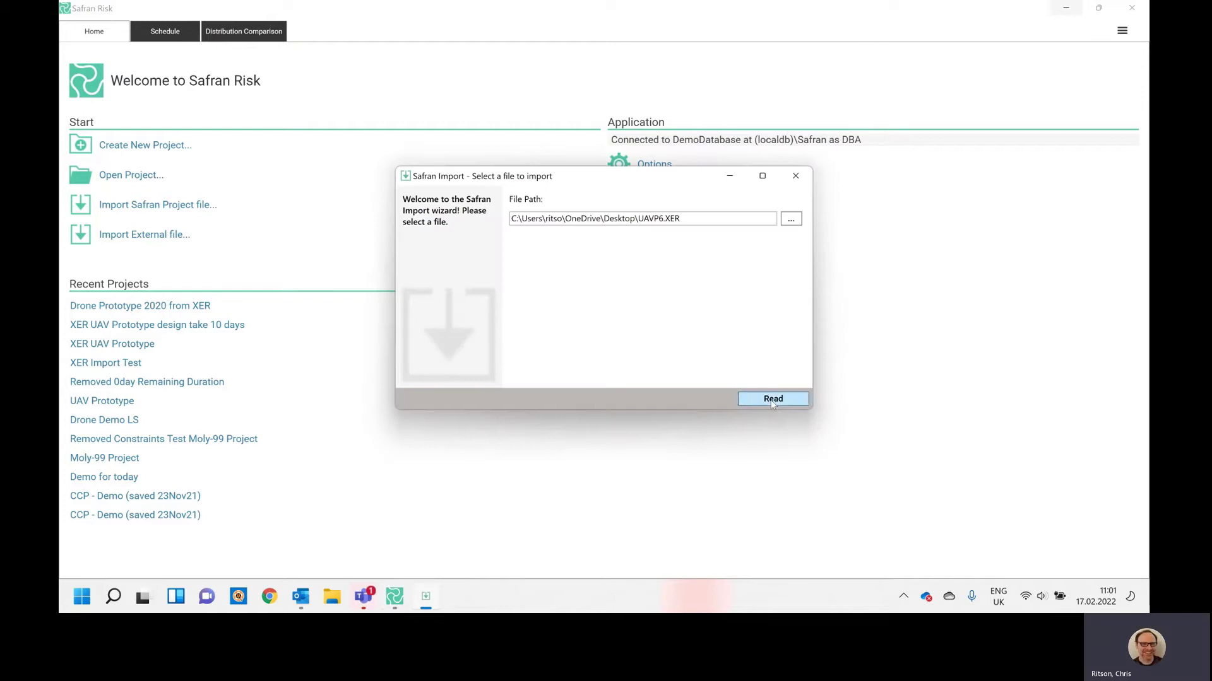
click(772, 400)
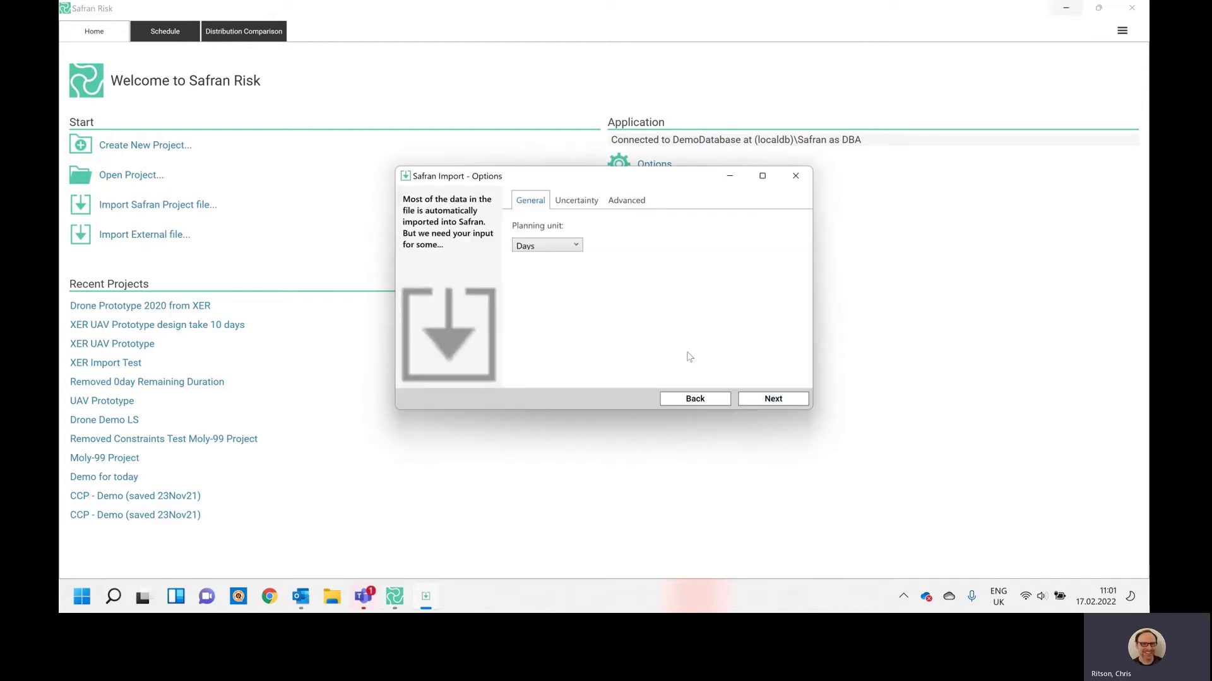
- Keep Days as the planning unit, leave the uncertainty duration mappings blank, and continue the import
click(574, 246)
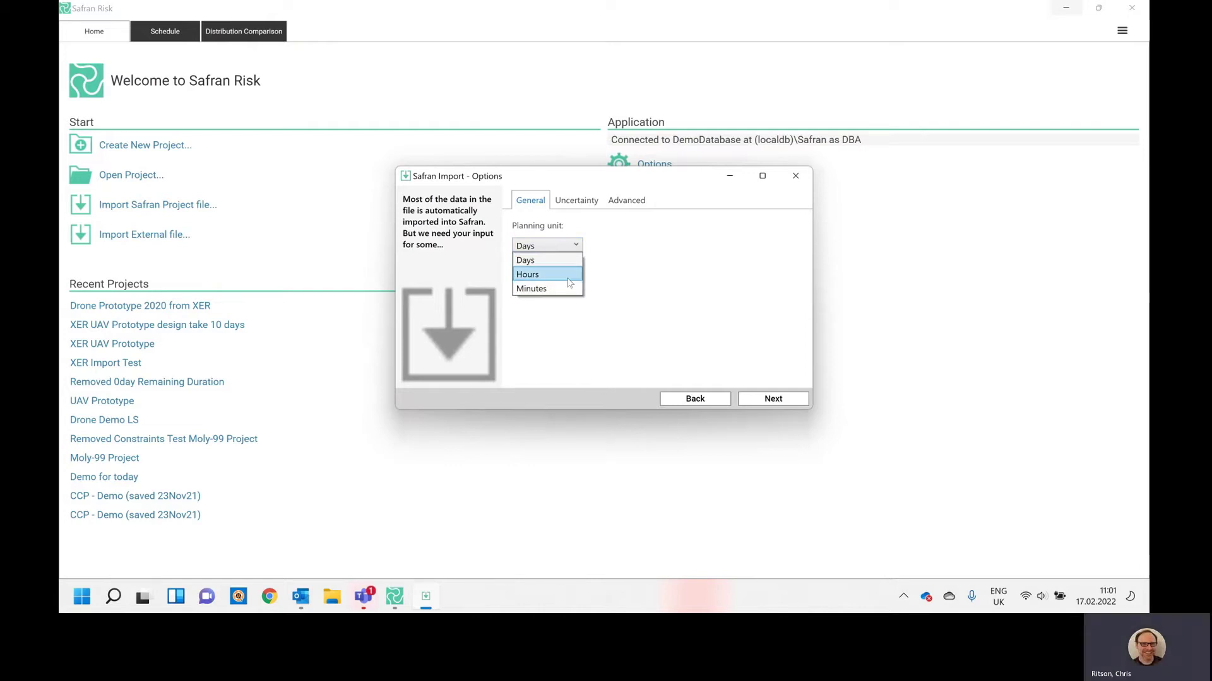
click(566, 232)
click(576, 203)
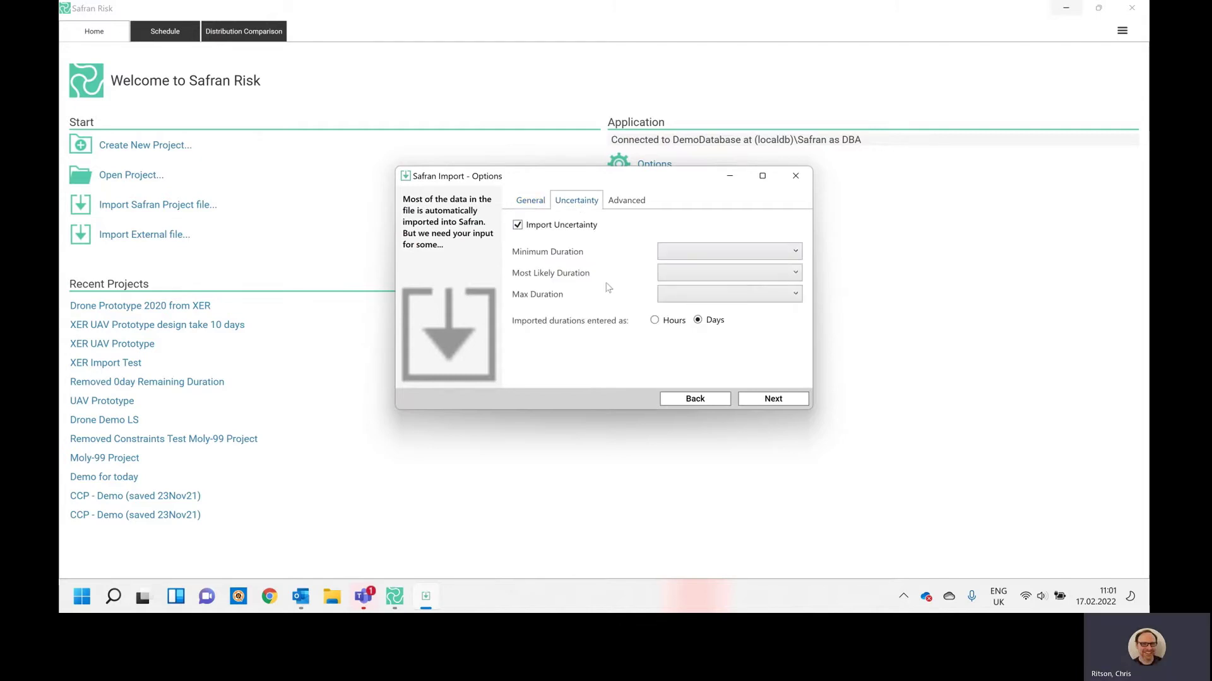
click(695, 253)
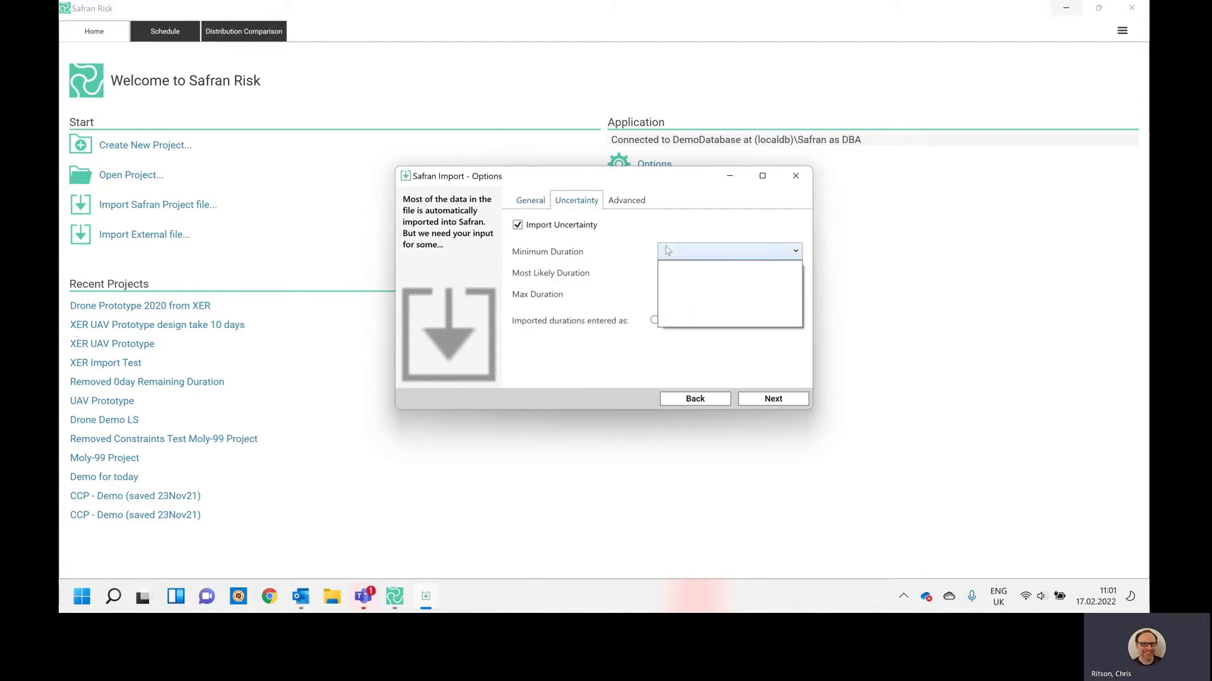
click(650, 270)
click(779, 399)
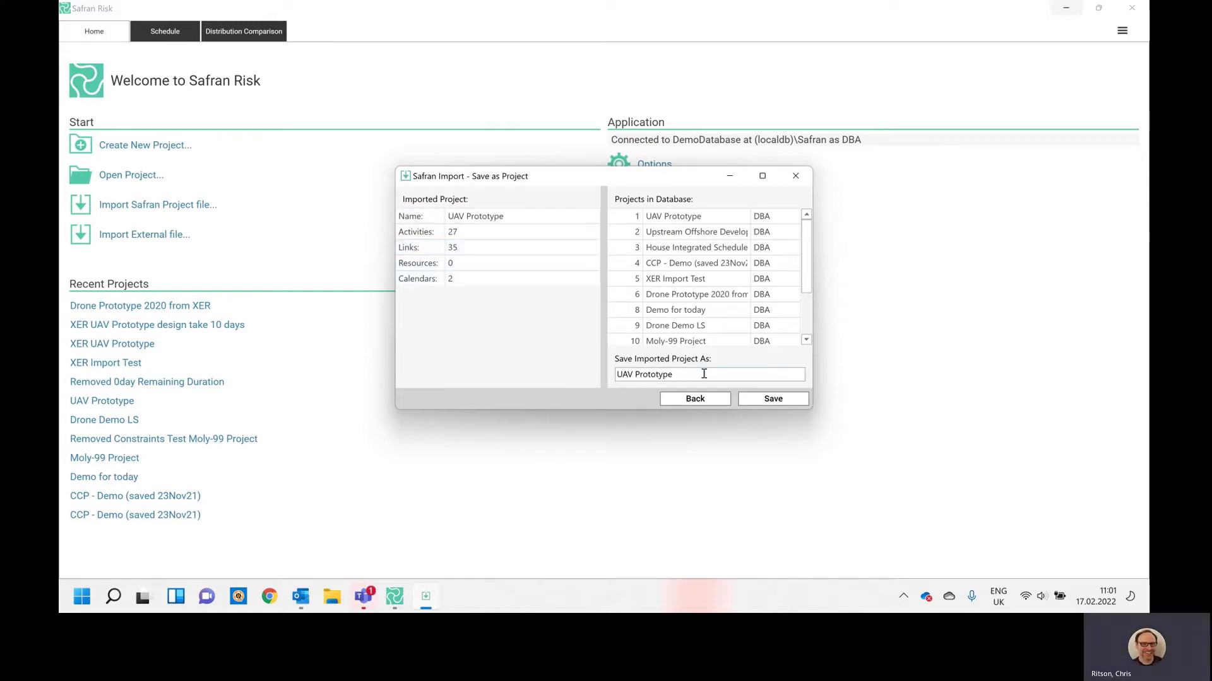
- Save the imported project to the database as "Drone Demo Video" and close the import wizard
drag(682, 372, 555, 371)
text(Dr)
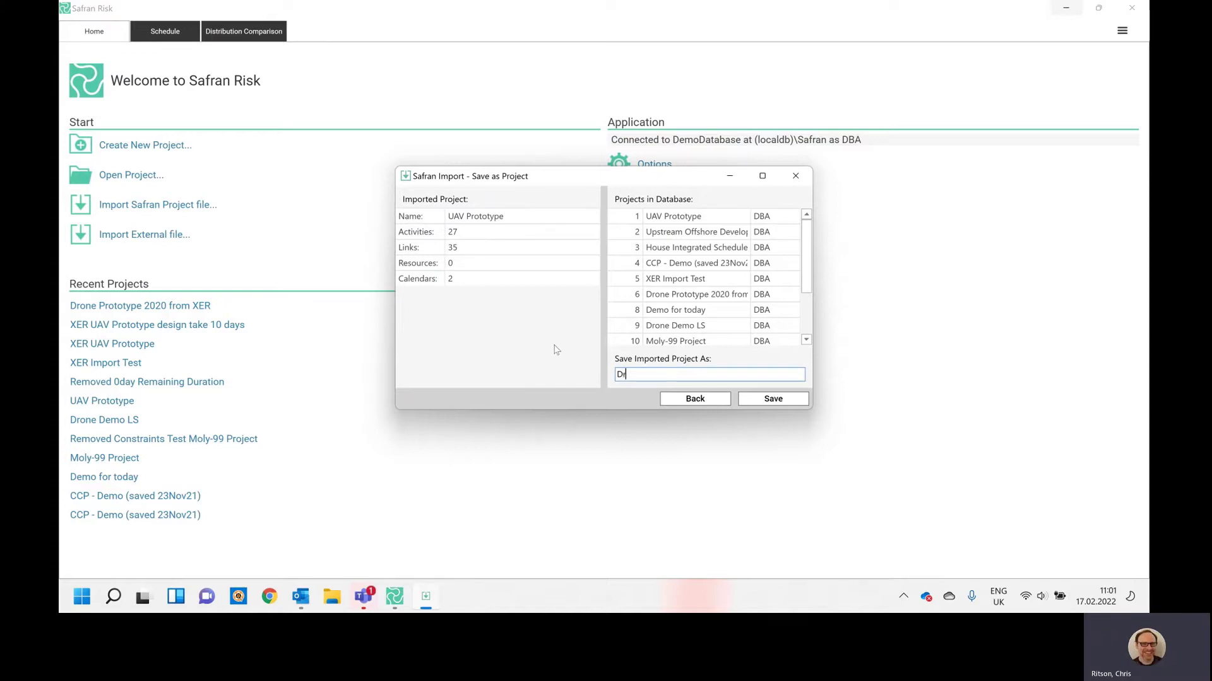
text(one Dem)
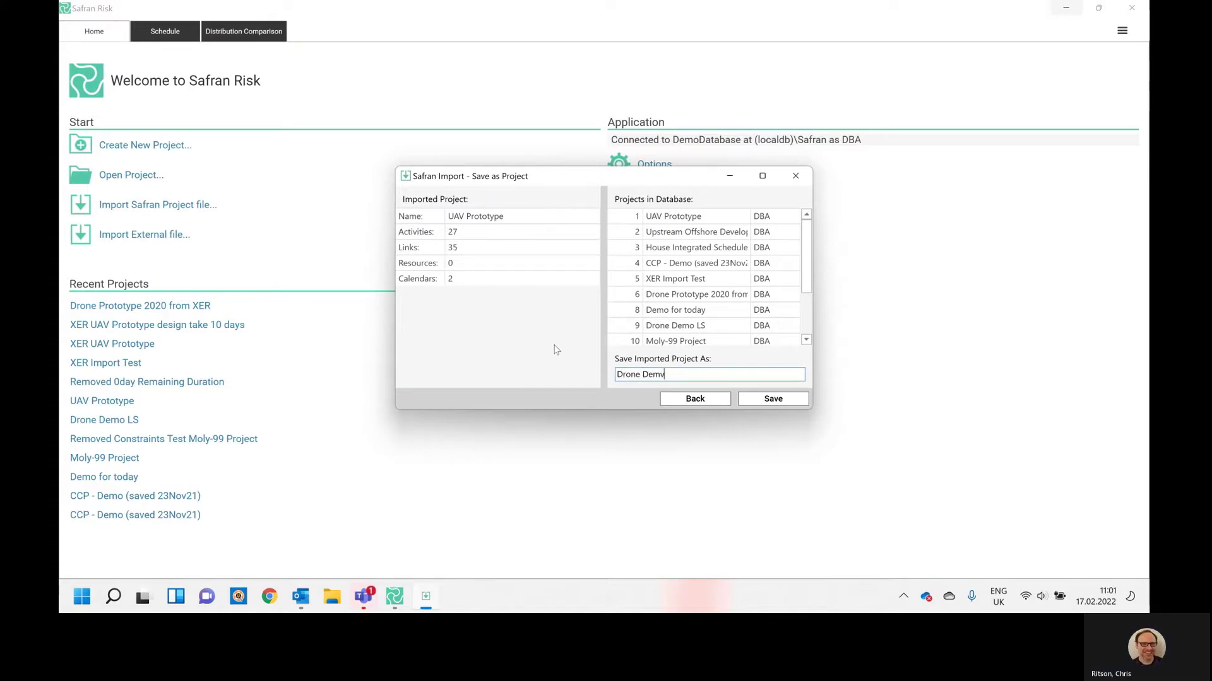
text(p)
key(BackSpace)
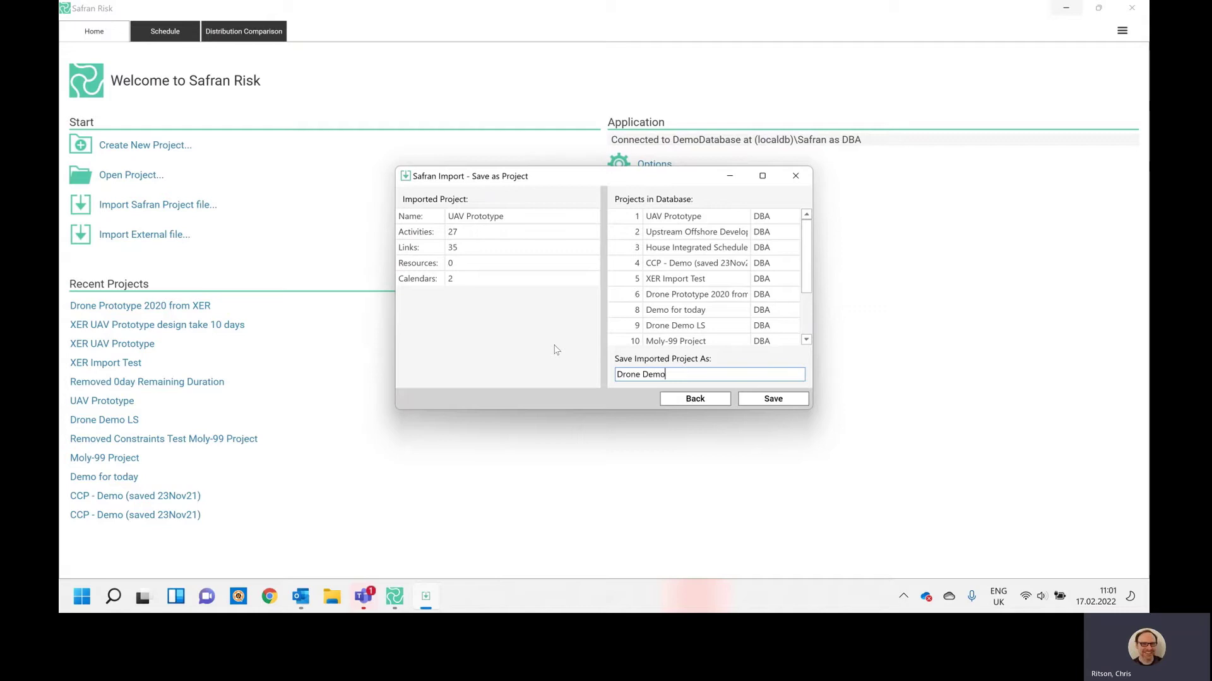
text(o VI)
click(771, 398)
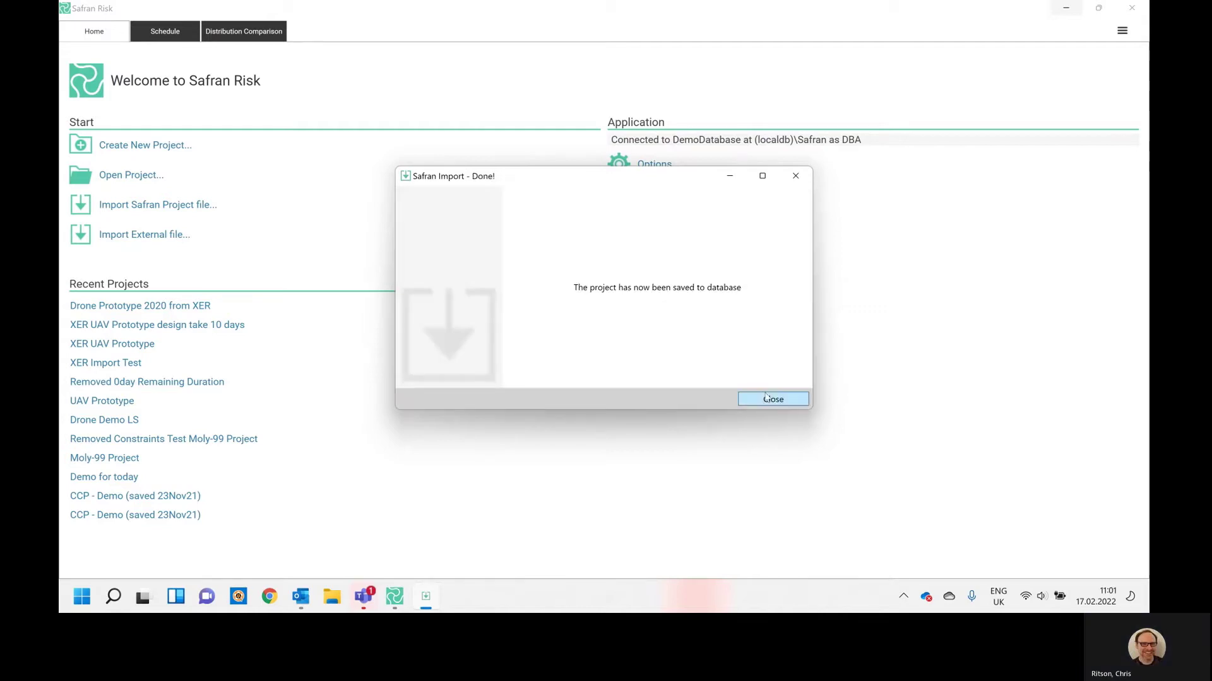
click(766, 397)
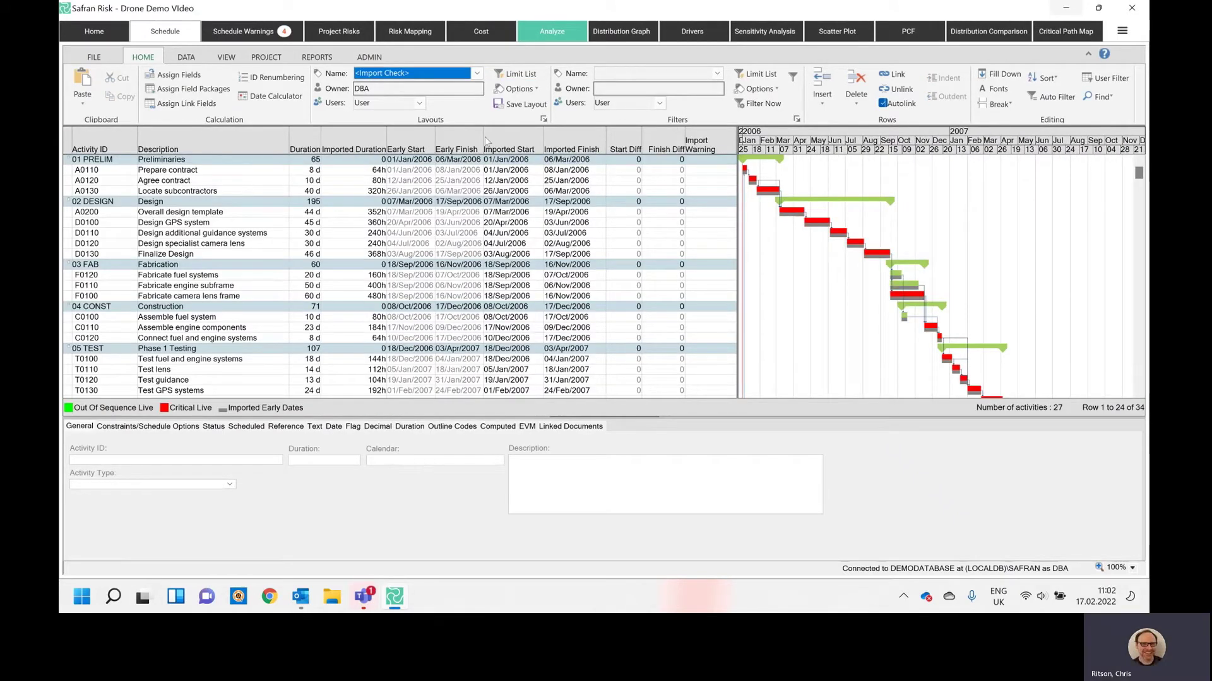
- Compare the early start and finish dates with the imported start and finish dates in the Import Check layout
click(410, 148)
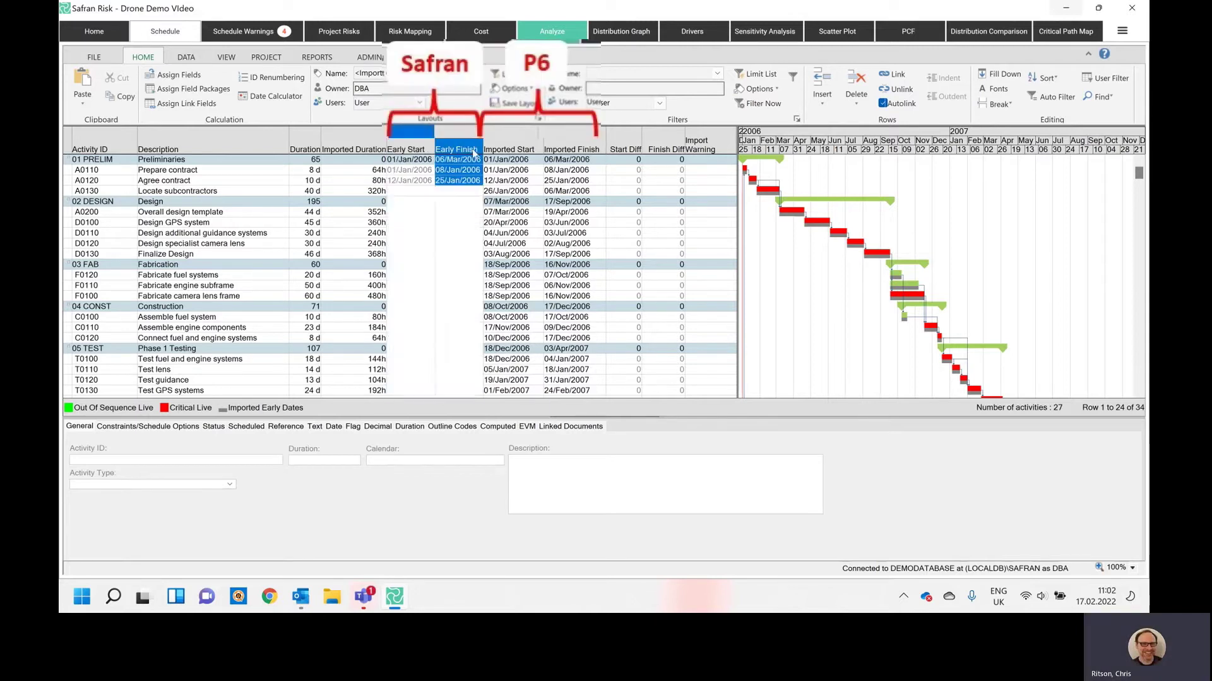
click(508, 149)
click(556, 148)
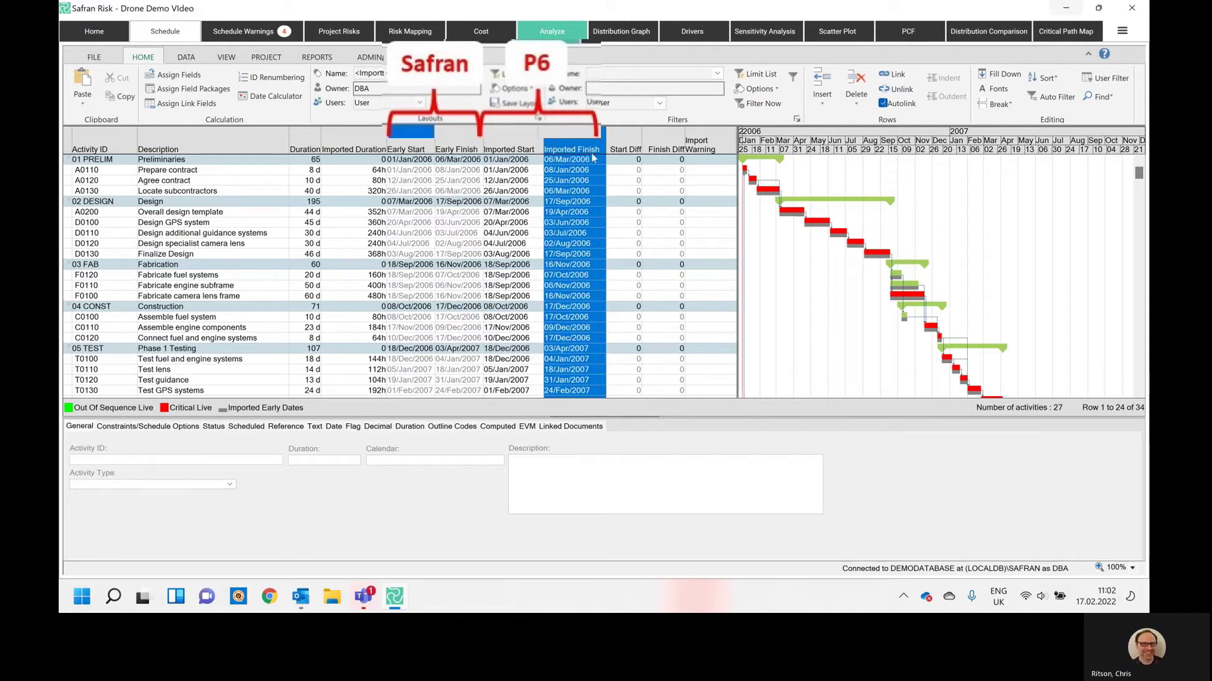
- Check the start differences, finish differences and import warnings across the full activity list
click(633, 142)
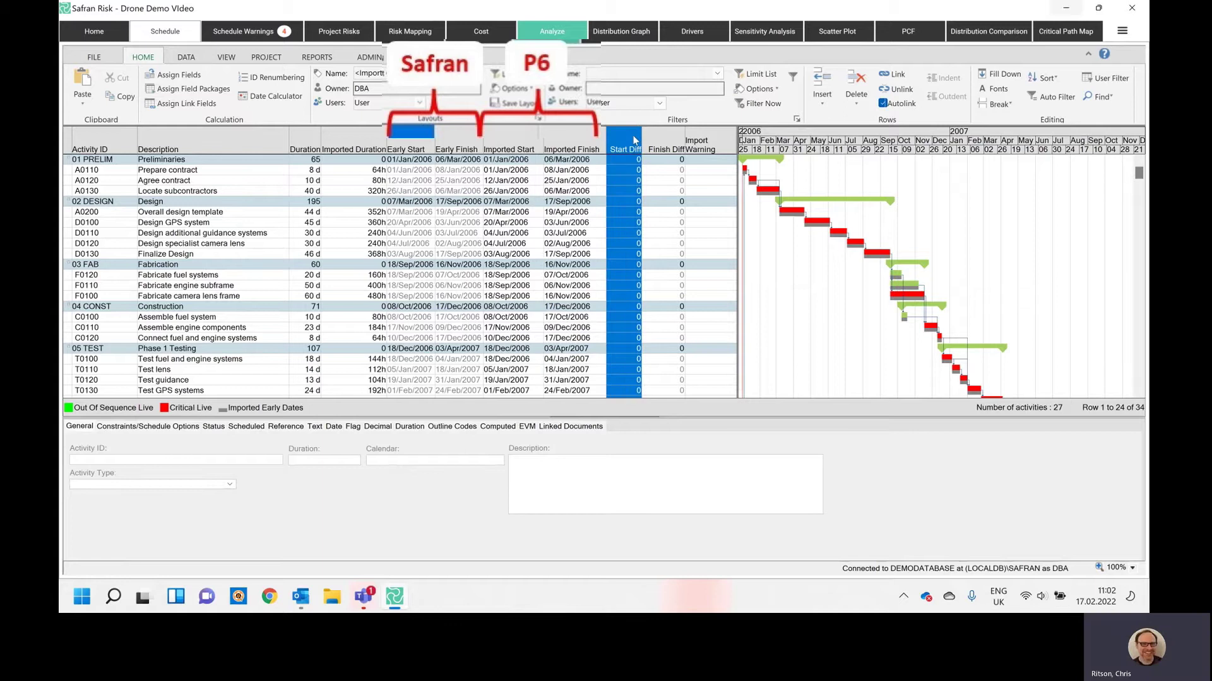
click(656, 148)
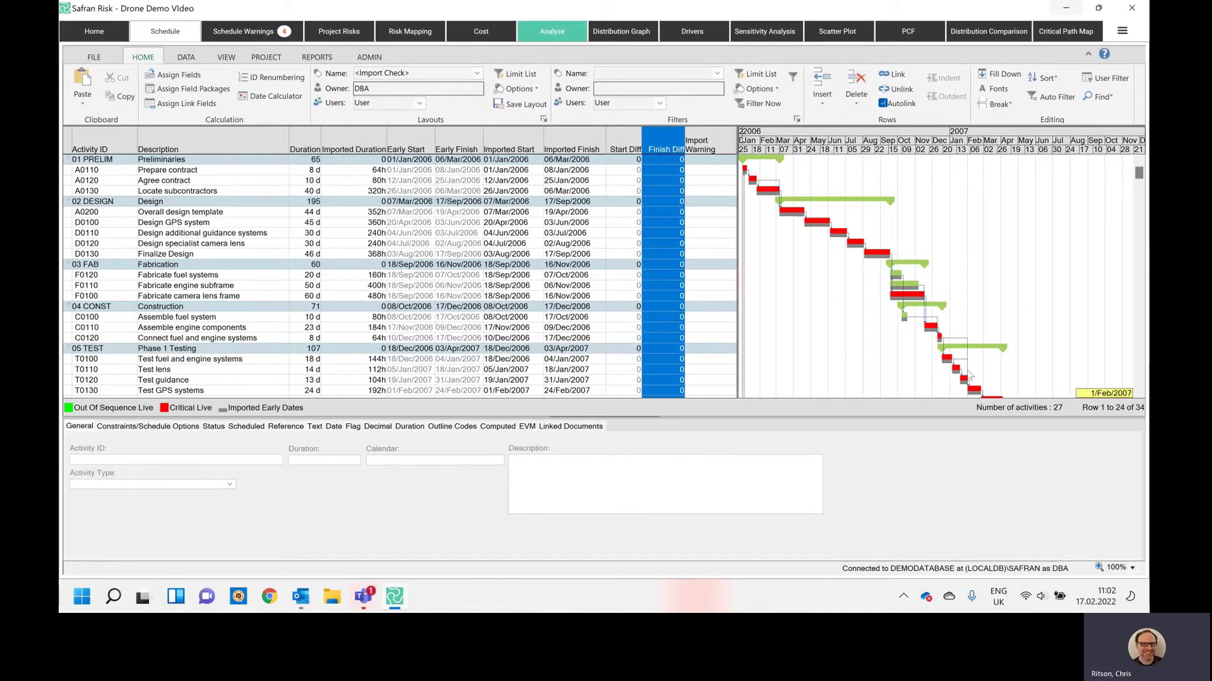
scroll(970, 375, down, 2)
scroll(973, 363, down, 2)
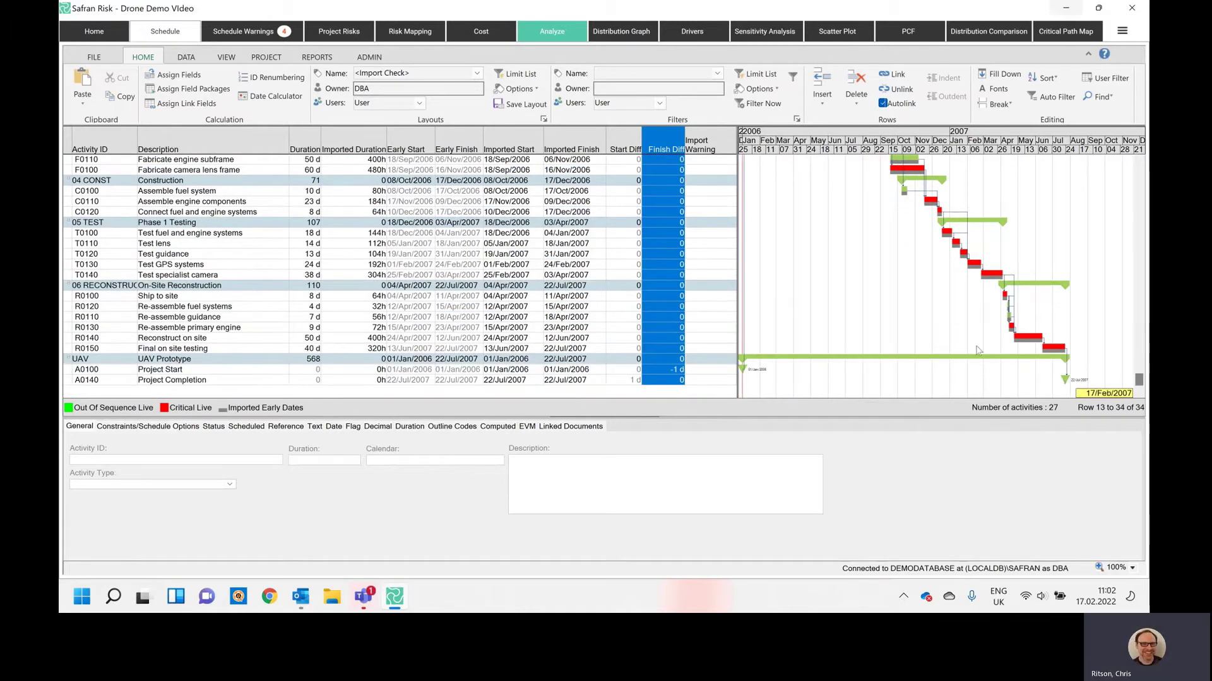
scroll(974, 345, up, 4)
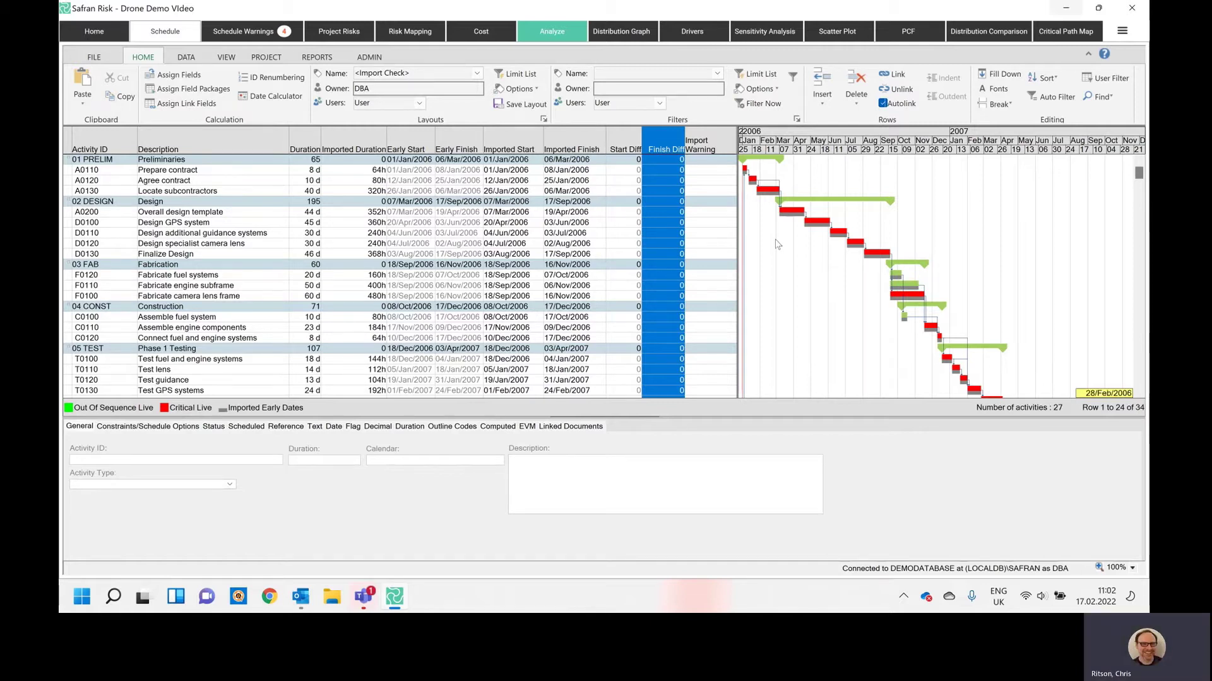
click(636, 146)
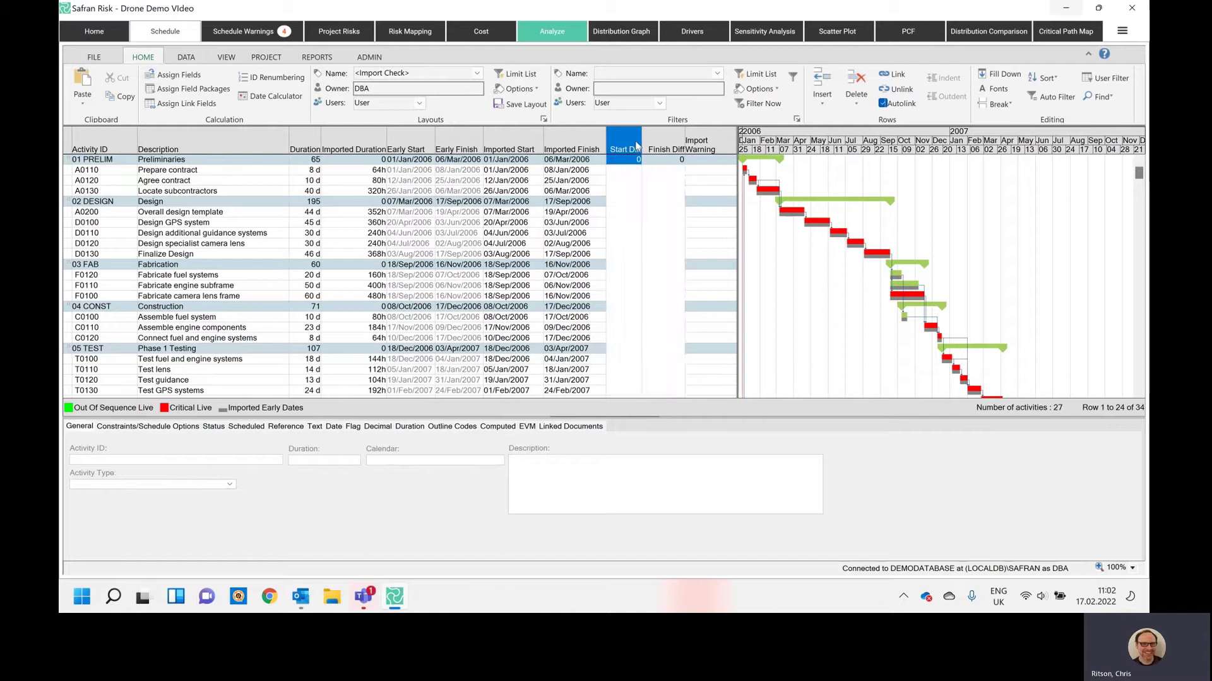
click(658, 170)
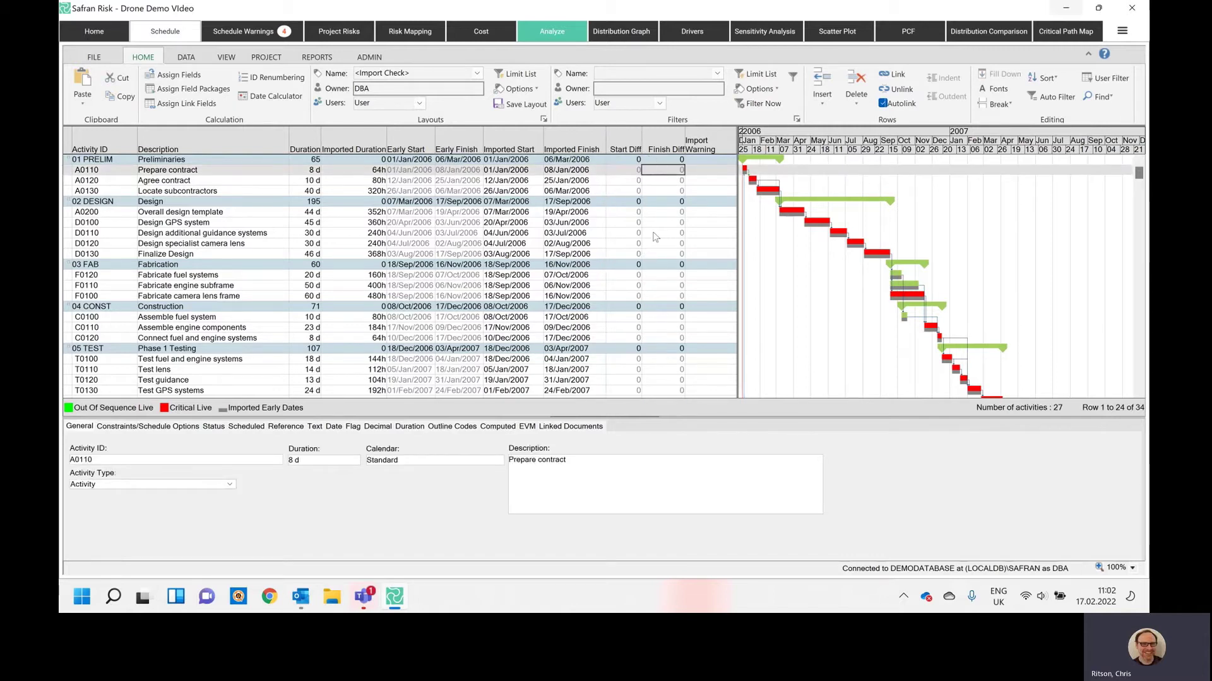
click(702, 146)
click(710, 202)
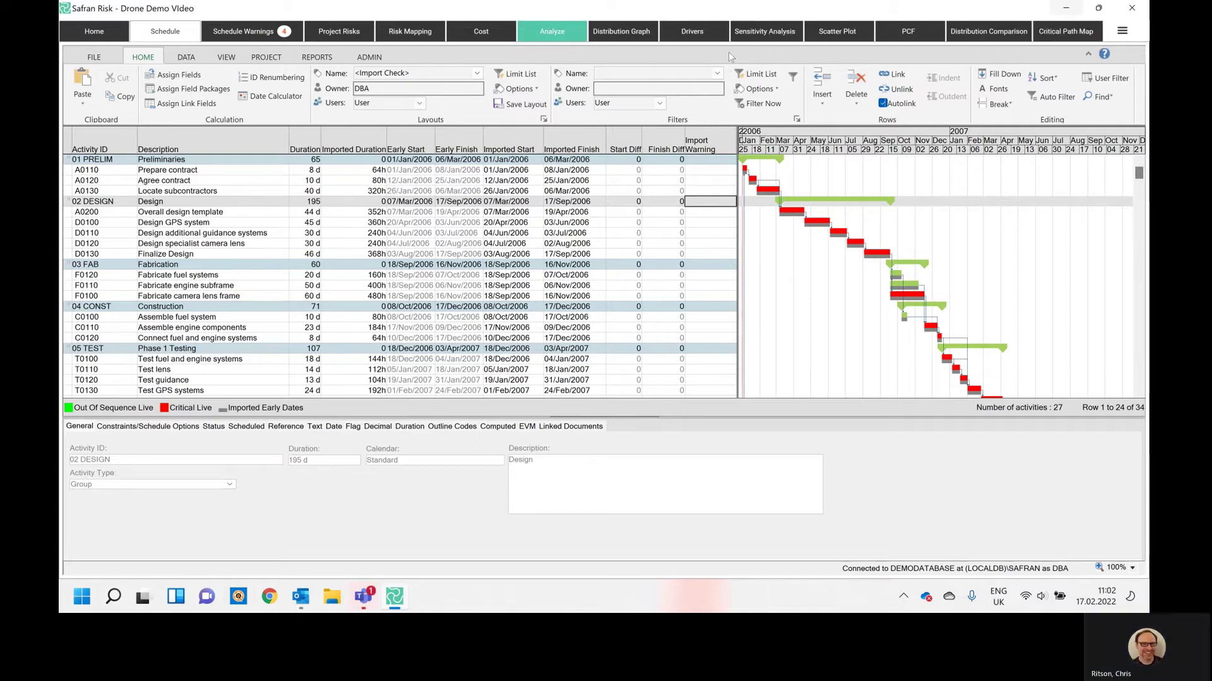
- Accept the schedule warnings for Project Start and Project Completion, adding the note "All projects have these" to Project Start
click(219, 32)
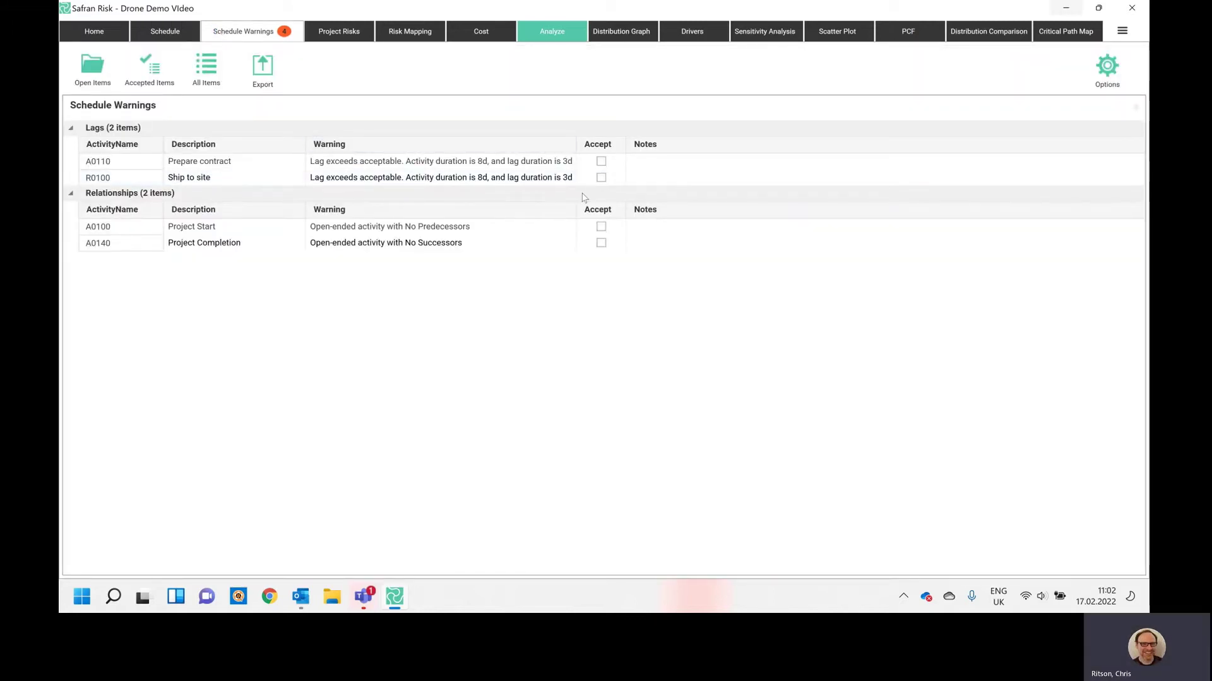
click(601, 226)
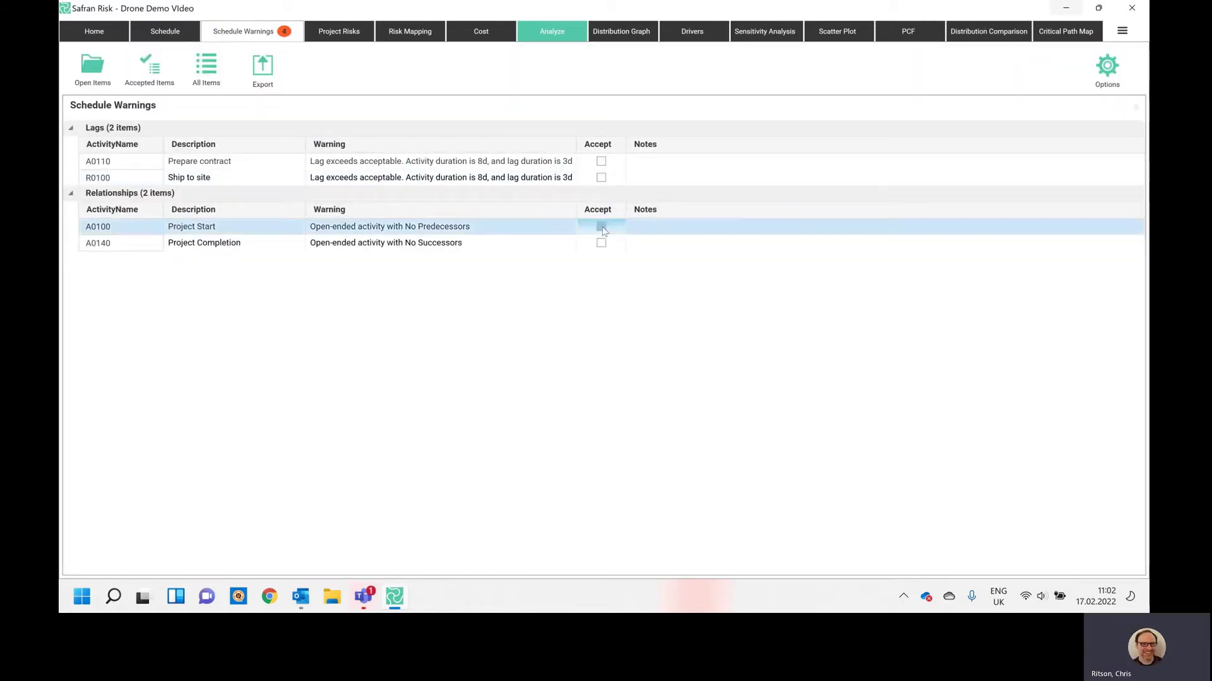
click(601, 243)
click(671, 226)
text(All projects have these)
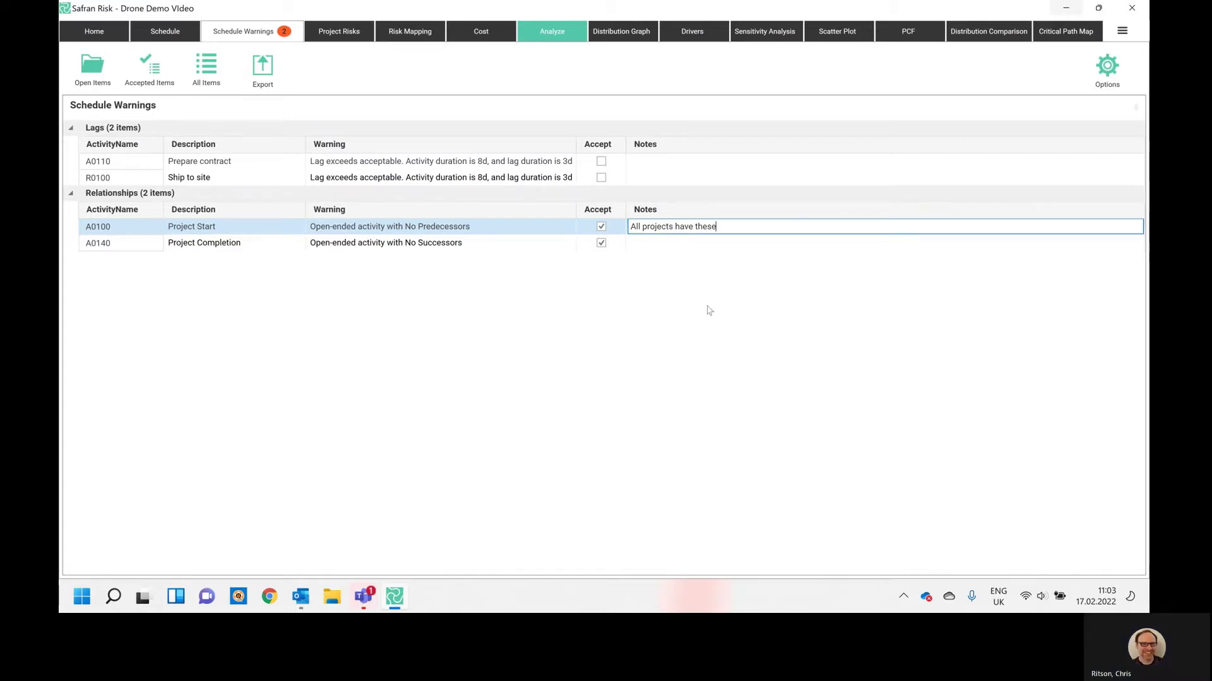
click(677, 177)
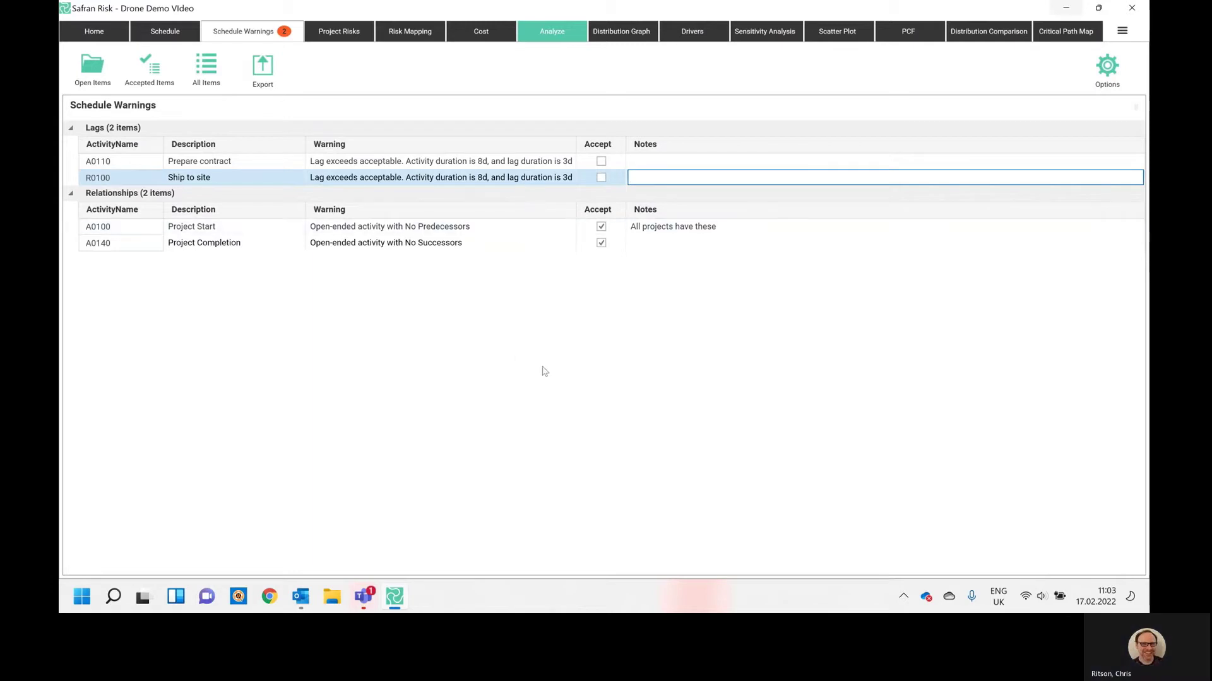
- View the export formats for the schedule warnings and trace the Project Start warning to its activity in the schedule
click(270, 74)
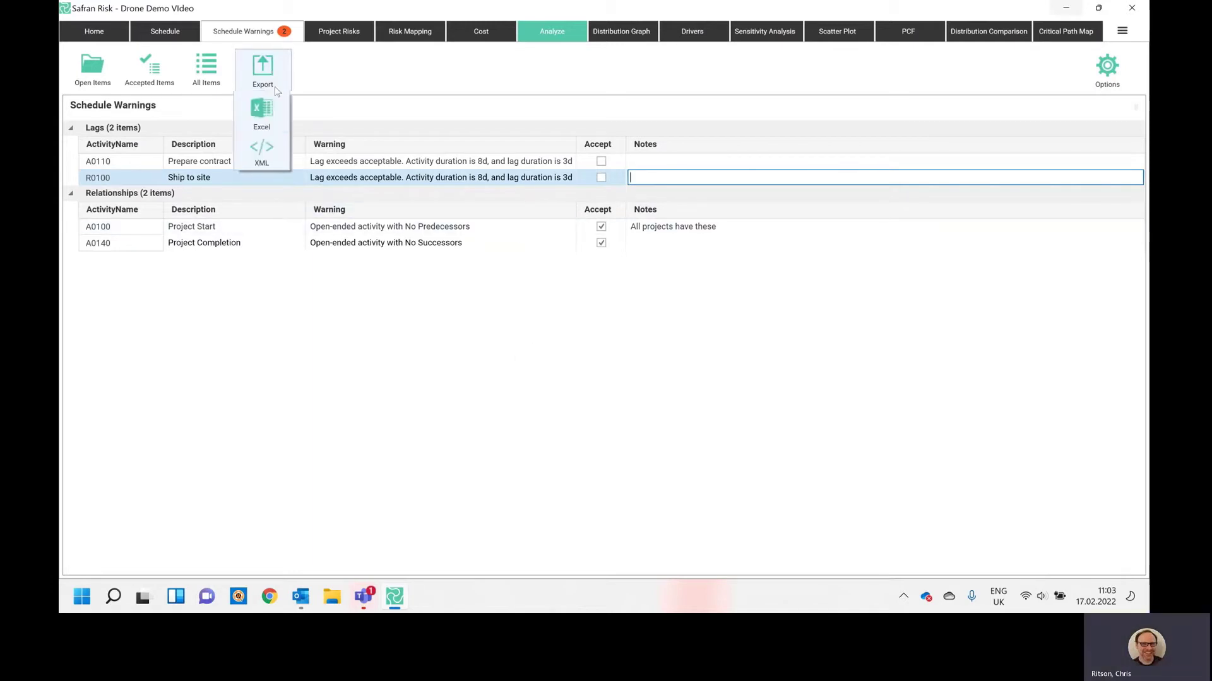
click(279, 113)
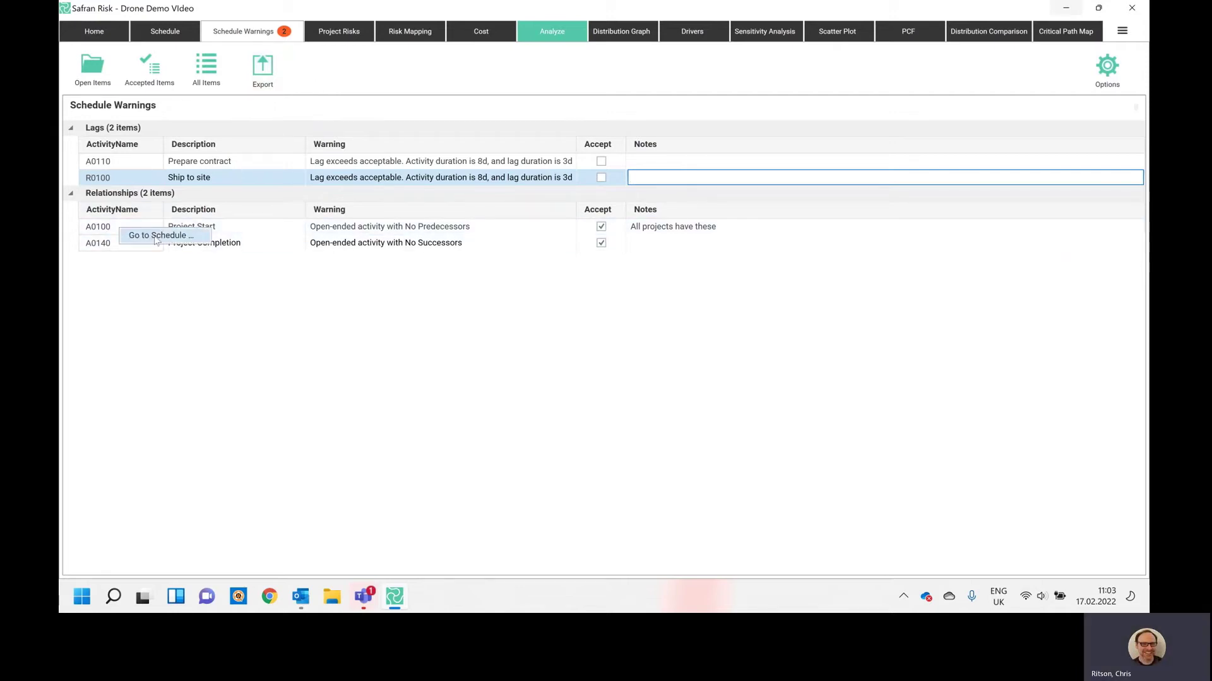
double_click(116, 227)
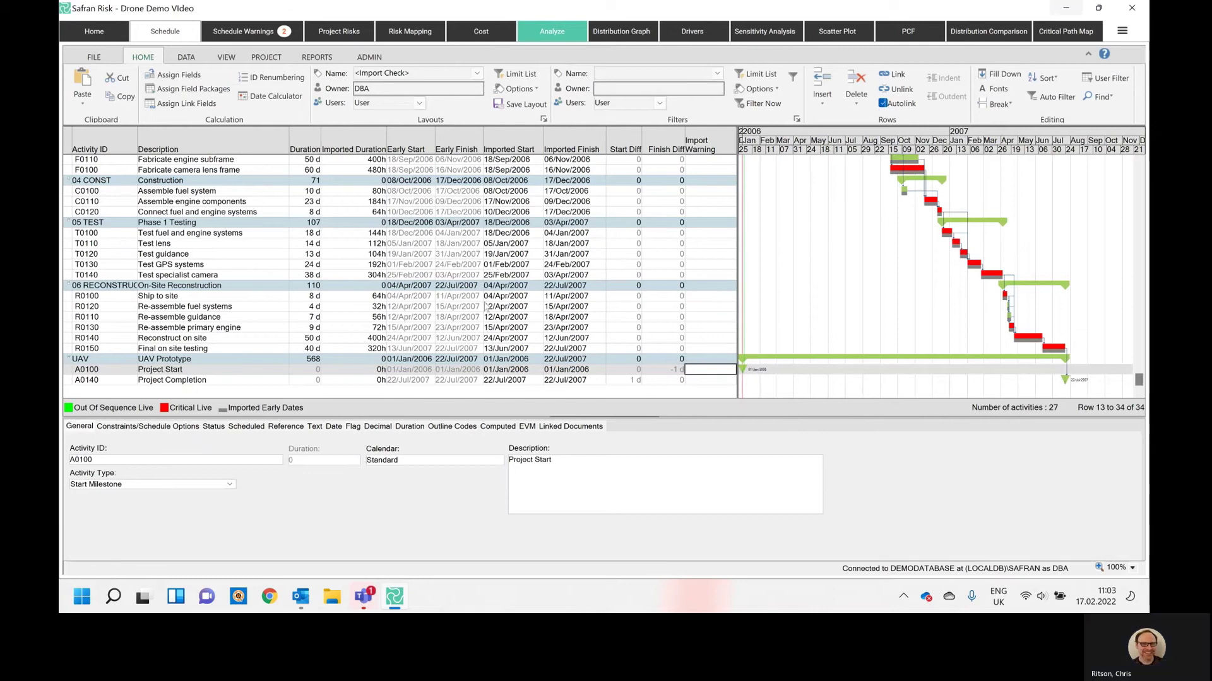
scroll(472, 332, up, 2)
scroll(471, 332, down, 2)
click(234, 38)
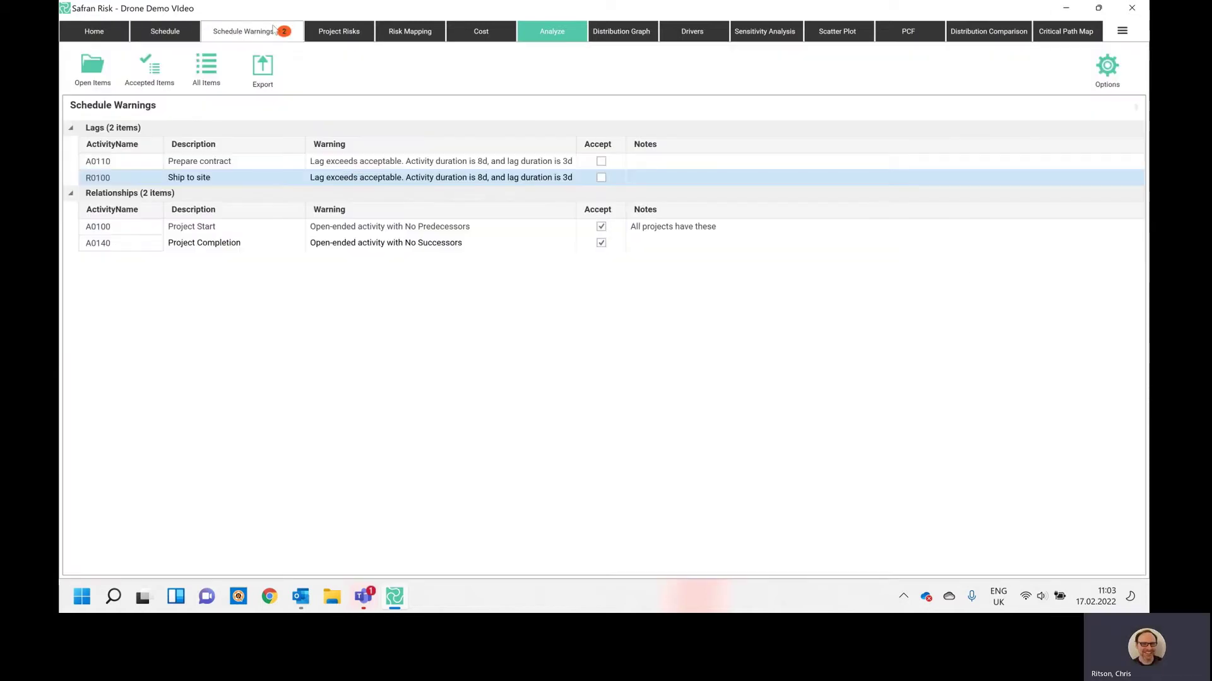
- Include the global risk "QUICK RISK" in the project's risks
click(321, 37)
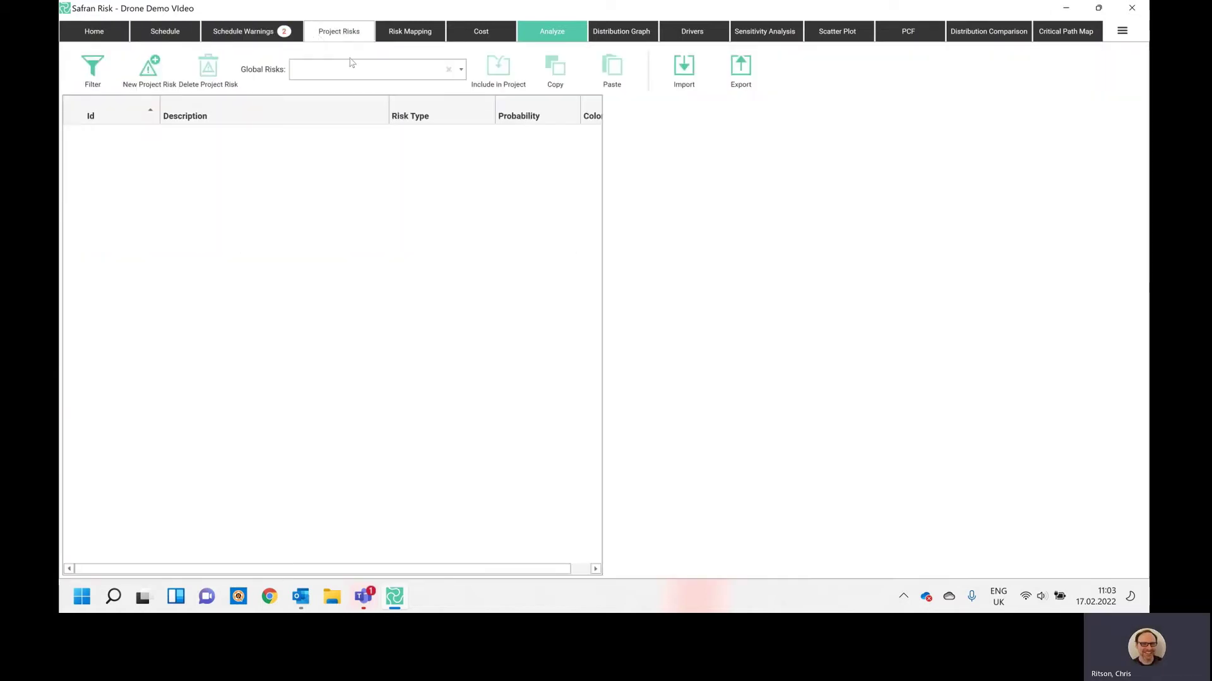
click(461, 70)
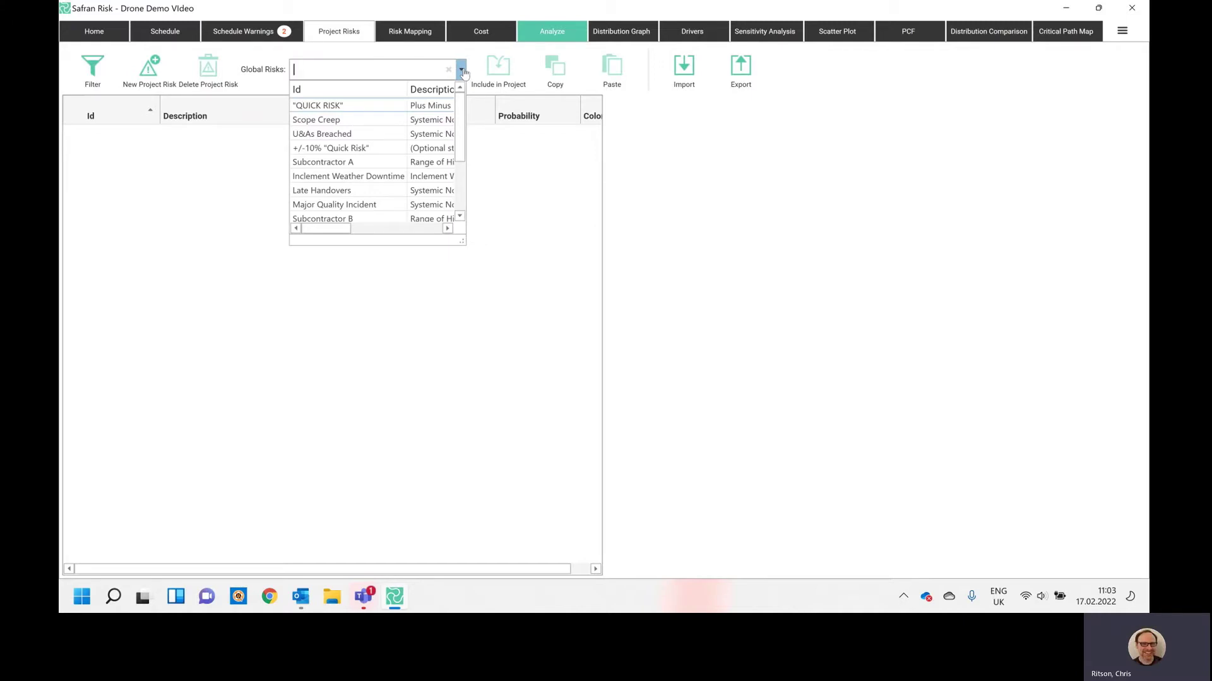
drag(457, 128, 571, 257)
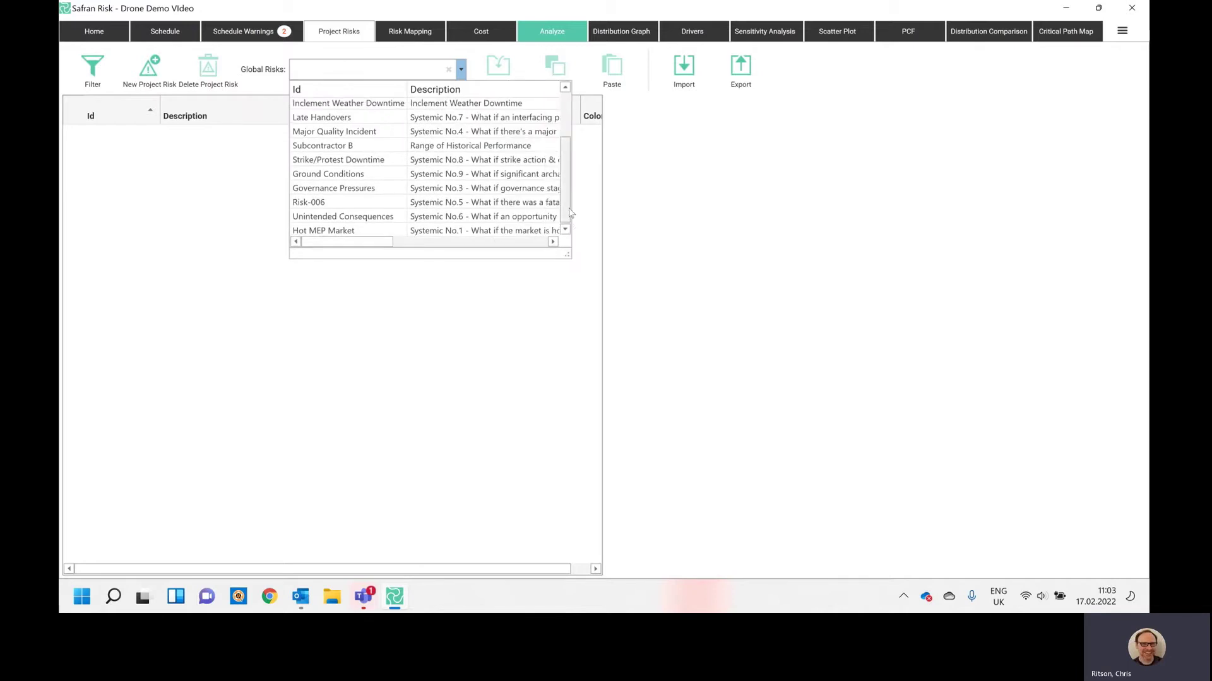
drag(567, 211, 558, 131)
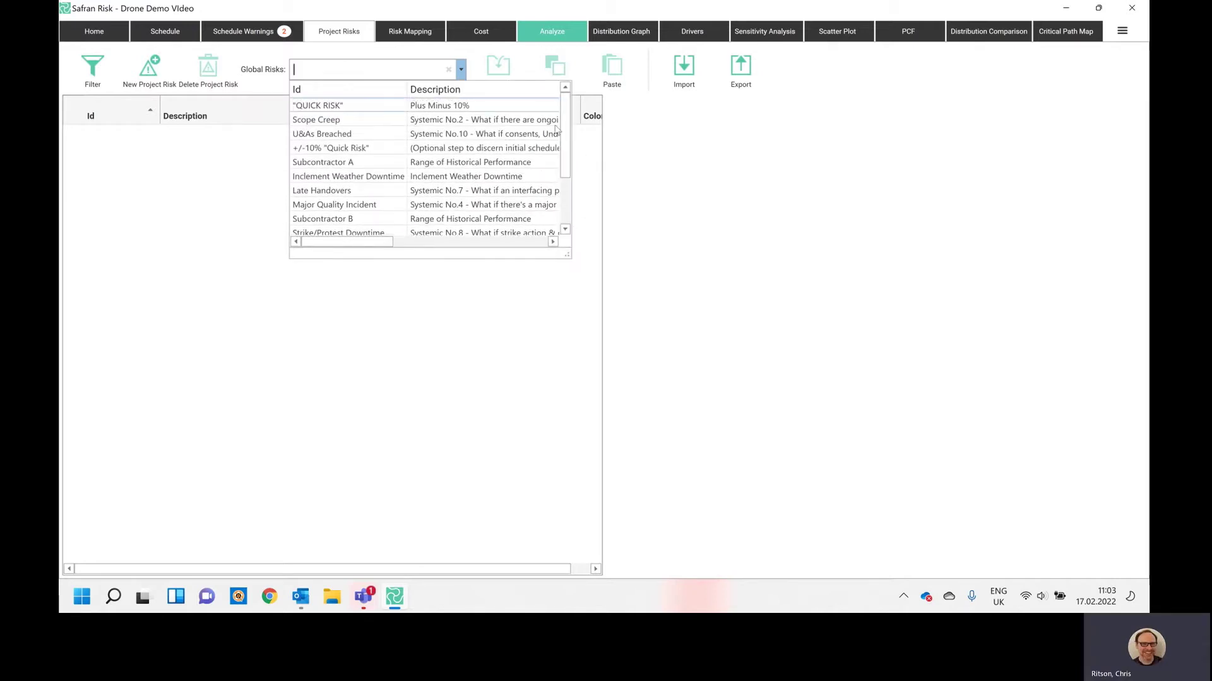
click(375, 106)
click(498, 67)
click(310, 133)
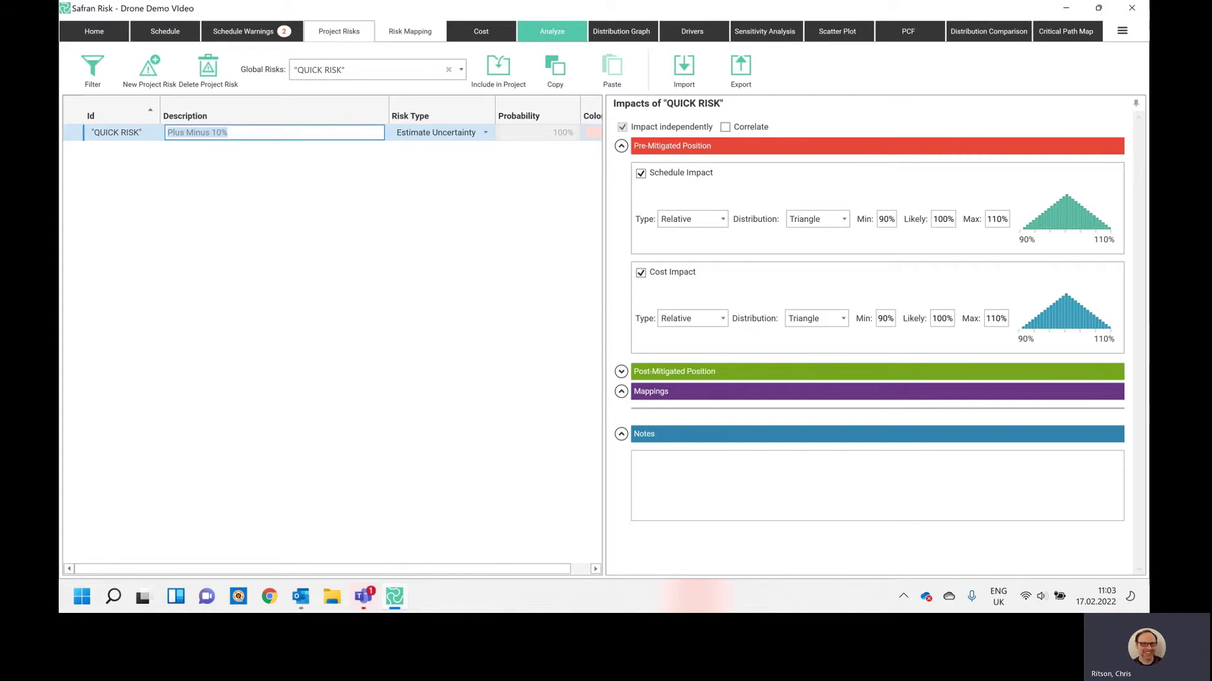
- Map "QUICK RISK" to the activities of every schedule group, from Preliminaries through UAV Prototype
click(393, 34)
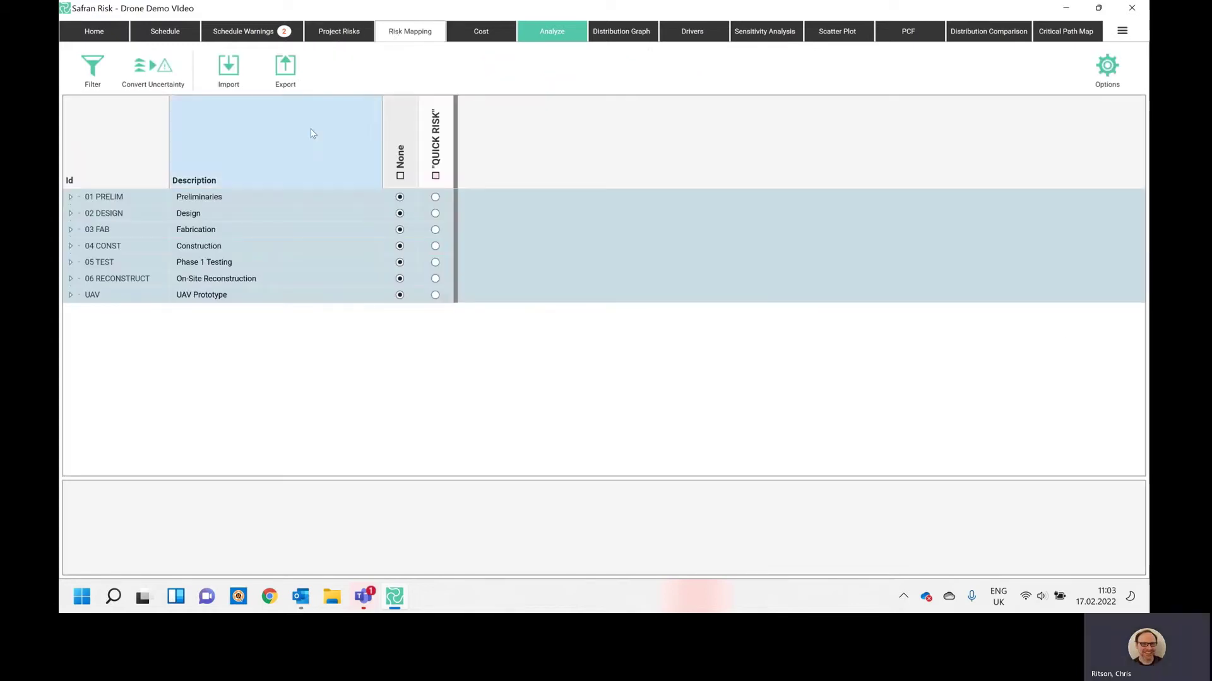
click(70, 196)
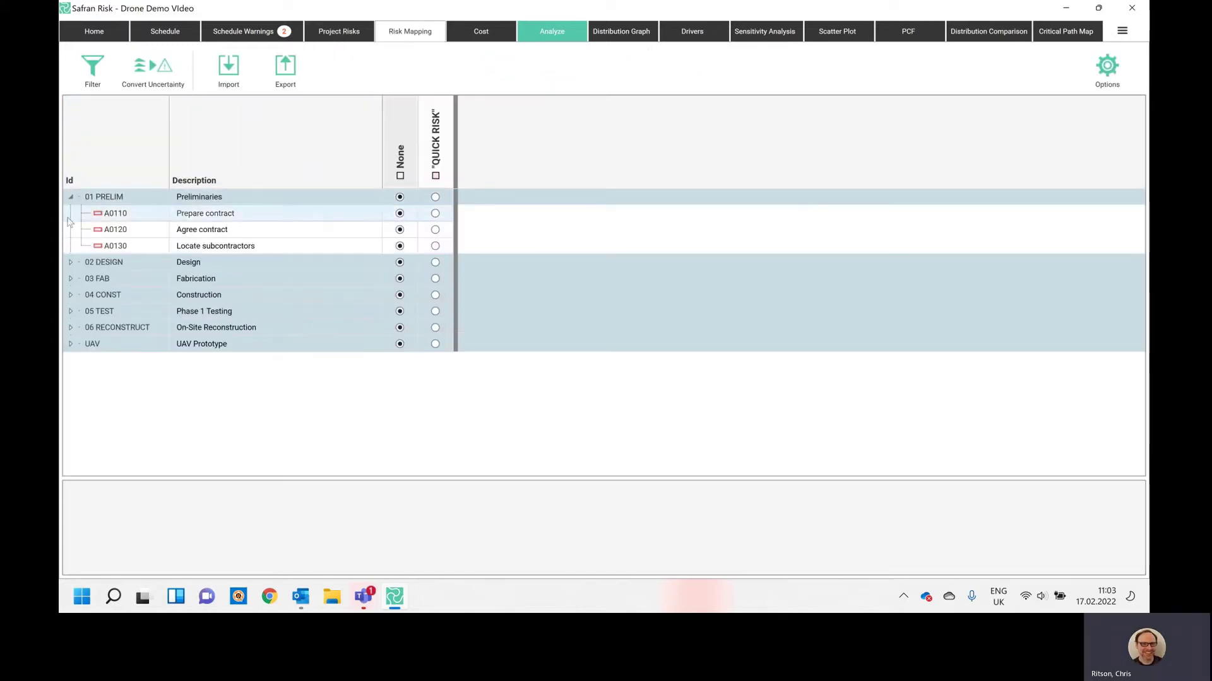
click(71, 262)
click(70, 360)
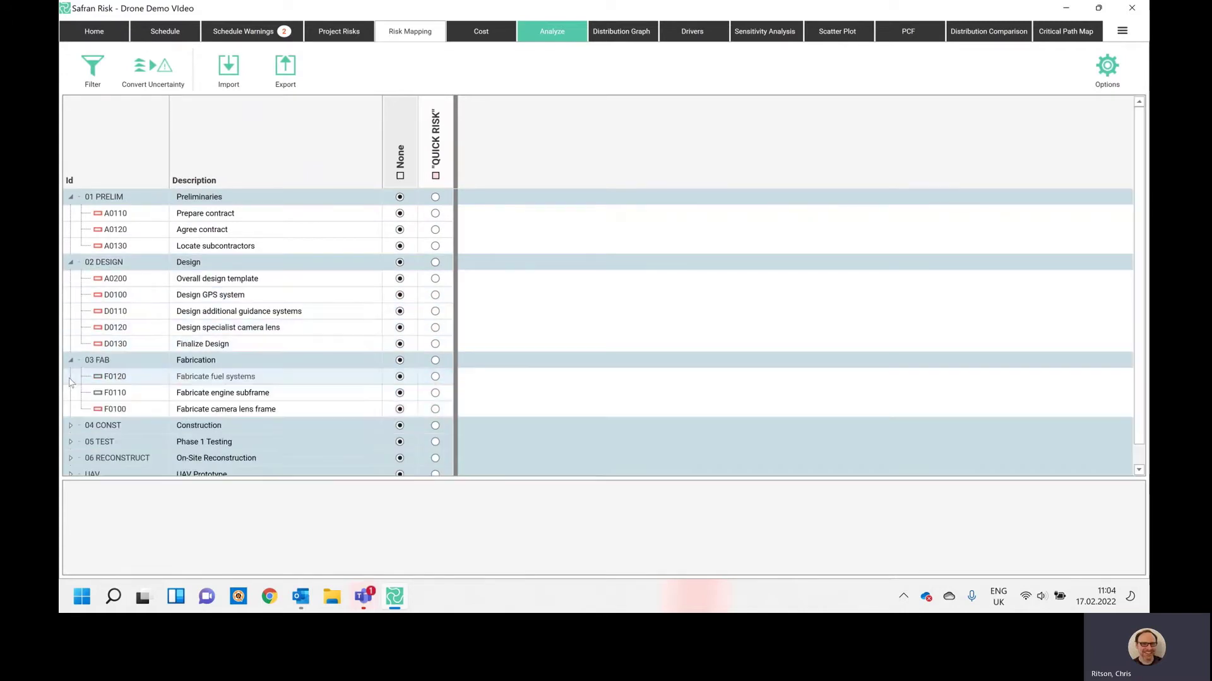
click(435, 197)
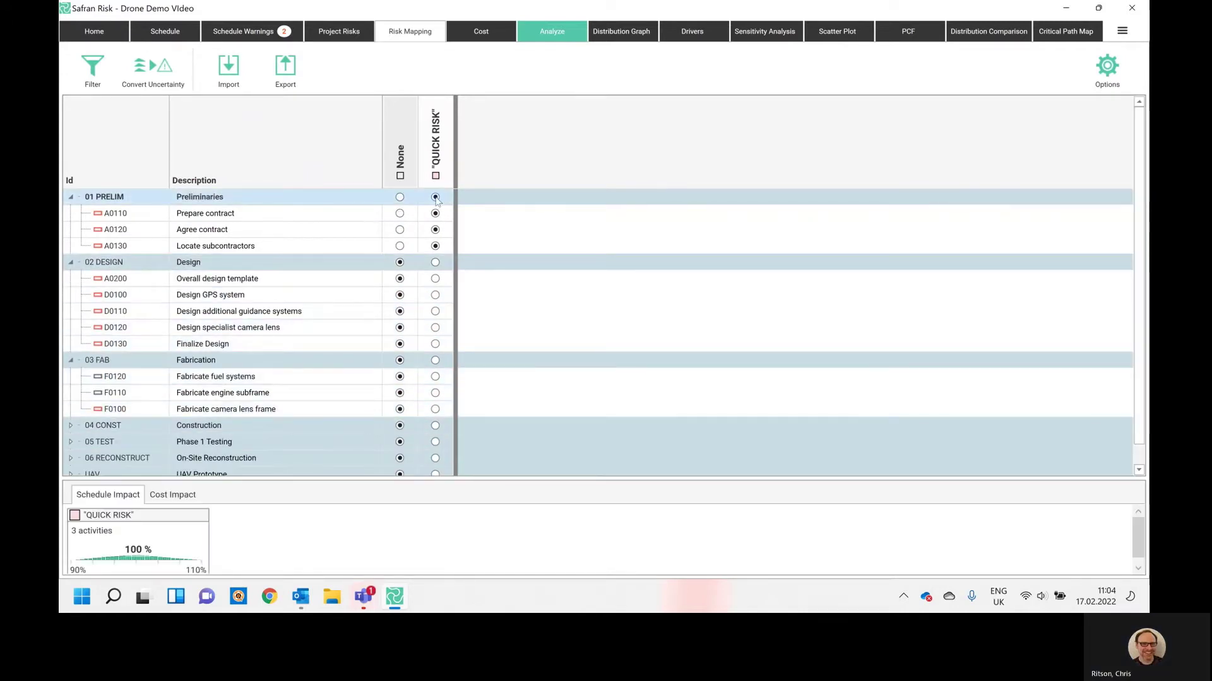
click(435, 360)
click(434, 425)
click(434, 441)
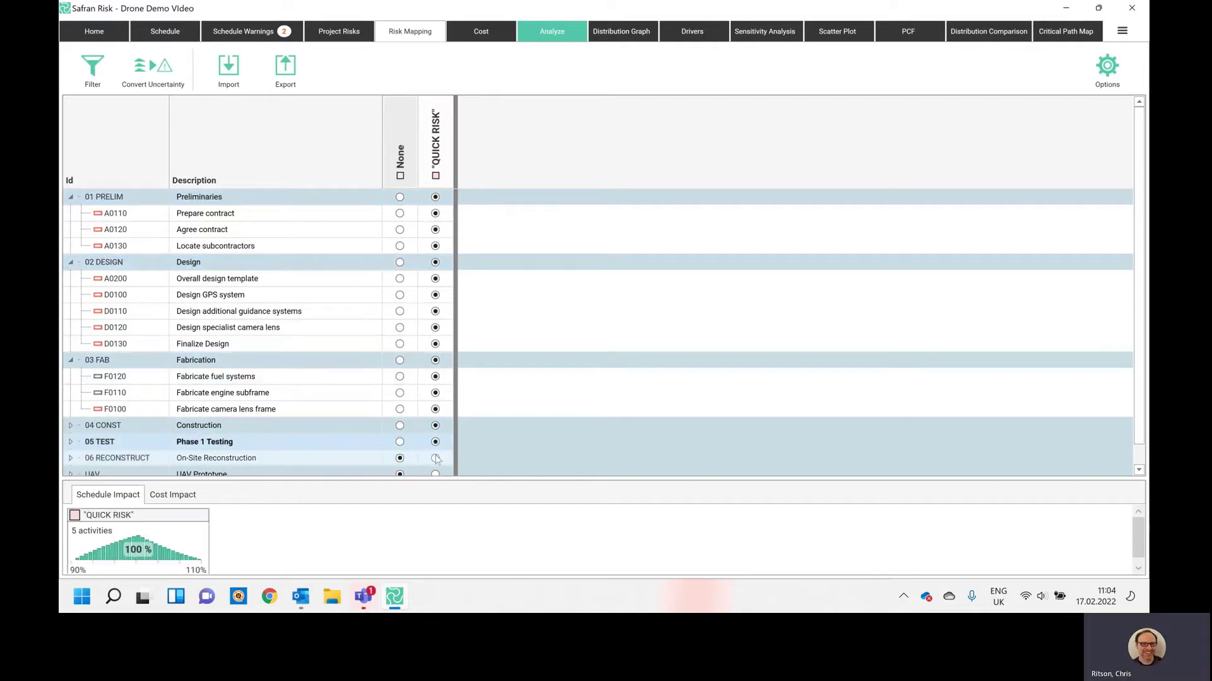
click(435, 458)
click(435, 475)
click(435, 458)
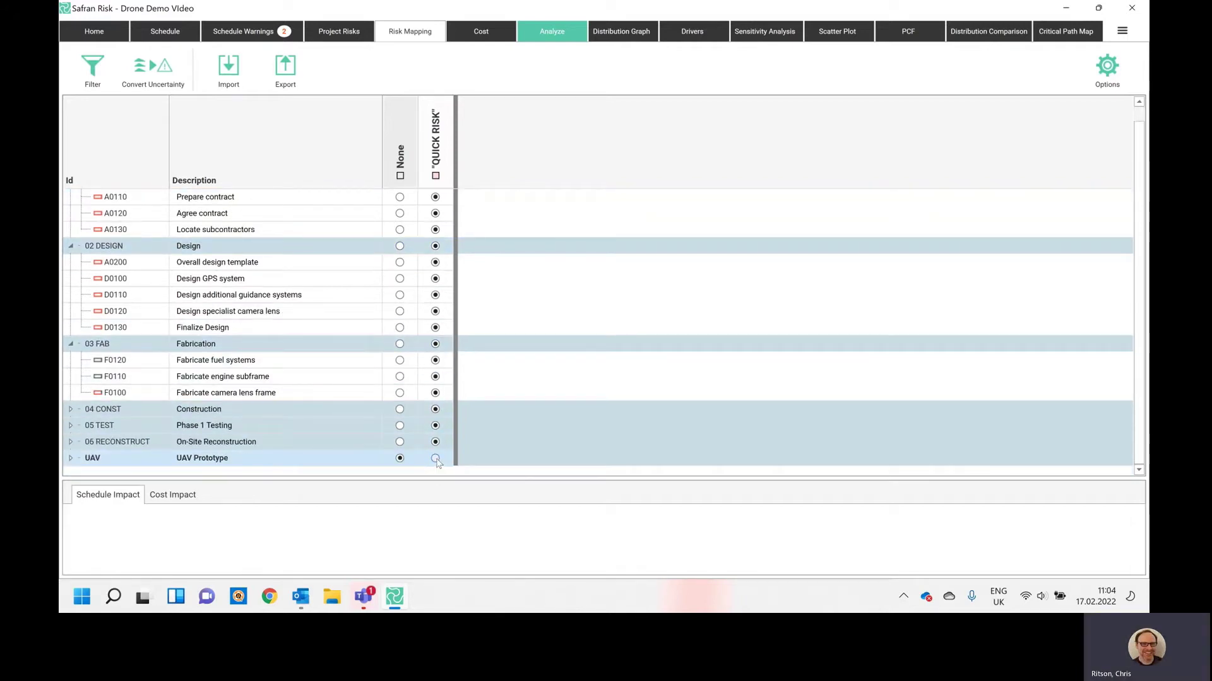
- Run the 1000-iteration analysis in step-through mode, advance through several dozen single iterations, and complete the remaining ones in one go
click(551, 35)
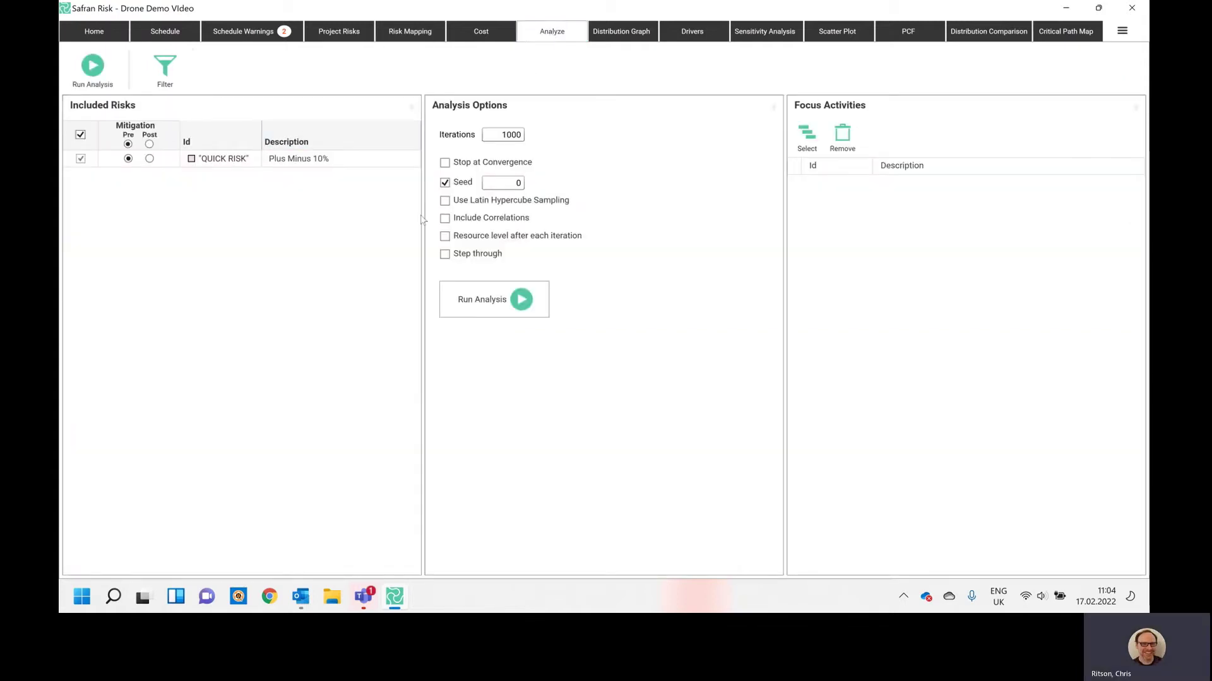
click(474, 301)
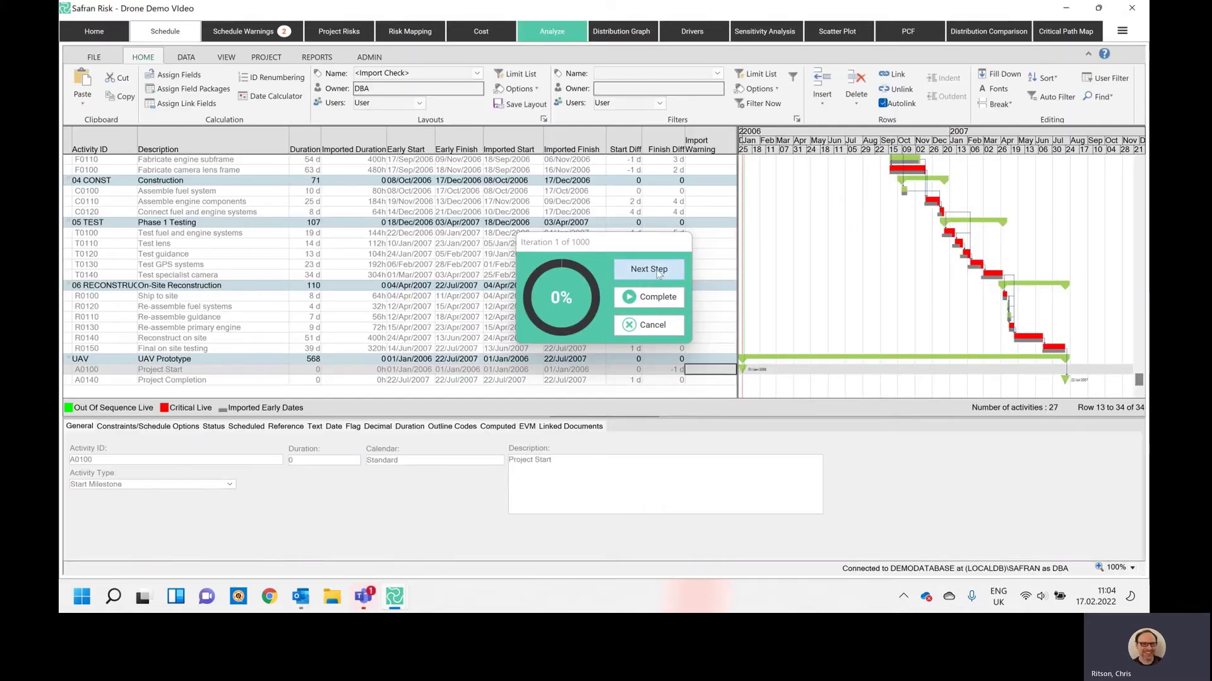
click(657, 276)
click(661, 276)
click(657, 271)
click(668, 274)
click(681, 278)
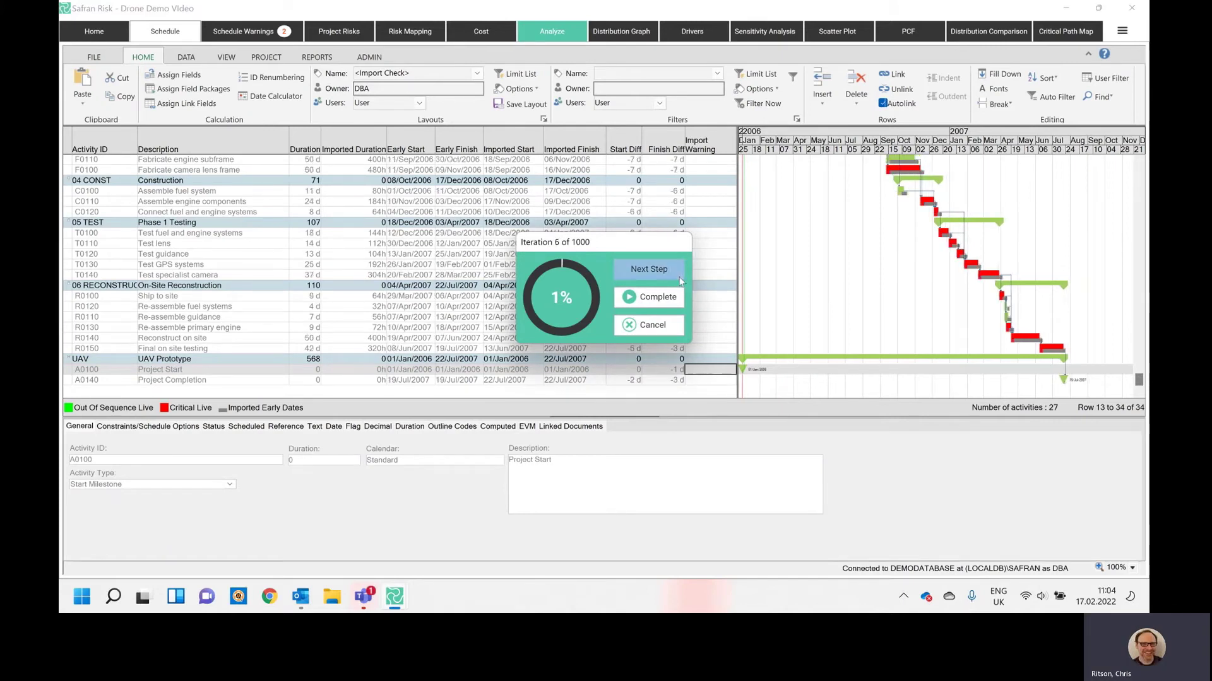
click(676, 272)
click(675, 271)
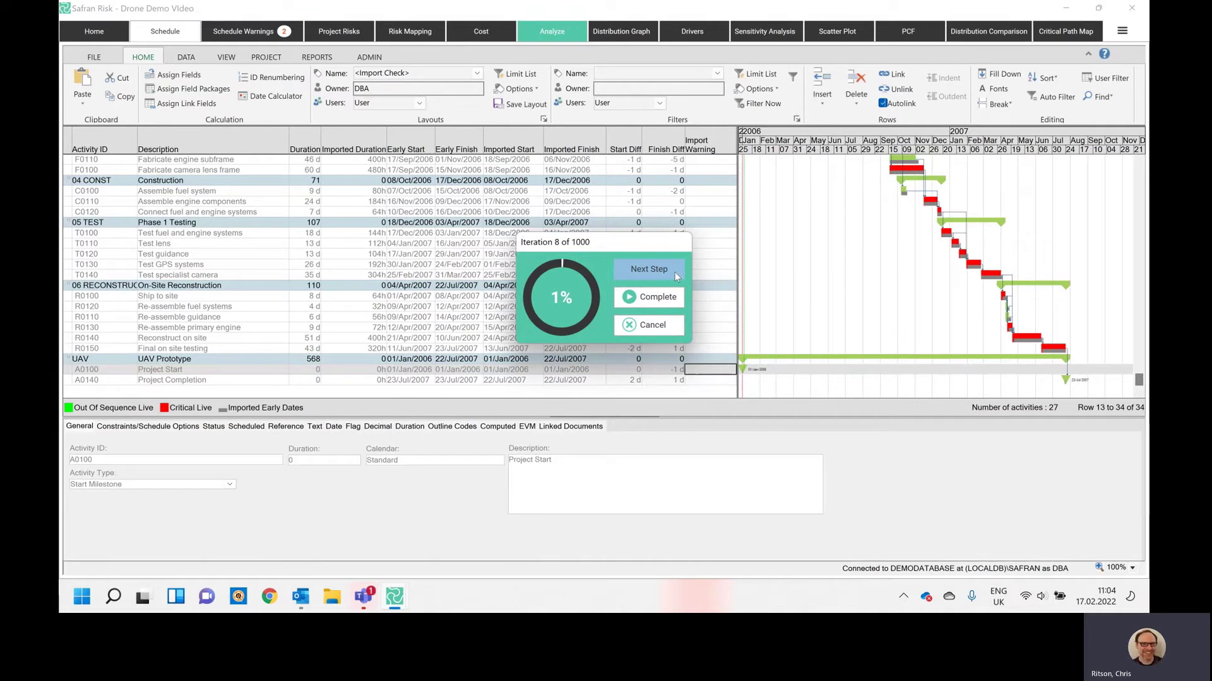
double_click(674, 271)
click(673, 270)
double_click(672, 271)
click(672, 270)
double_click(673, 270)
double_click(673, 270)
double_click(673, 270)
double_click(672, 270)
double_click(673, 270)
double_click(673, 270)
double_click(673, 270)
click(673, 270)
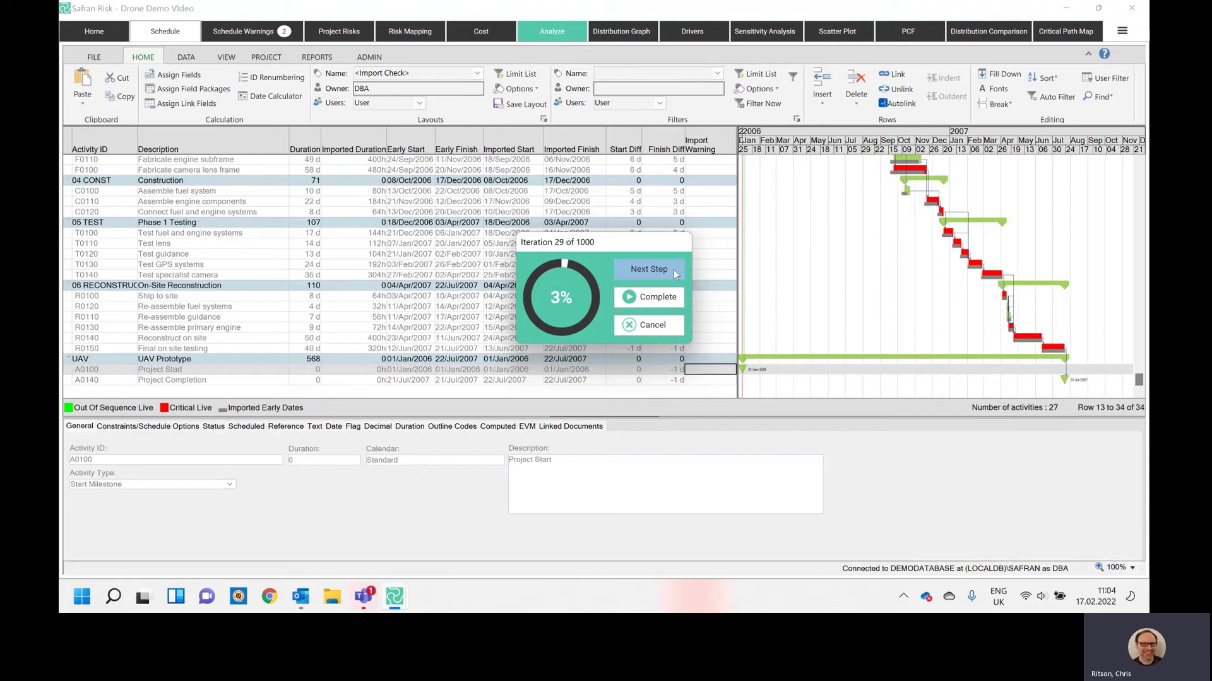
double_click(672, 270)
double_click(673, 270)
double_click(673, 270)
double_click(673, 270)
double_click(672, 270)
click(673, 270)
click(673, 270)
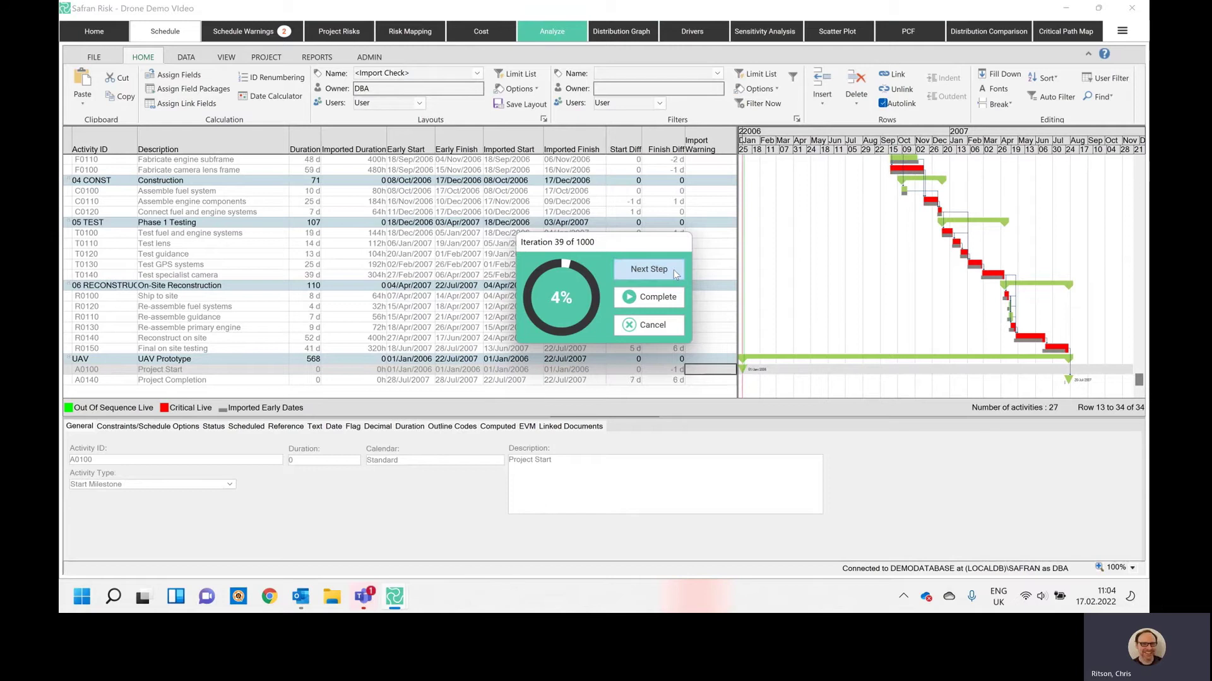
double_click(672, 270)
click(672, 270)
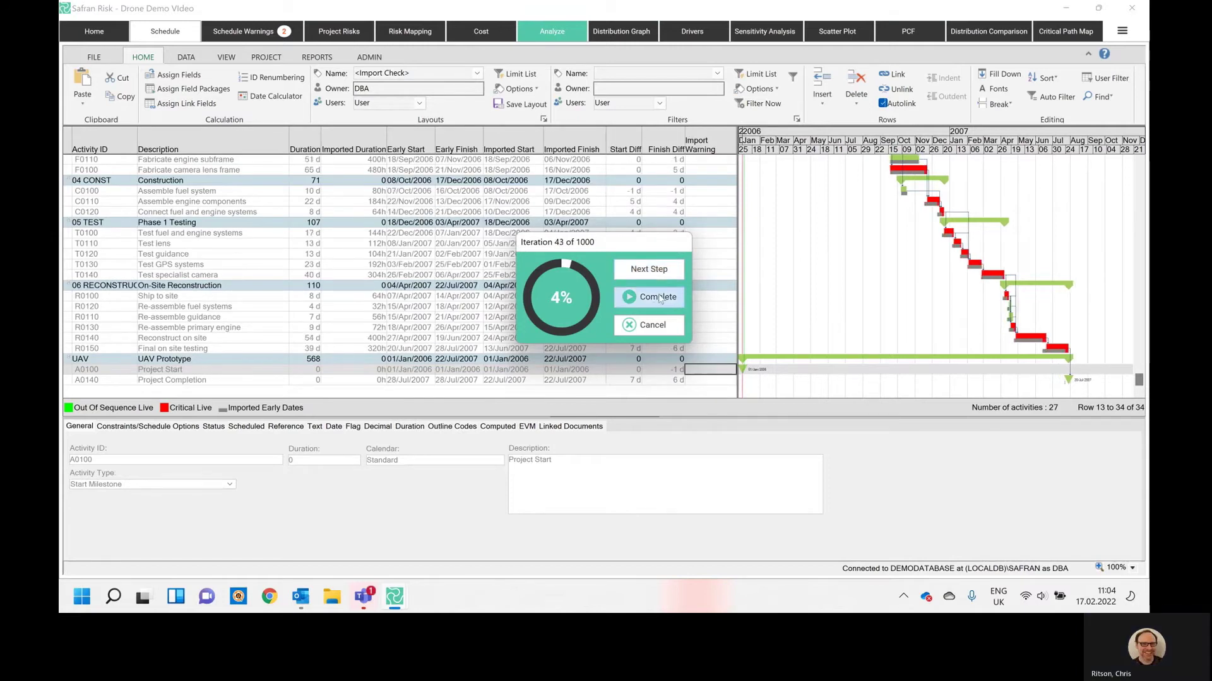
click(657, 301)
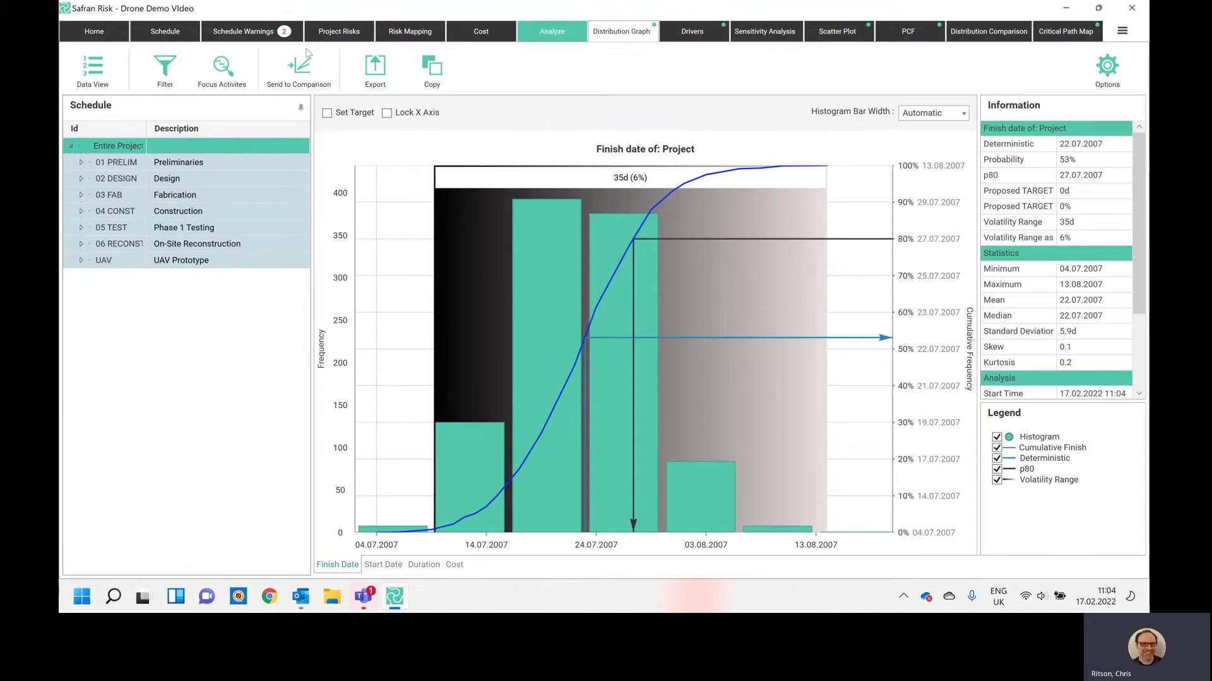
- Examine the project's duration, start date and cost distributions, and the risks and activities driving its finish date
click(424, 565)
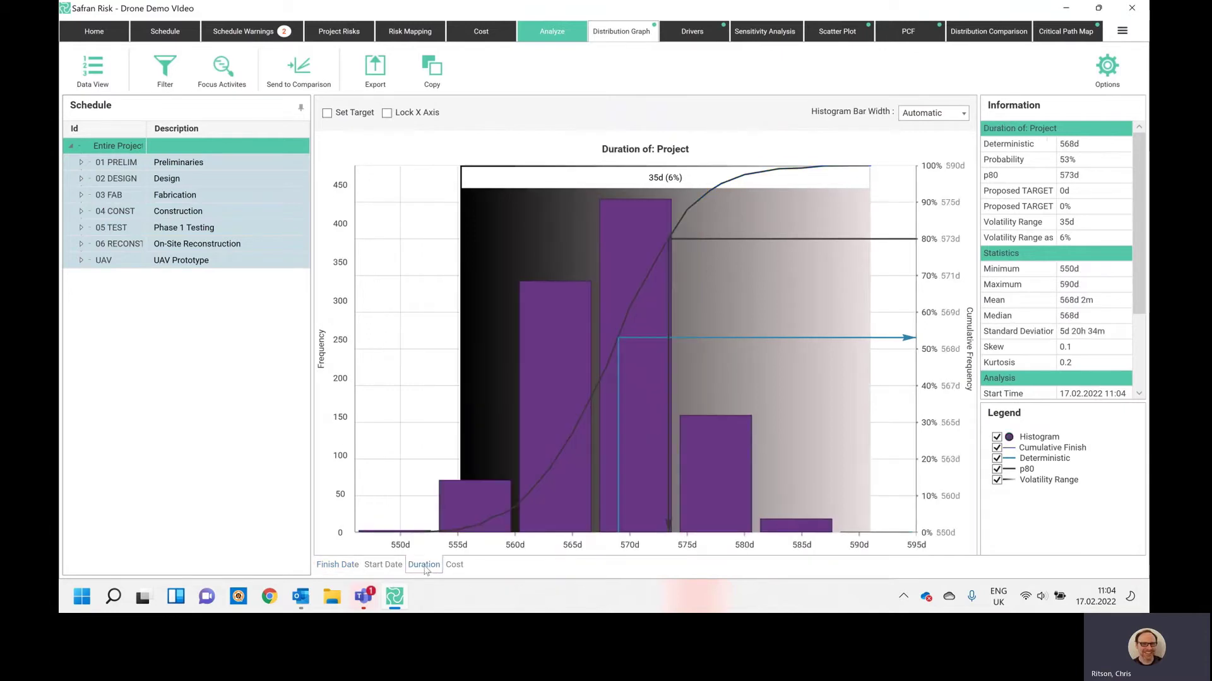
click(386, 567)
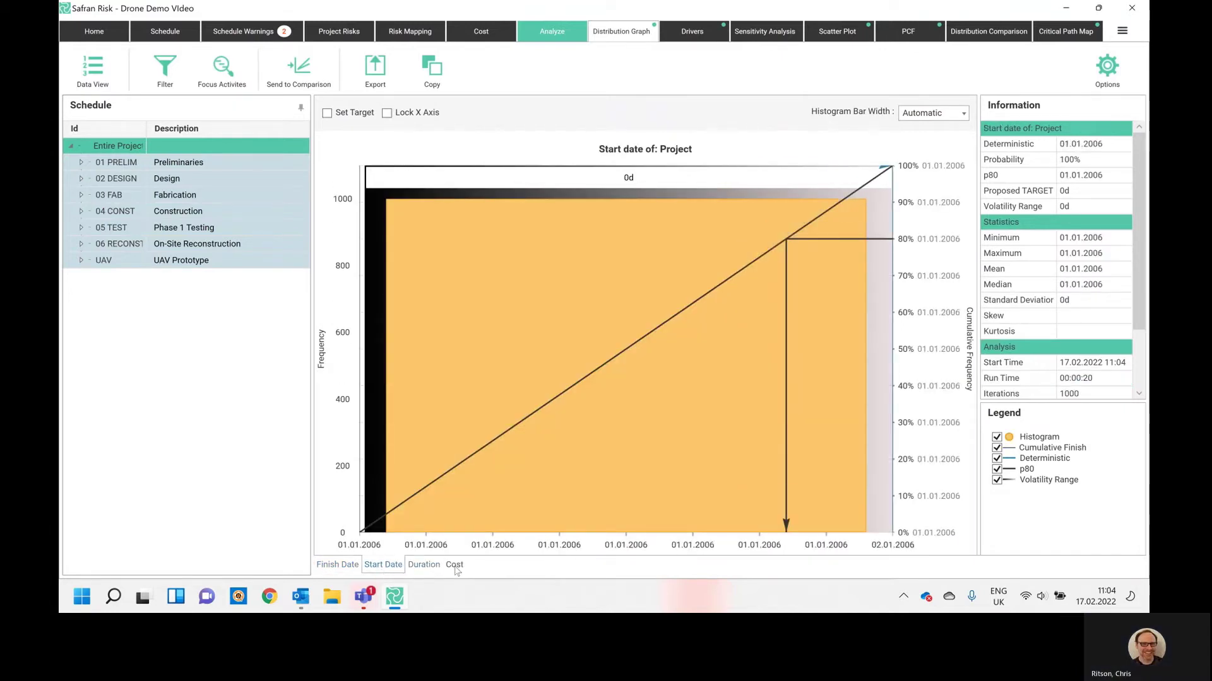
click(455, 566)
click(425, 566)
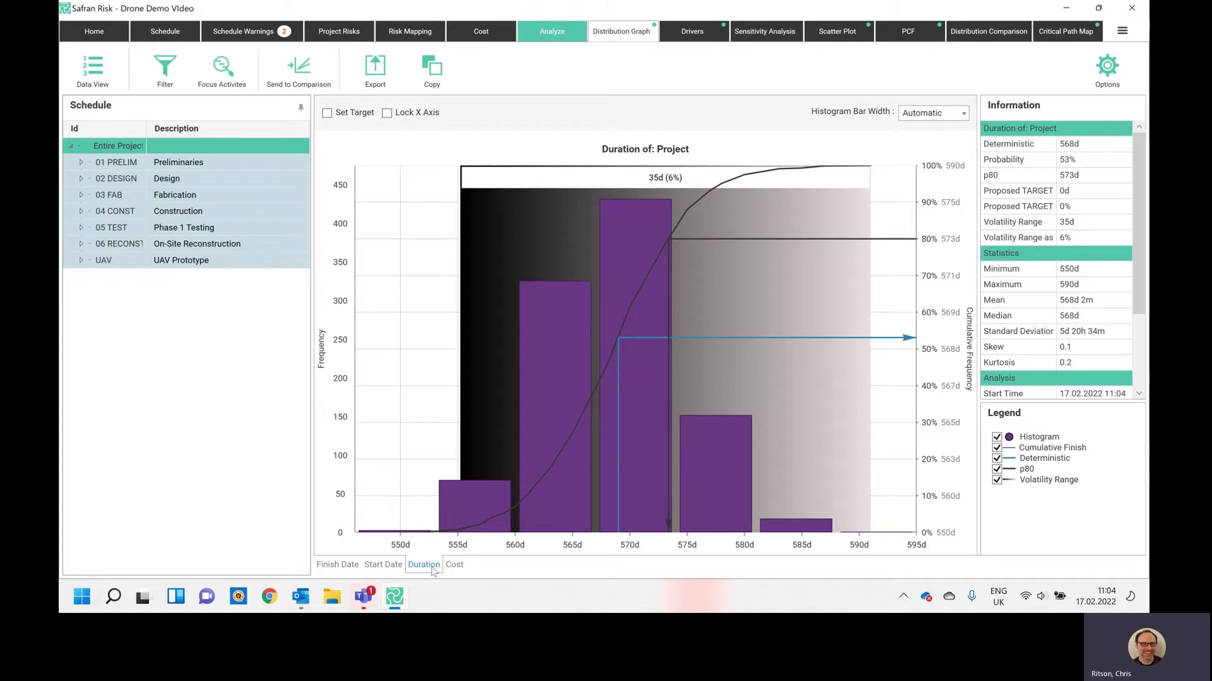
click(685, 31)
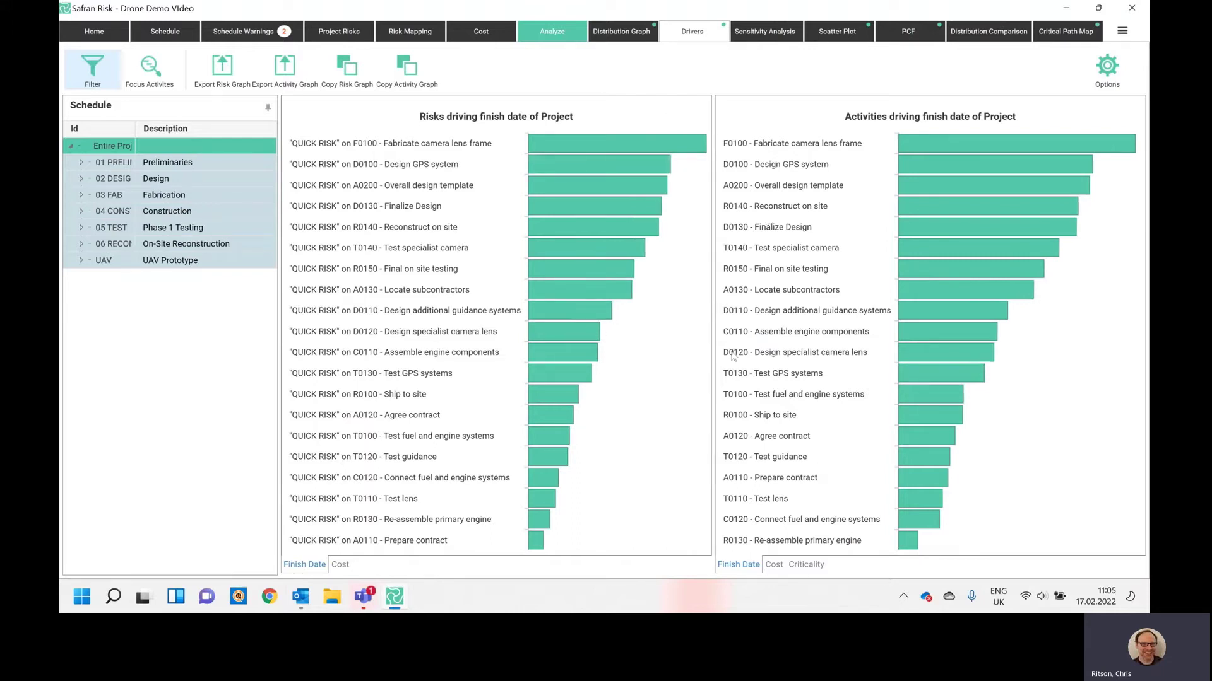
mouse_move(632, 138)
- Import the Excel risk register DroneDemoRiskReg from the Desktop into the project risks
click(357, 37)
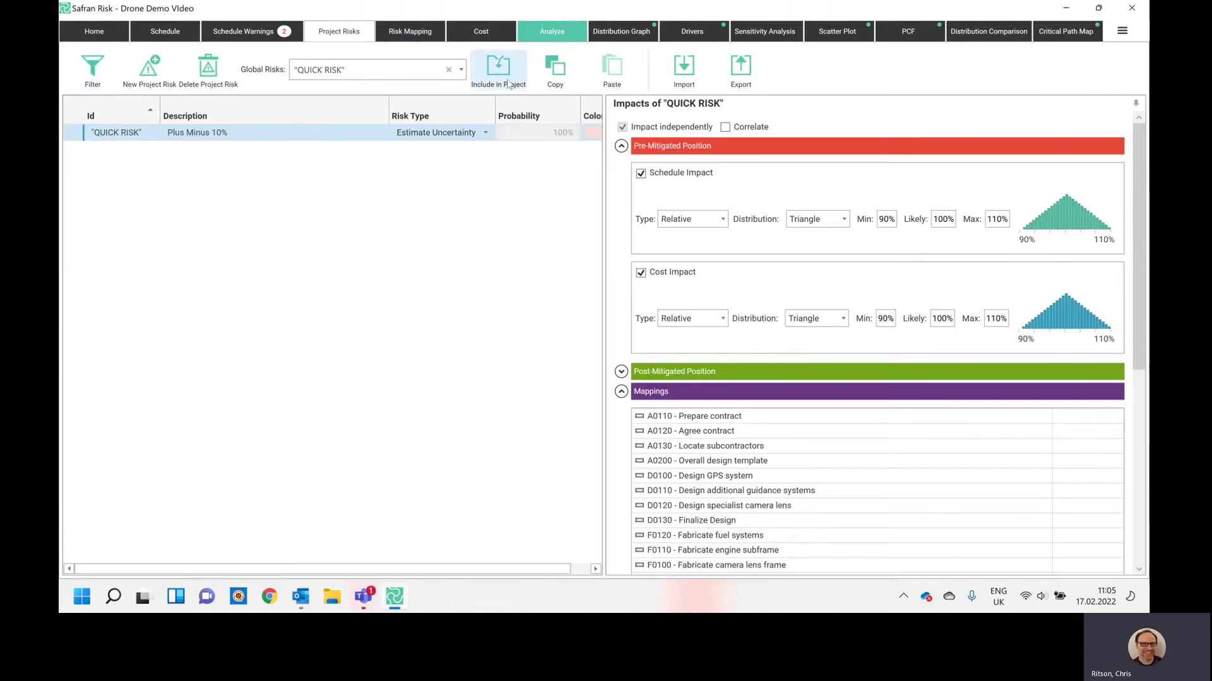
click(693, 82)
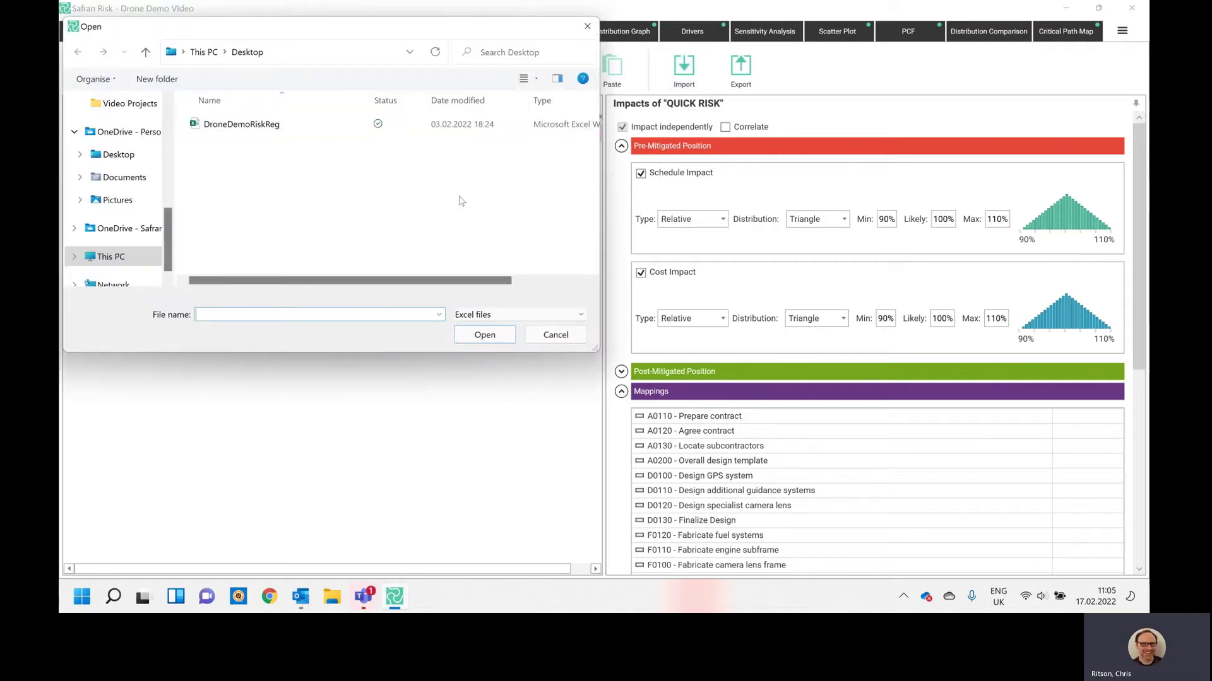
click(311, 132)
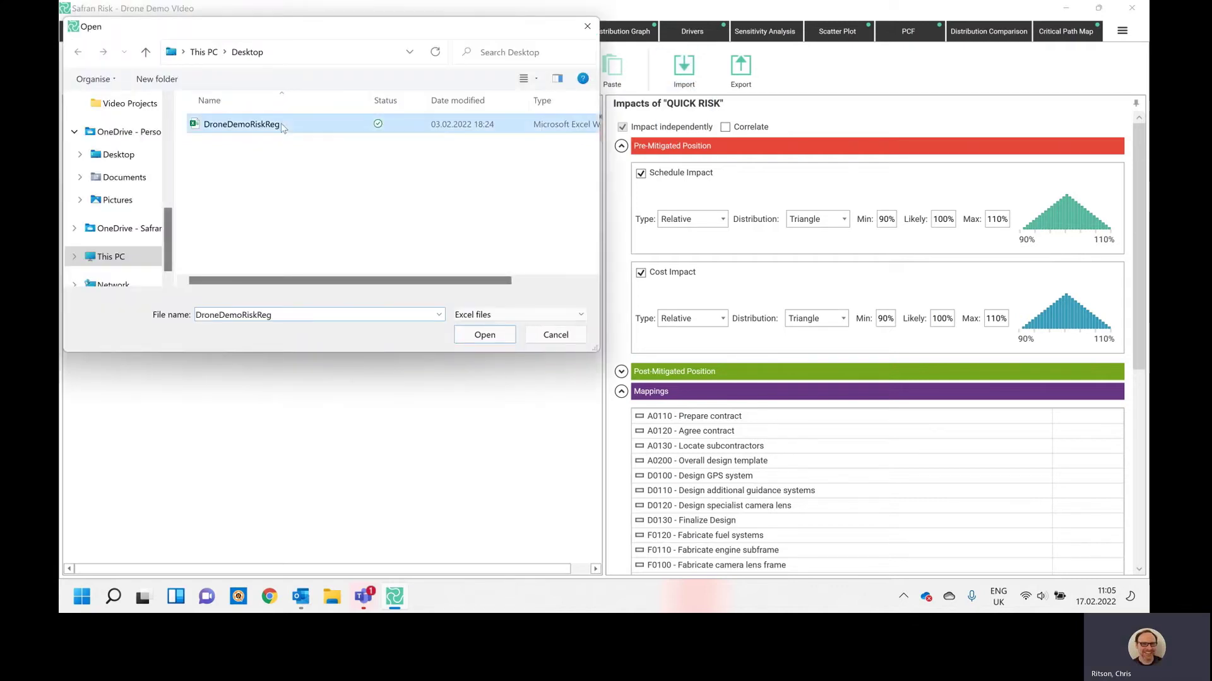
click(492, 336)
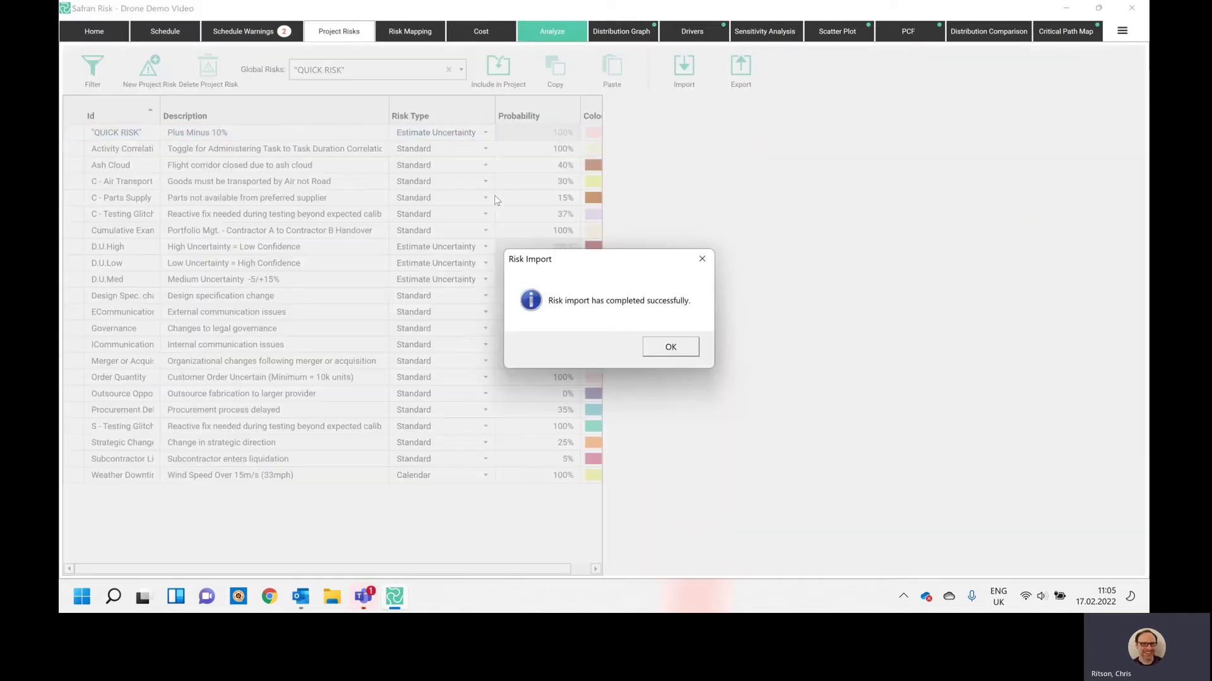
click(670, 347)
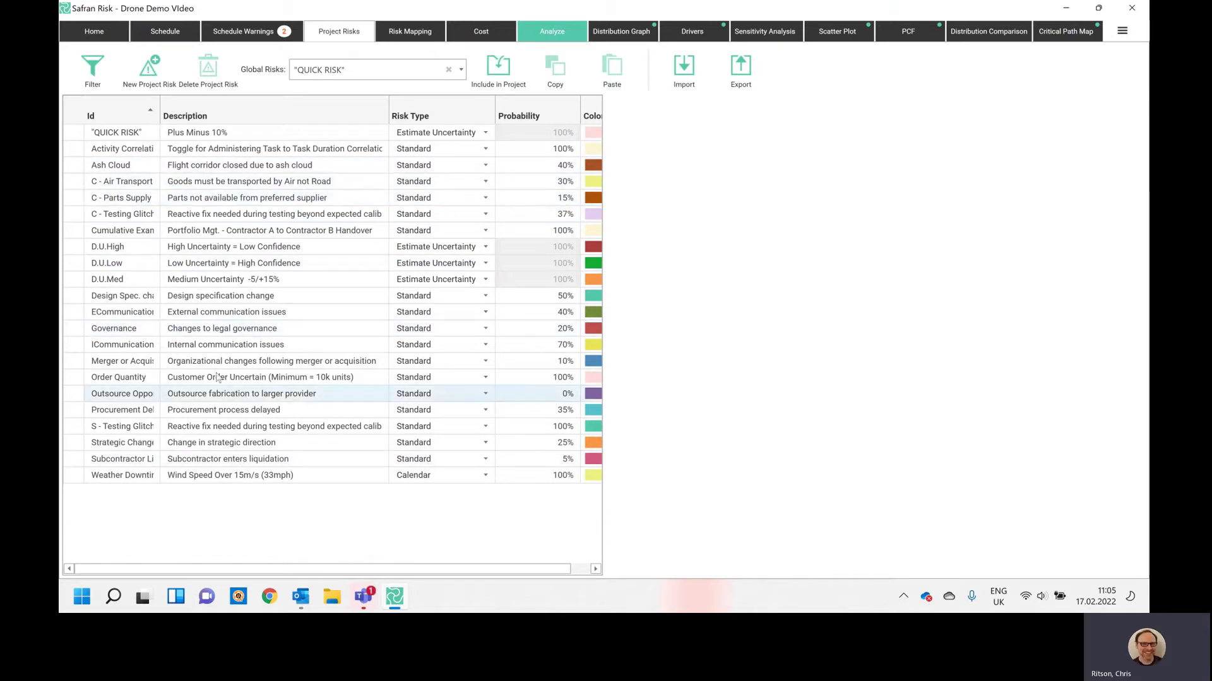
- Examine the impacts of D.U.Med, D.U.Low and D.U.High, the available distribution types, and the calendar risk Weather Downtime
click(346, 279)
click(344, 260)
click(336, 282)
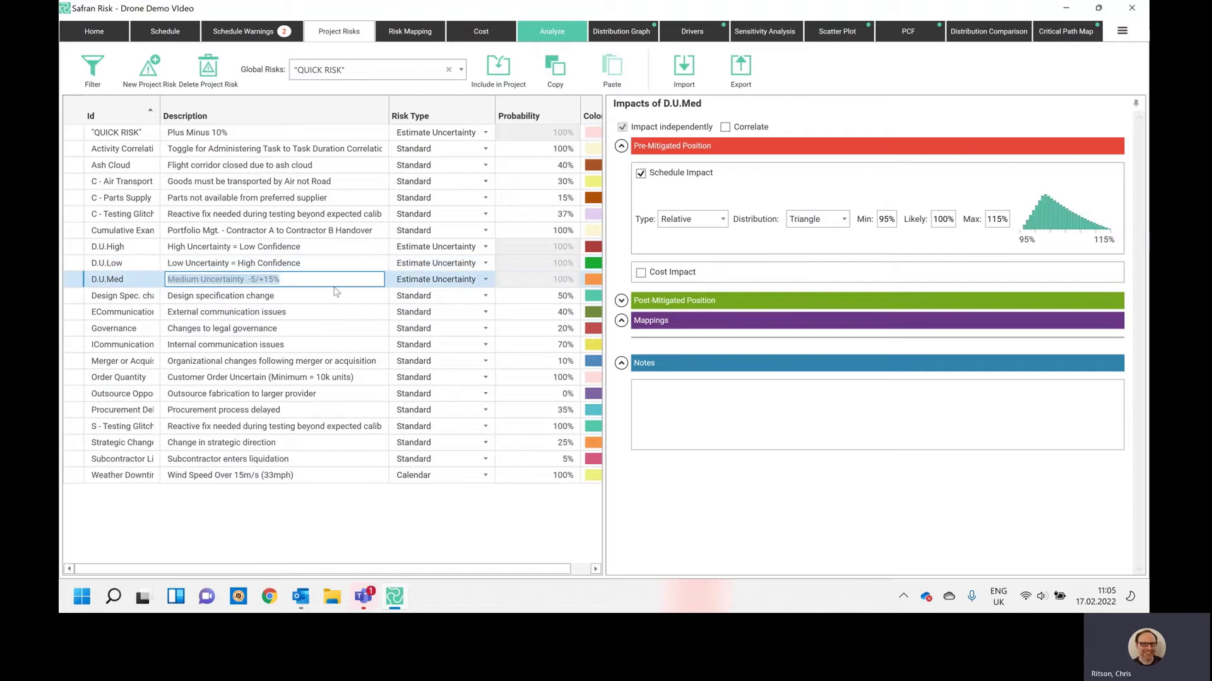
click(336, 262)
click(339, 248)
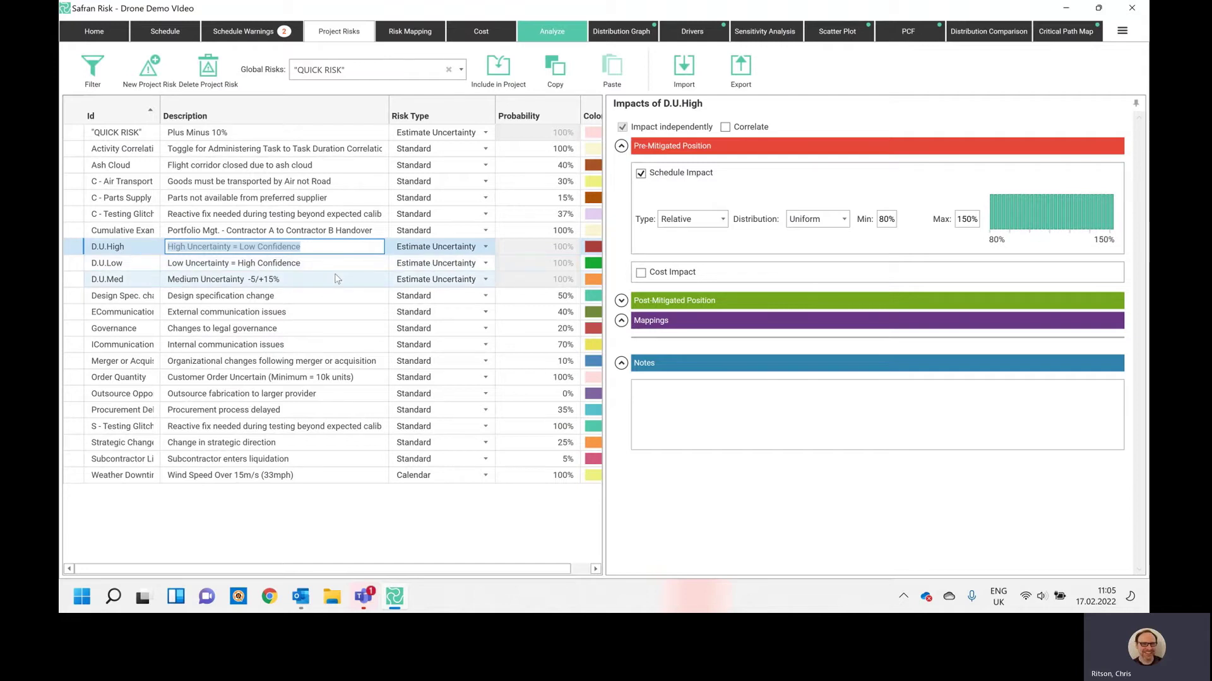
click(820, 219)
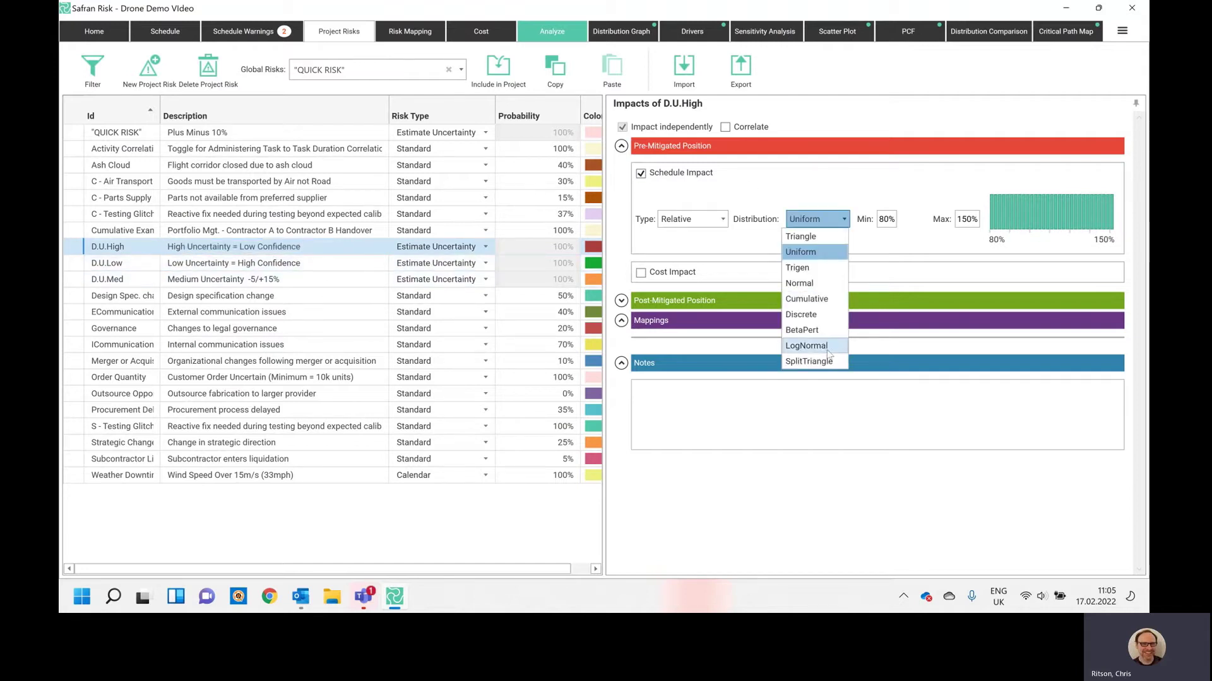
click(791, 175)
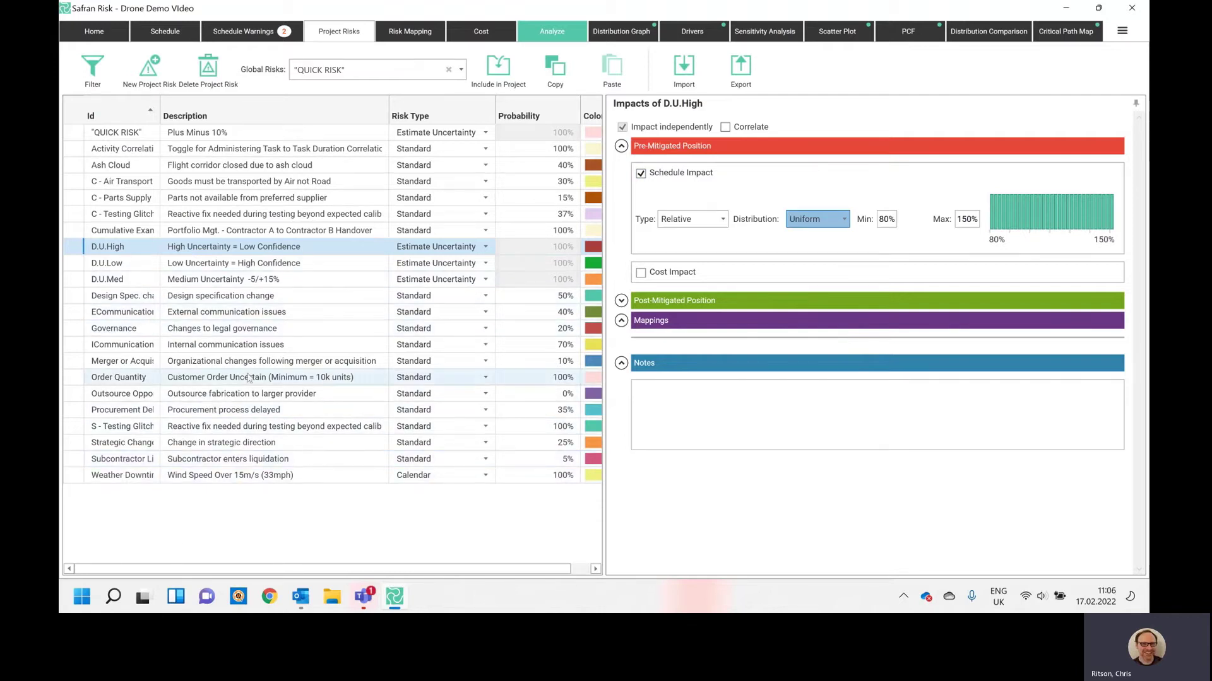
click(273, 480)
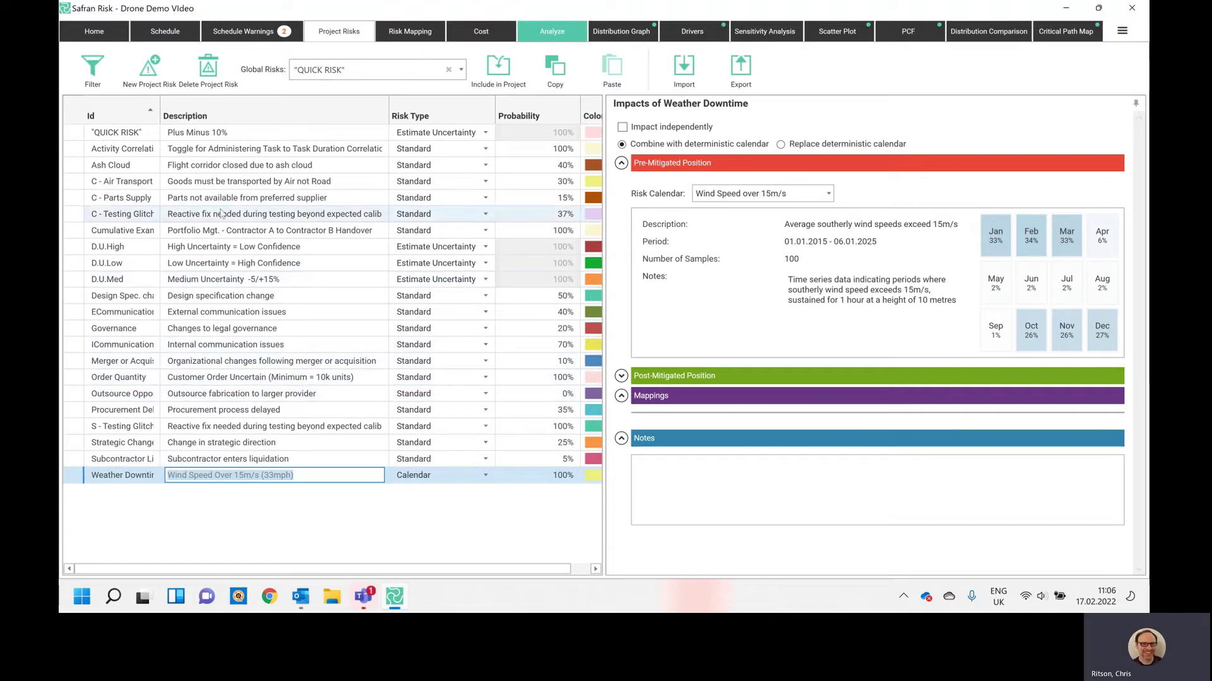
- Delete "QUICK RISK" from the project risks
click(230, 132)
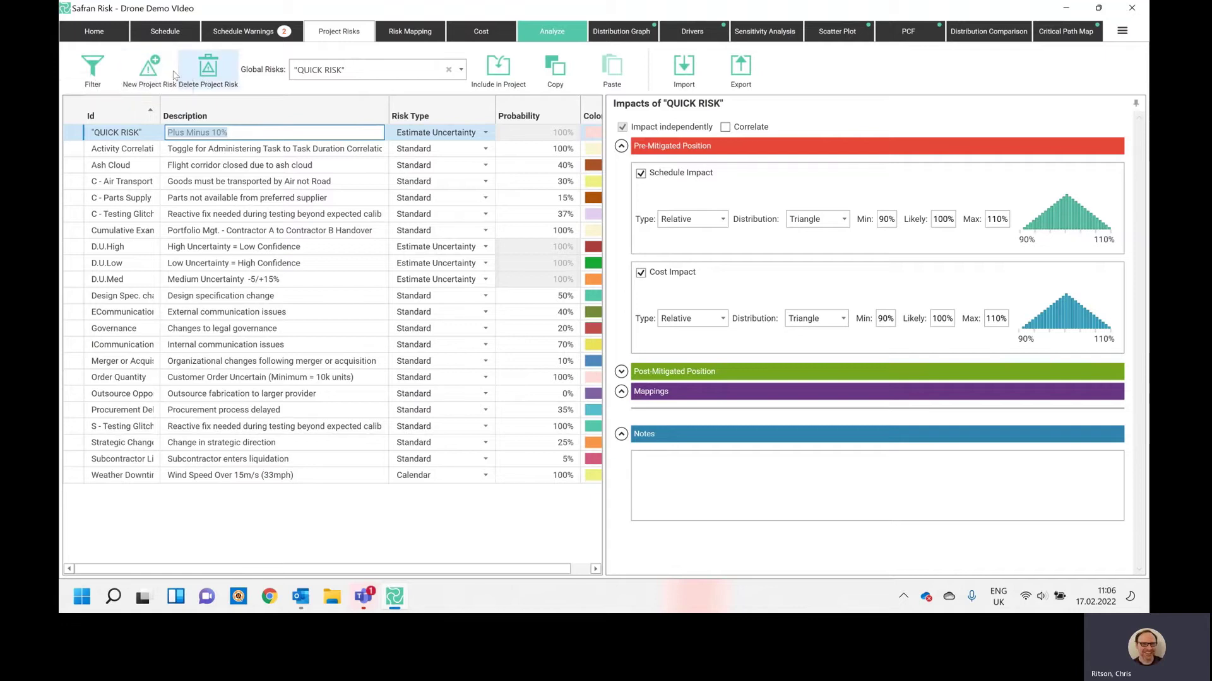
click(208, 74)
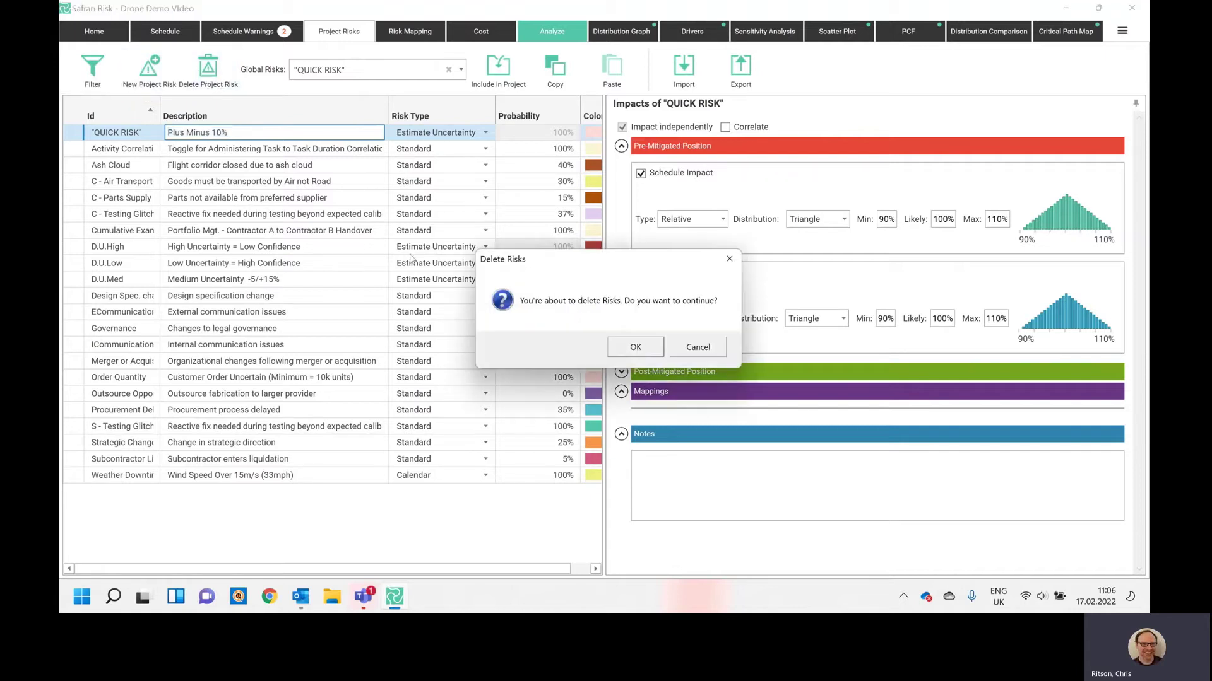
click(627, 349)
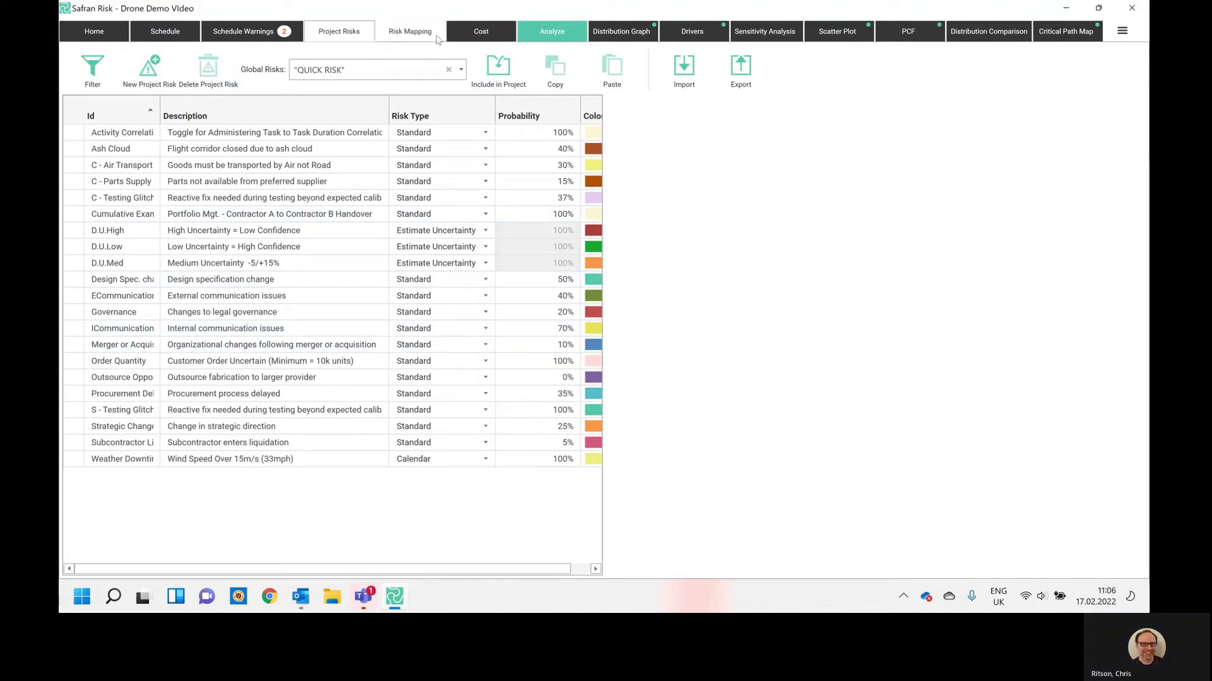
- Map D.U.Med to activity D0110, Design additional guidance systems, and show its schedule impact in an enlarged detail area
click(410, 32)
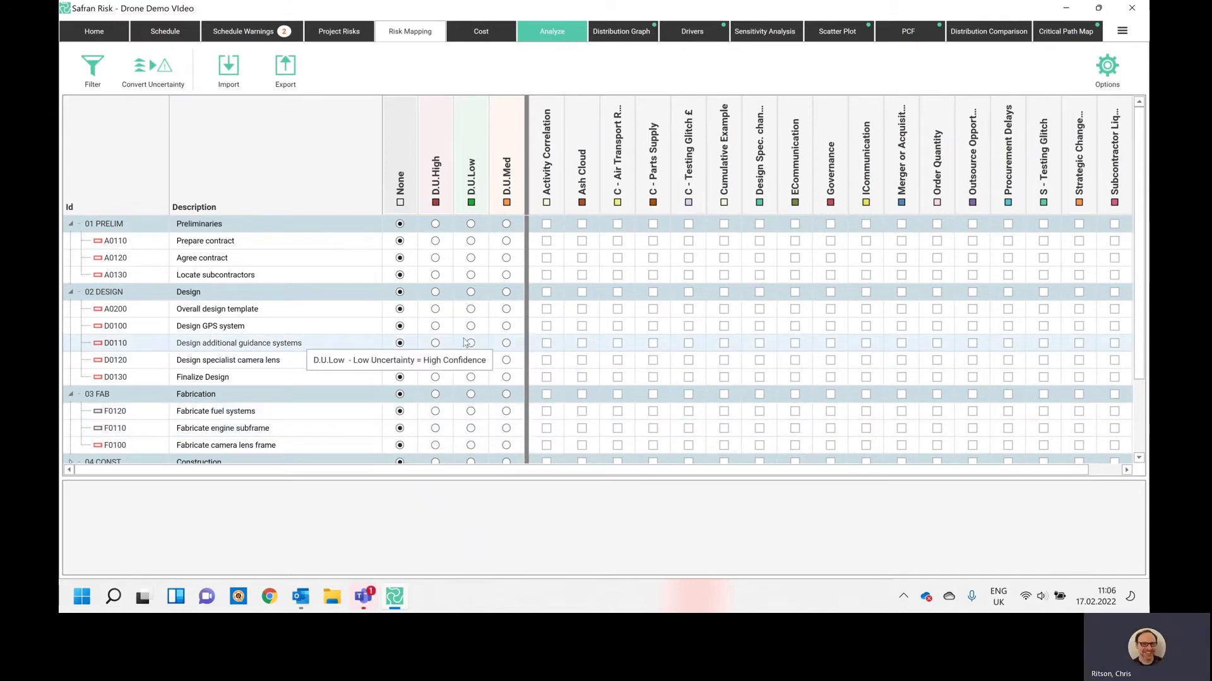
click(505, 260)
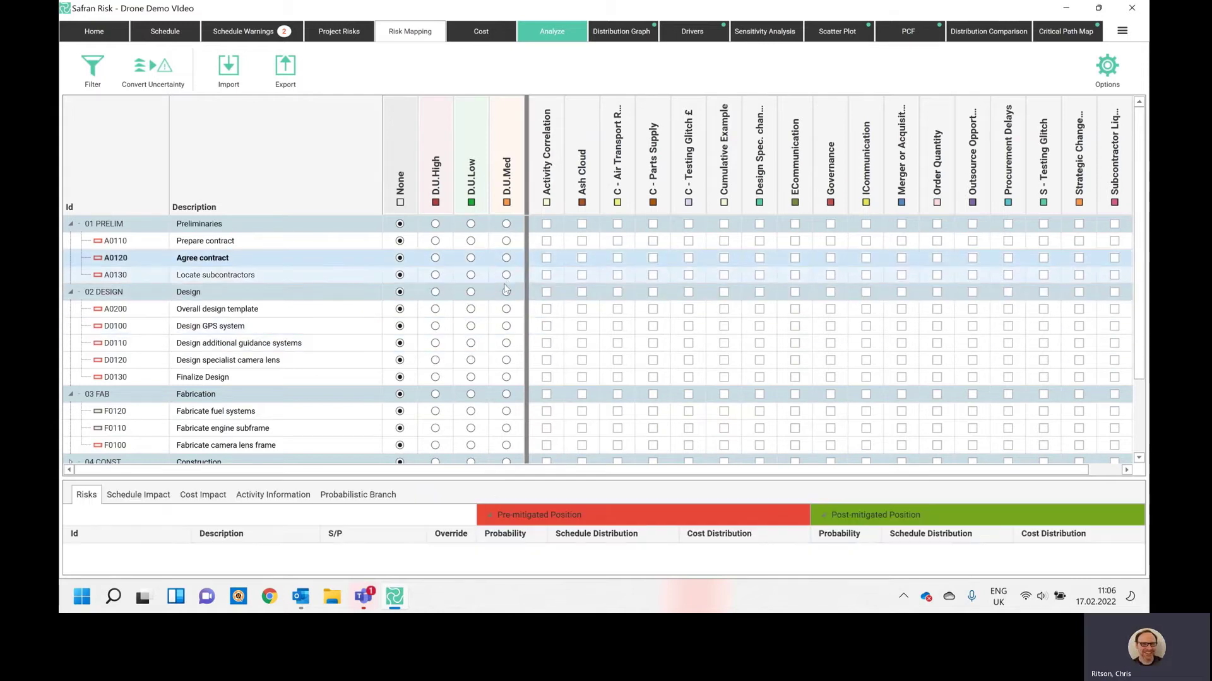
click(506, 342)
click(506, 343)
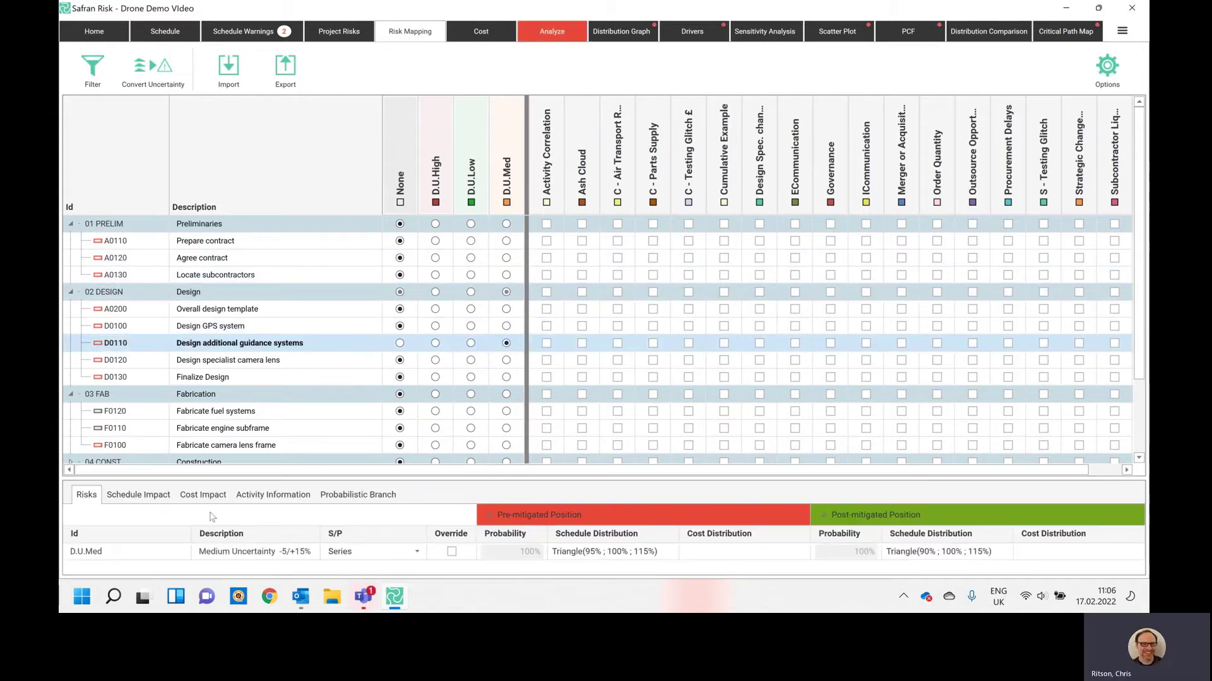
click(151, 499)
drag(343, 480, 341, 426)
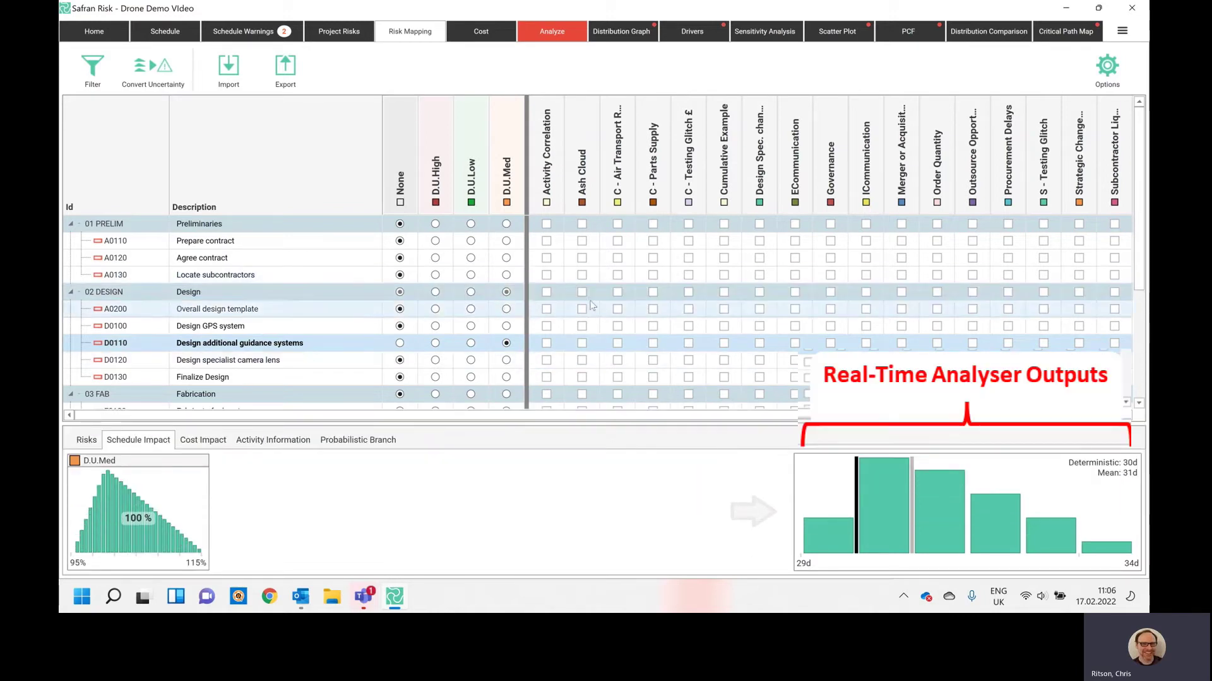
- Map Activity Correlation, Ash Cloud, C - Air Transport Required and C - Parts Supply to activity D0110, Design additional guidance systems
click(547, 343)
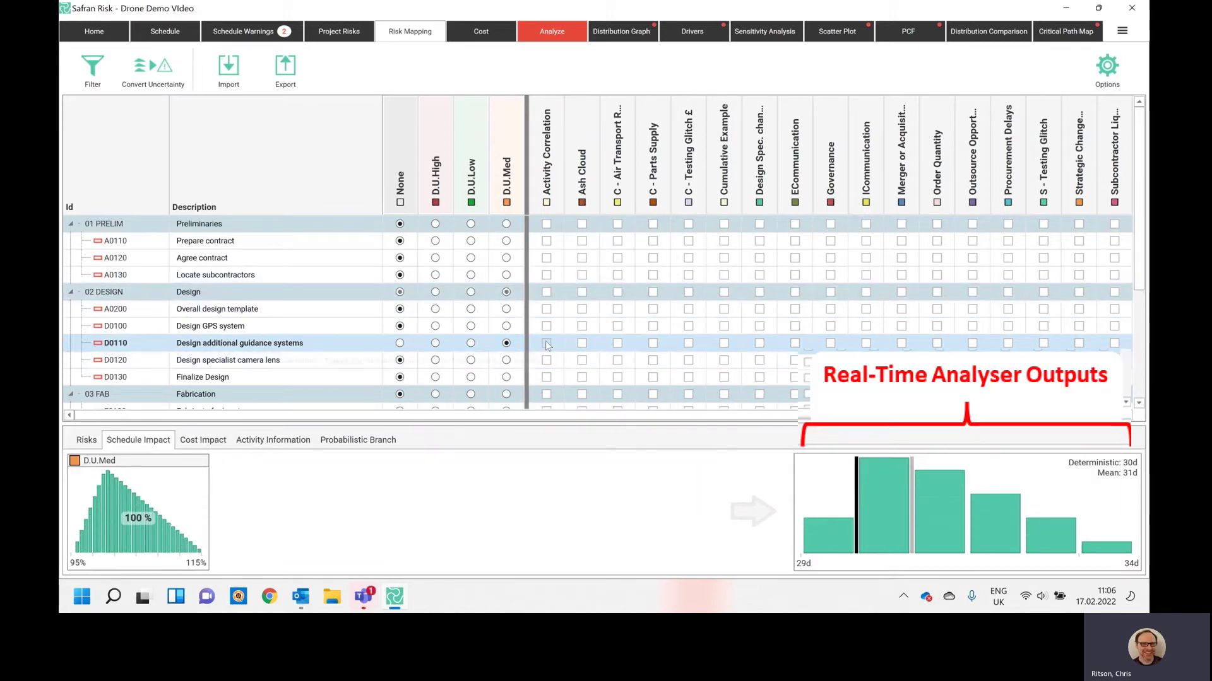
click(582, 342)
click(617, 342)
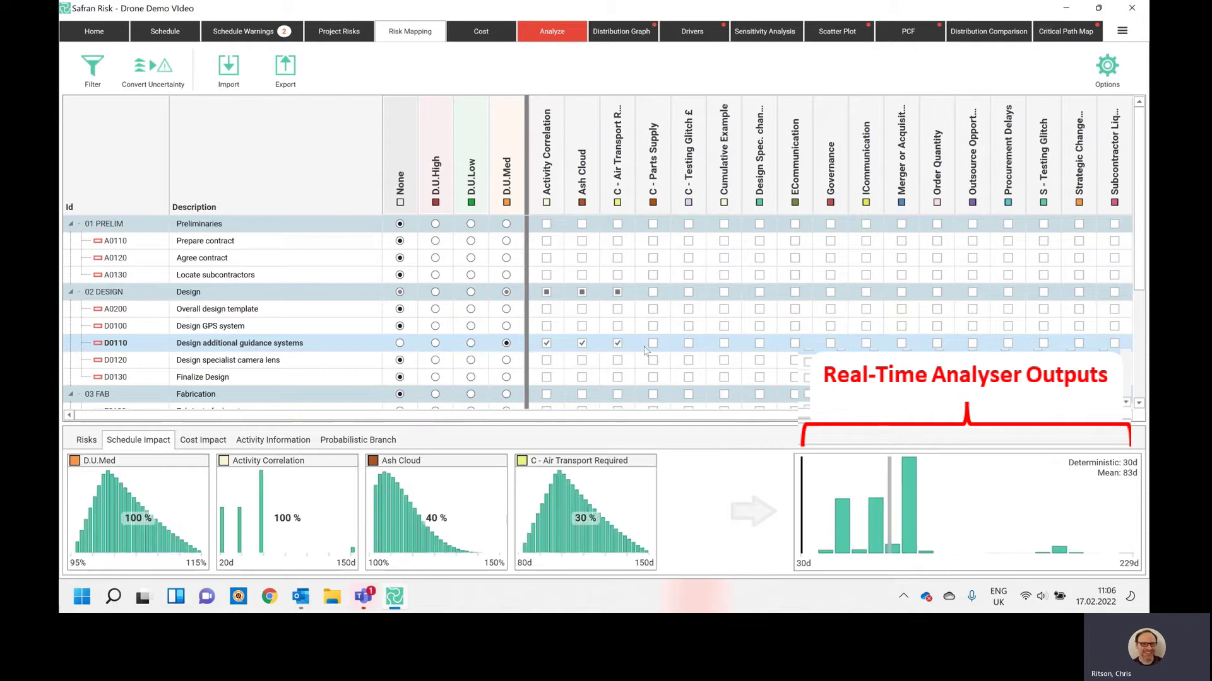
click(652, 342)
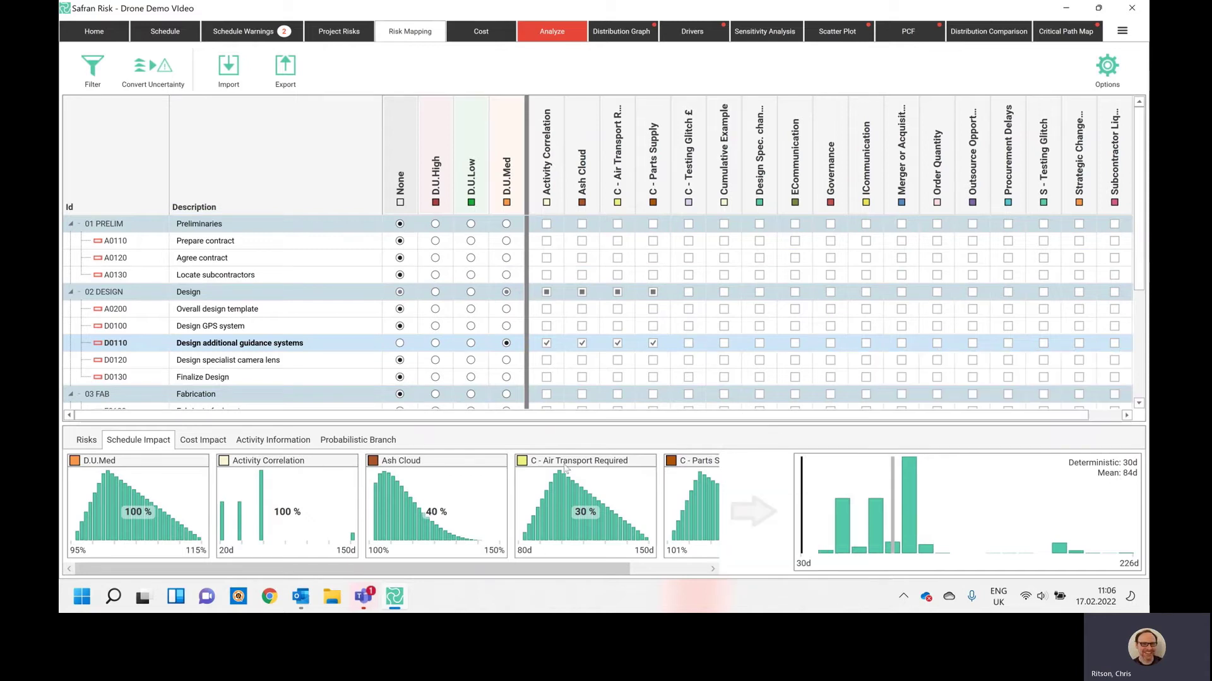
- Import the risk model DroneDemoRiskModel from the Desktop, overwriting the project's existing risk data
click(94, 31)
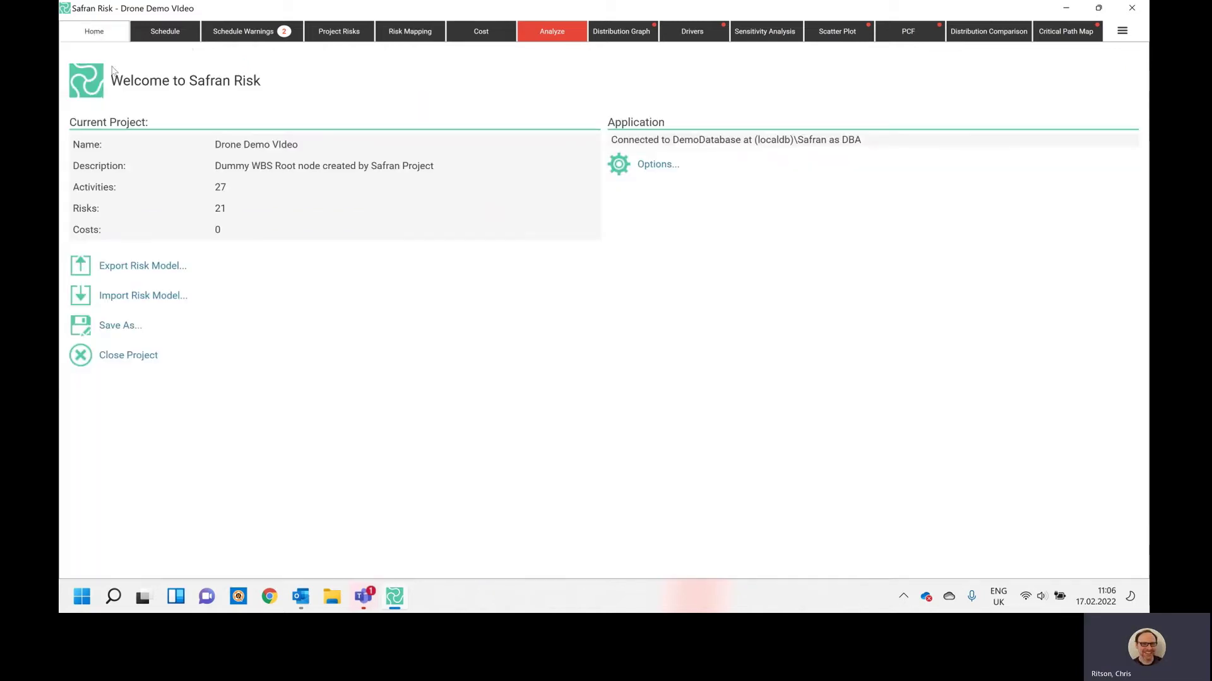
click(147, 302)
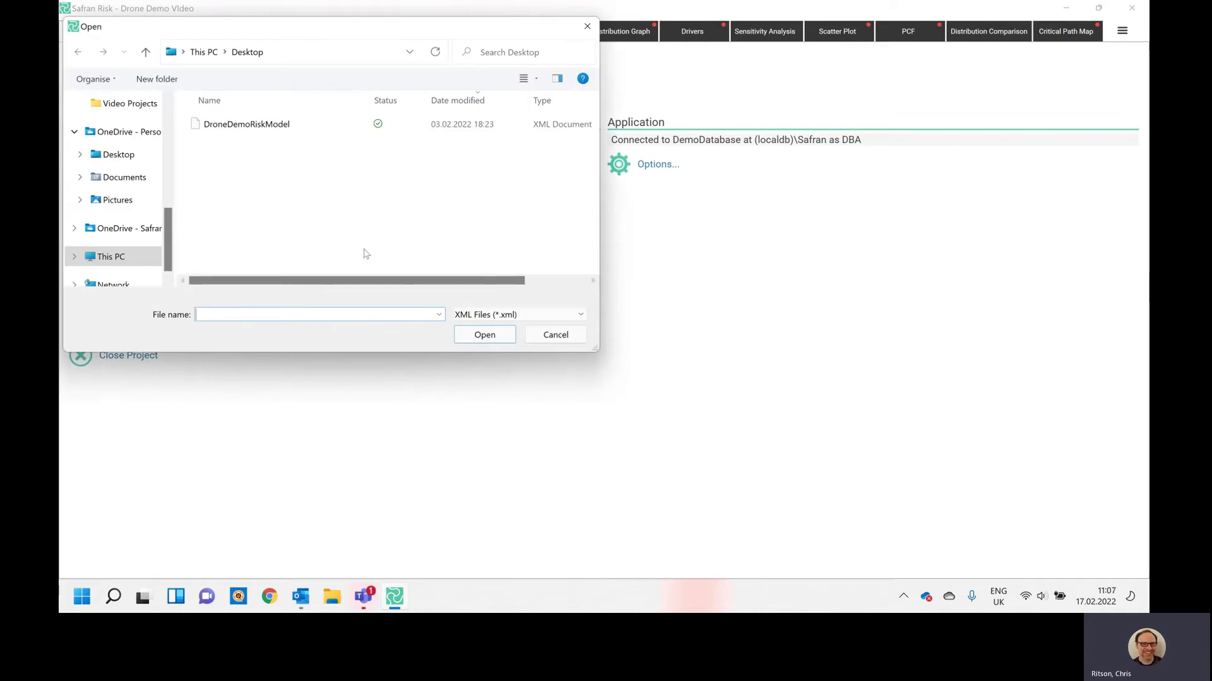
click(259, 125)
click(486, 344)
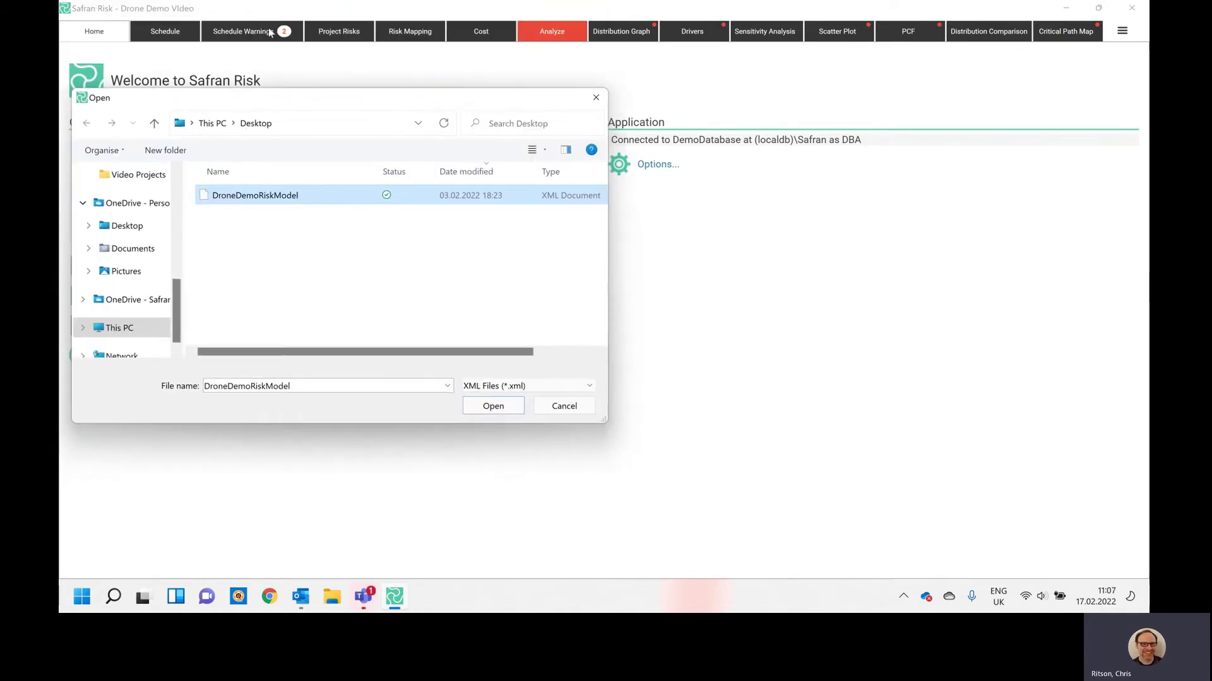
click(510, 407)
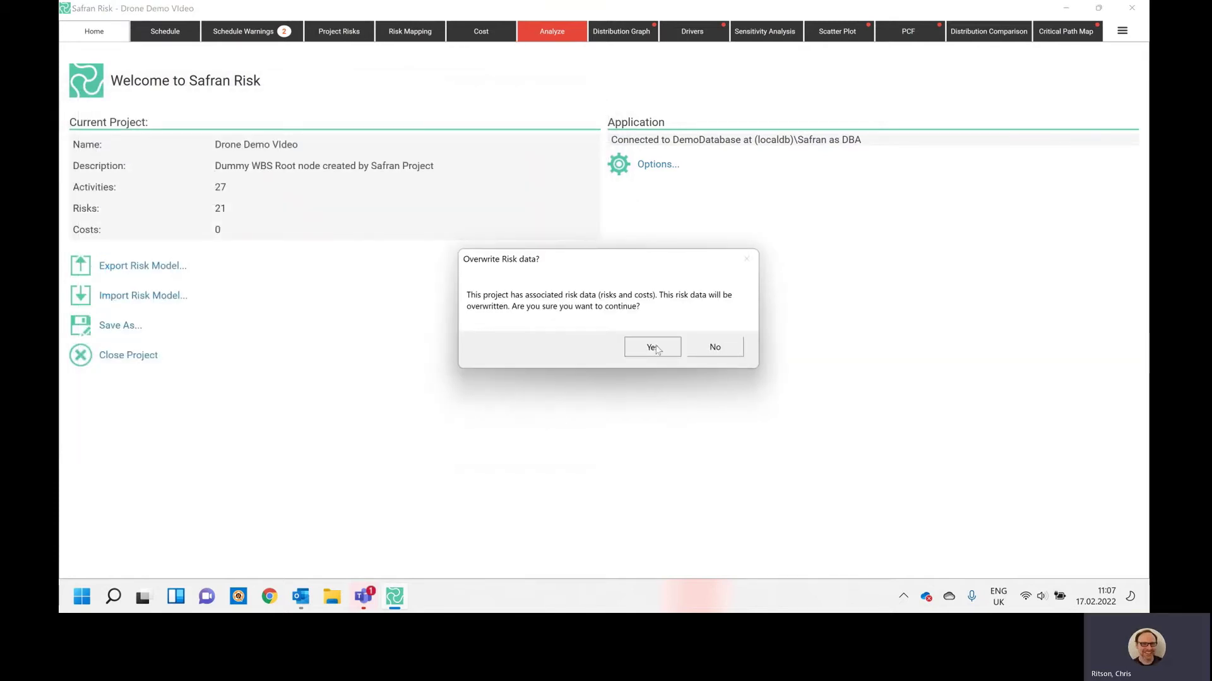
click(657, 350)
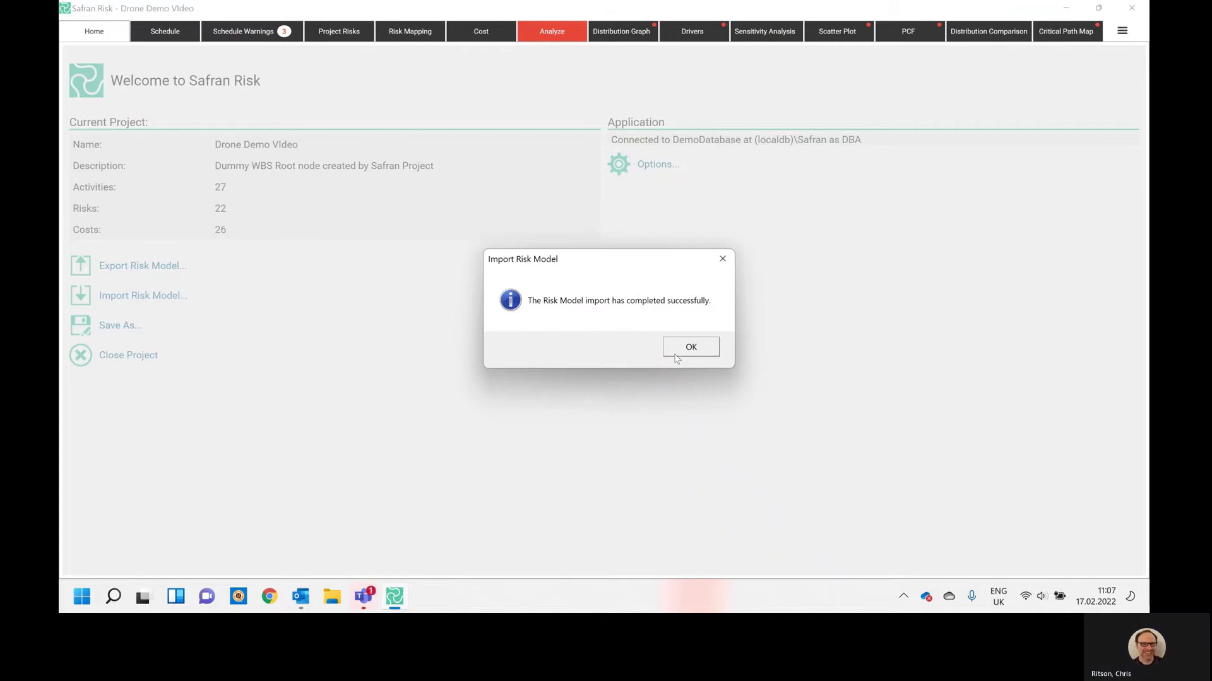
click(674, 349)
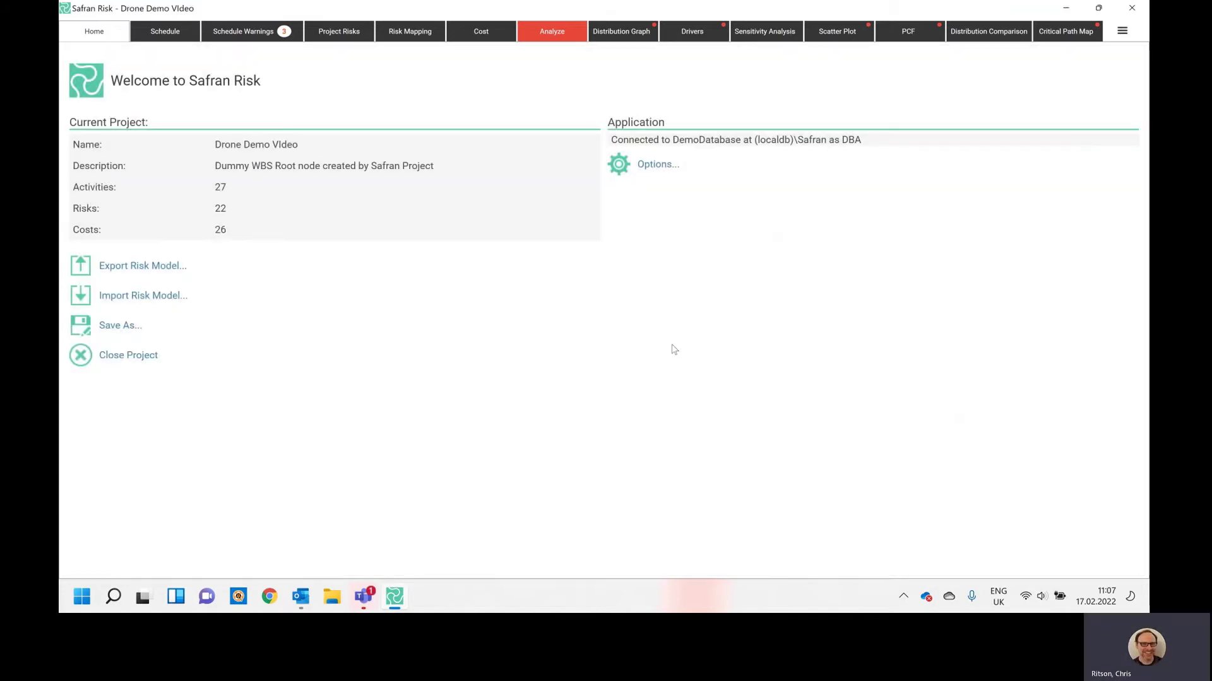
- Review the imported project risks and how they are mapped to the activities
click(341, 32)
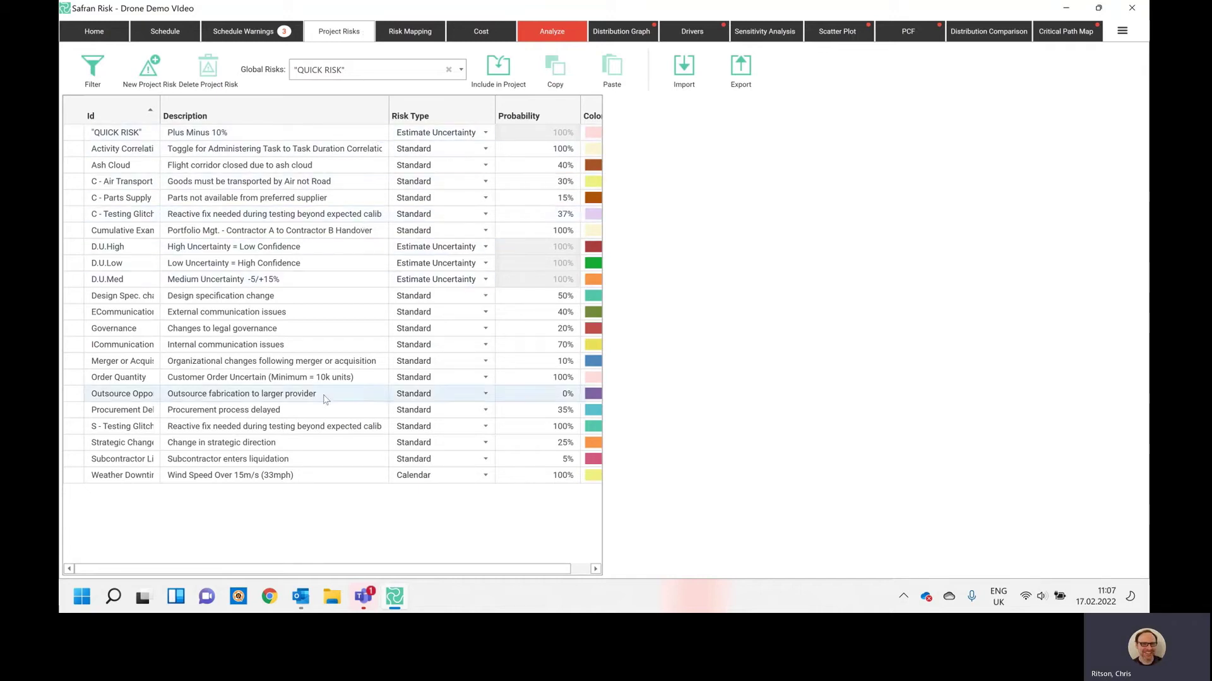
click(420, 31)
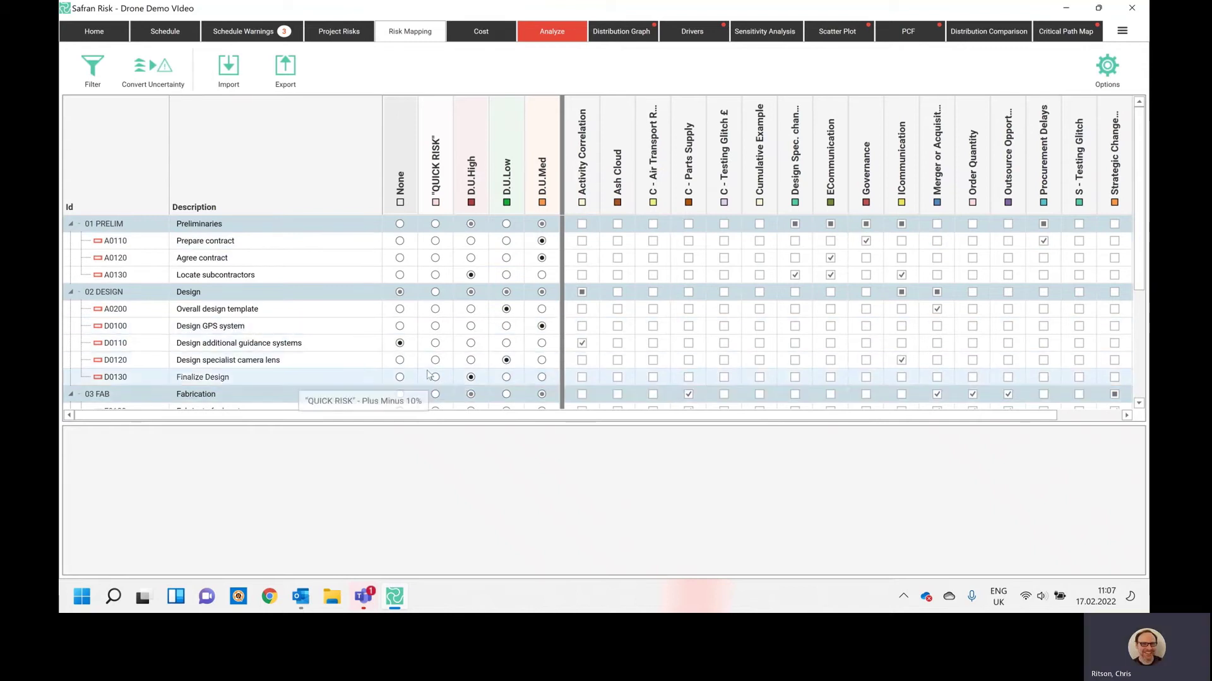
scroll(417, 251, down, 1)
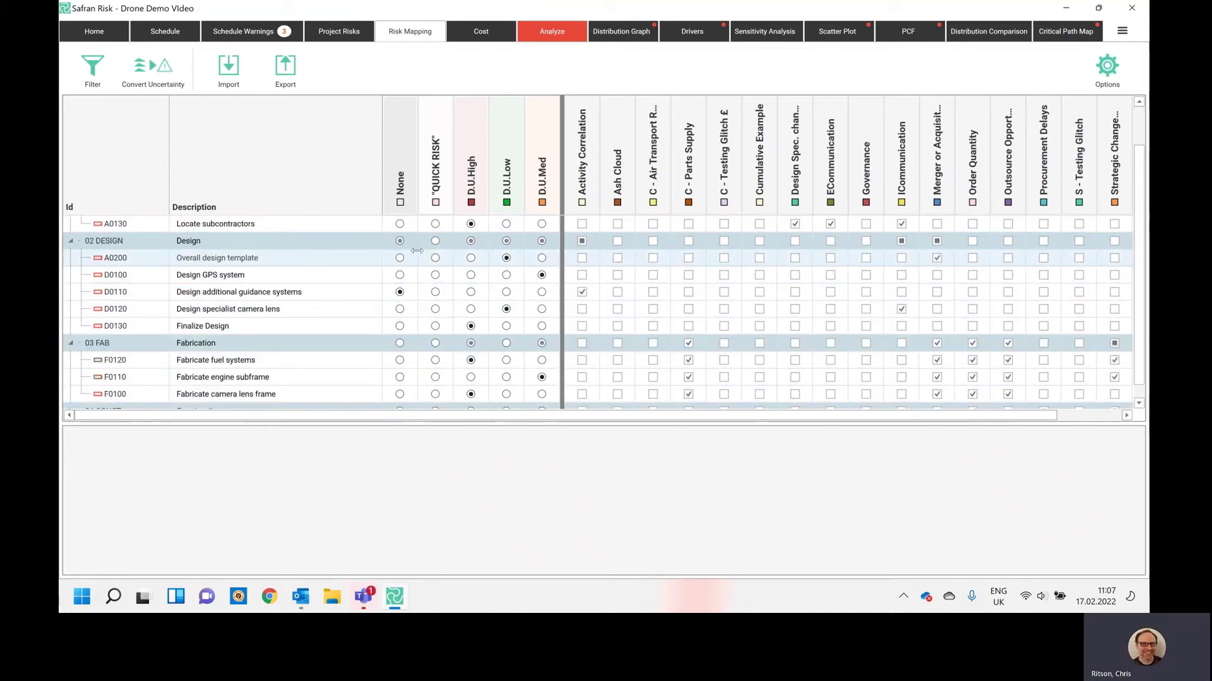
scroll(418, 251, down, 2)
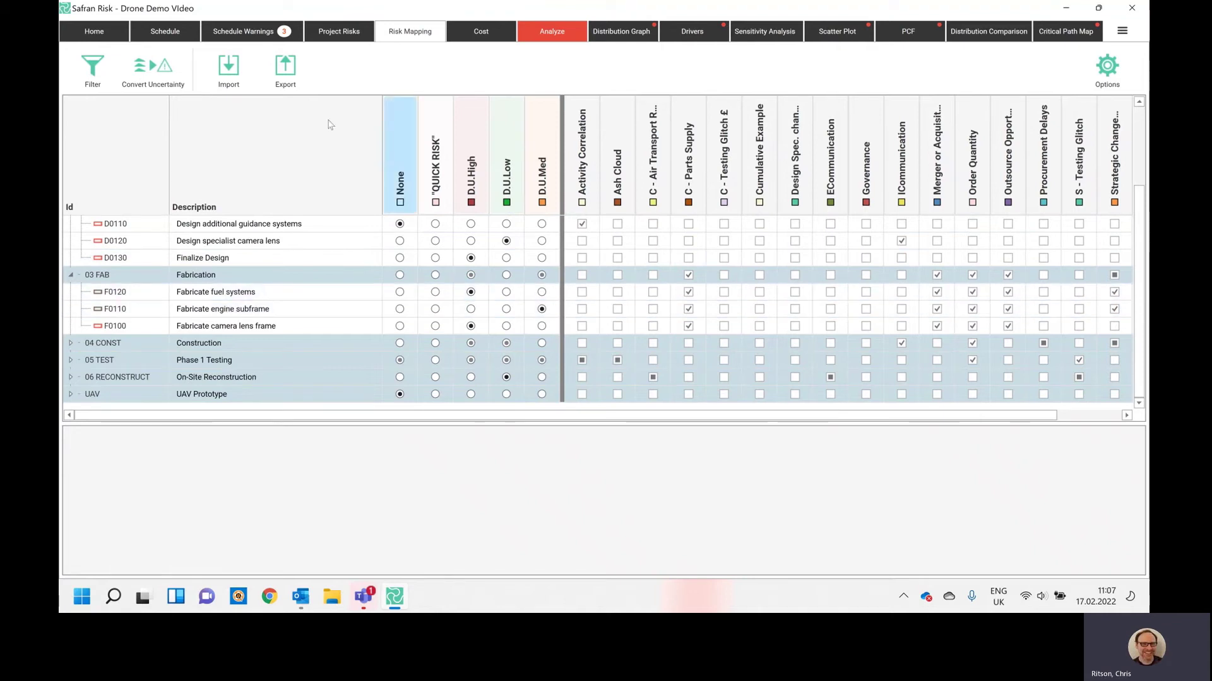
- Apply the Risk Input layout to the schedule and best-fit the Gantt timeline to show all activities
click(165, 31)
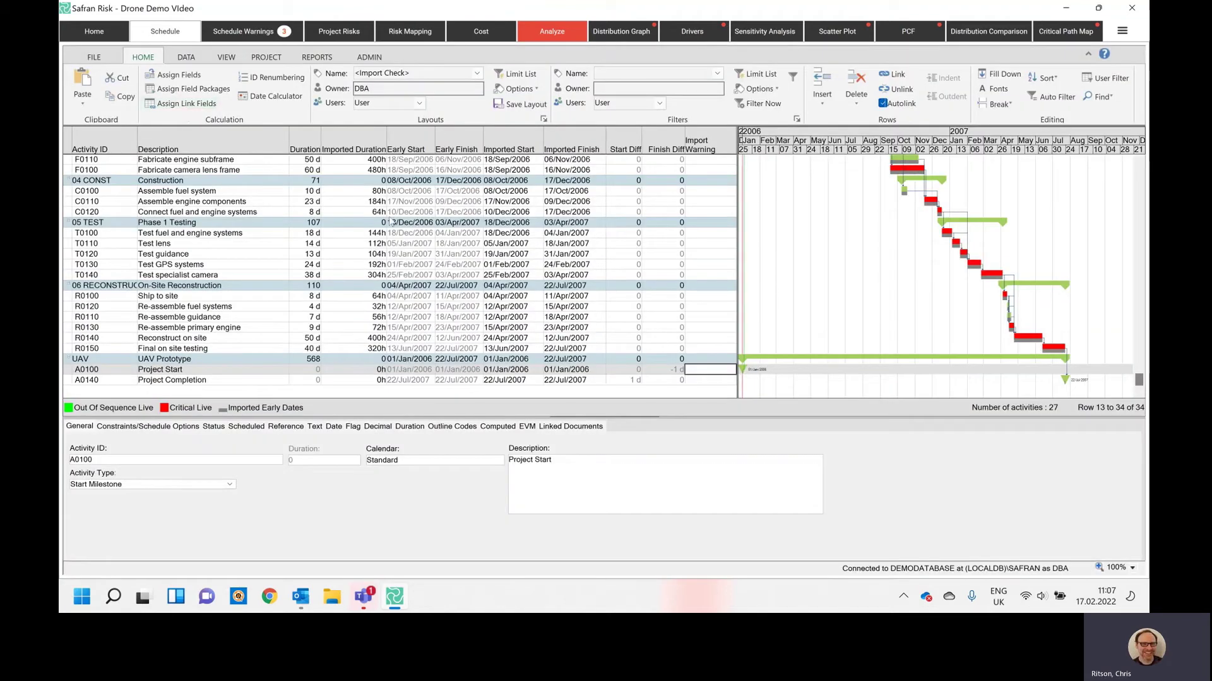
click(476, 74)
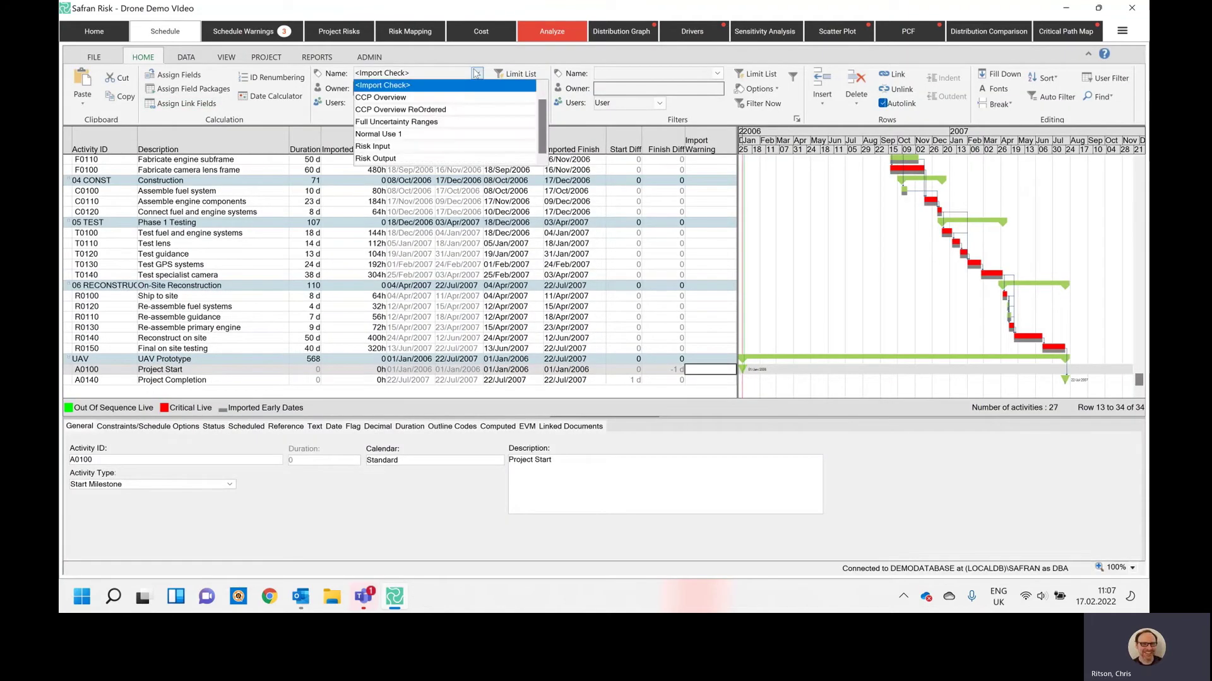
click(404, 146)
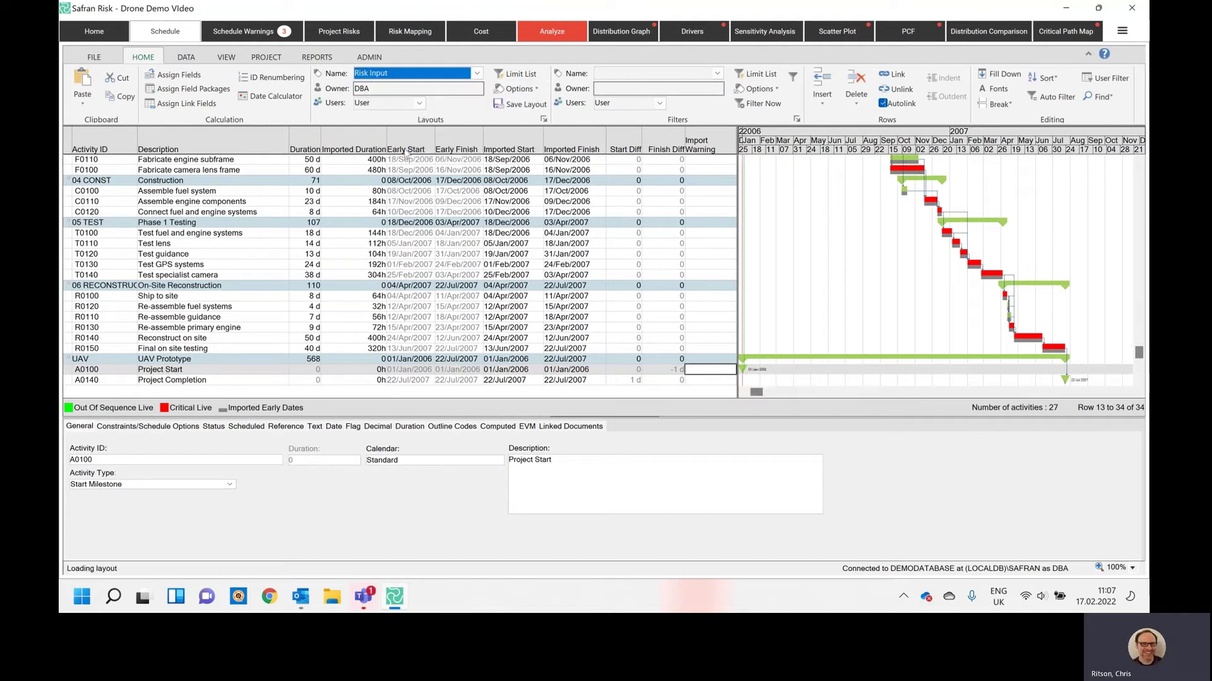
click(269, 225)
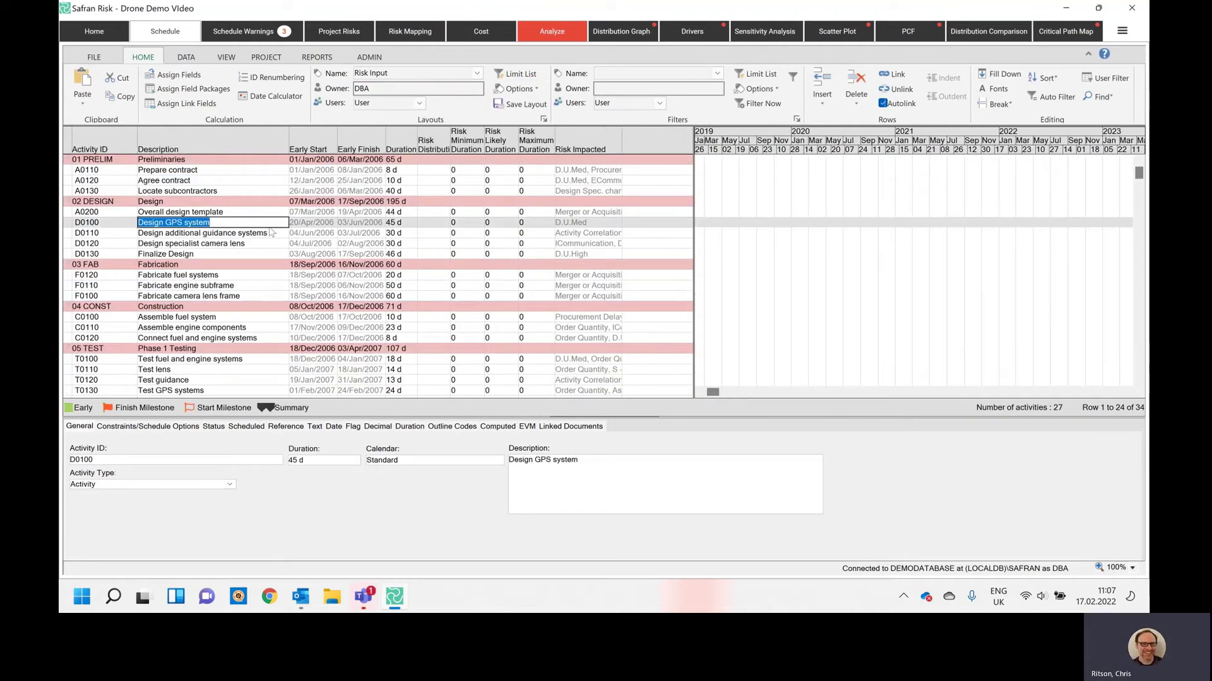
right_click(879, 149)
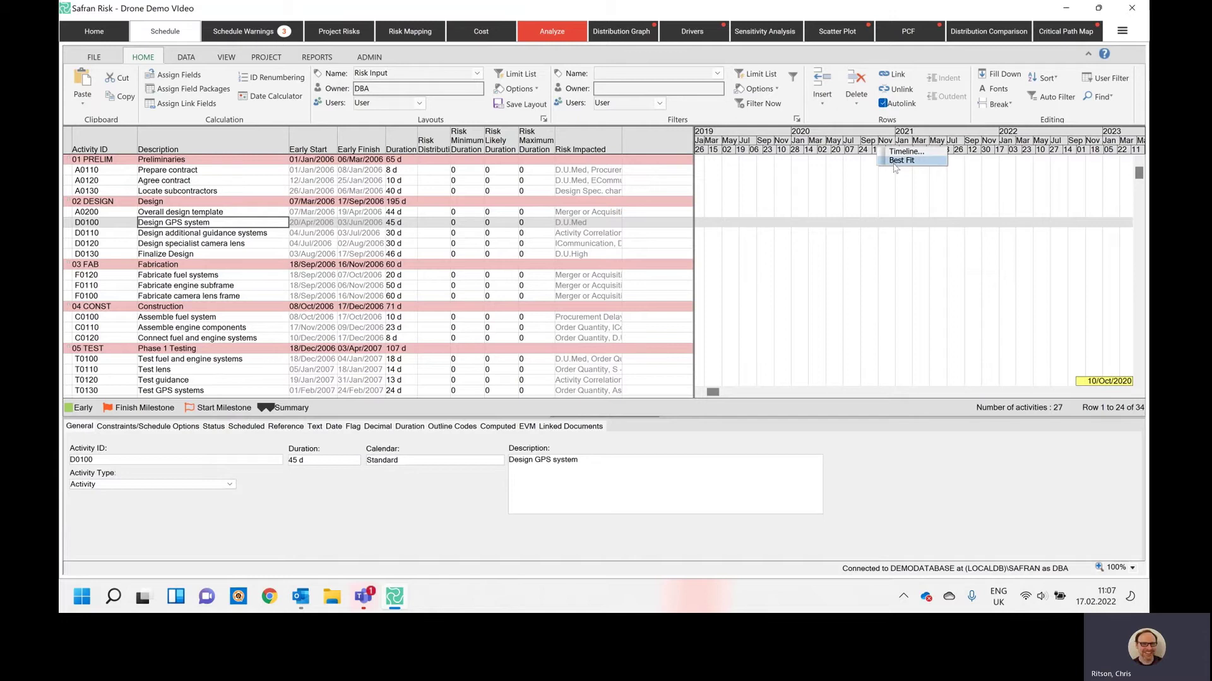
click(900, 161)
scroll(492, 251, down, 4)
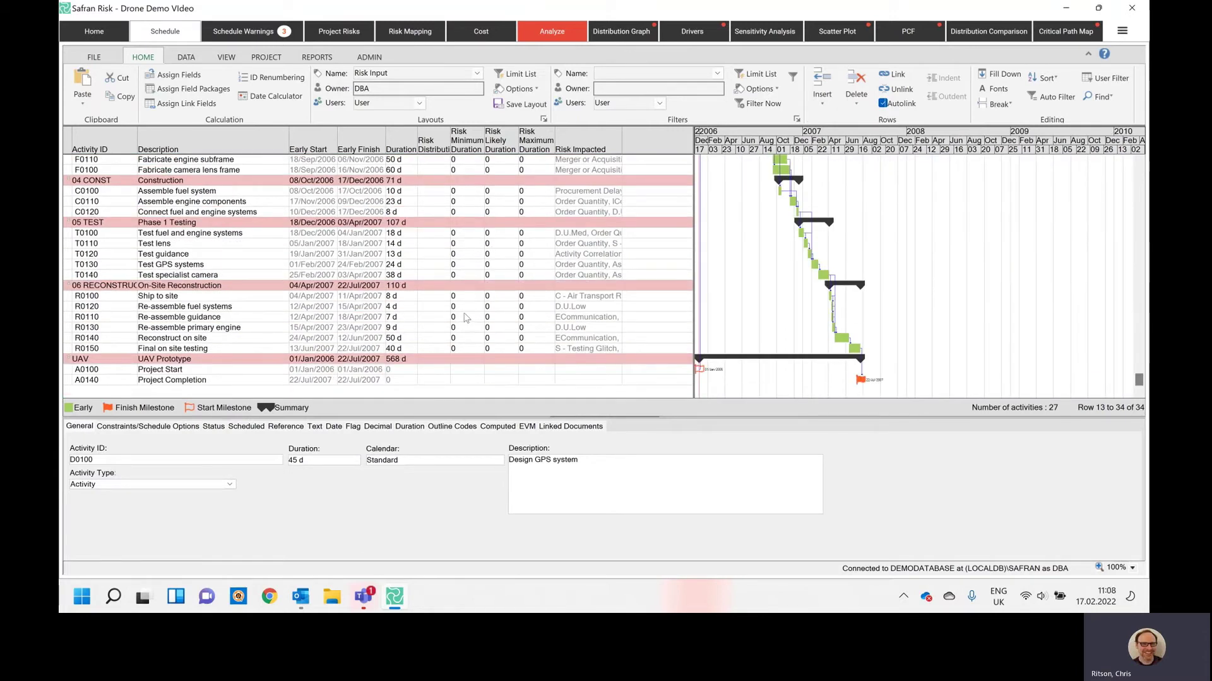
scroll(466, 317, up, 4)
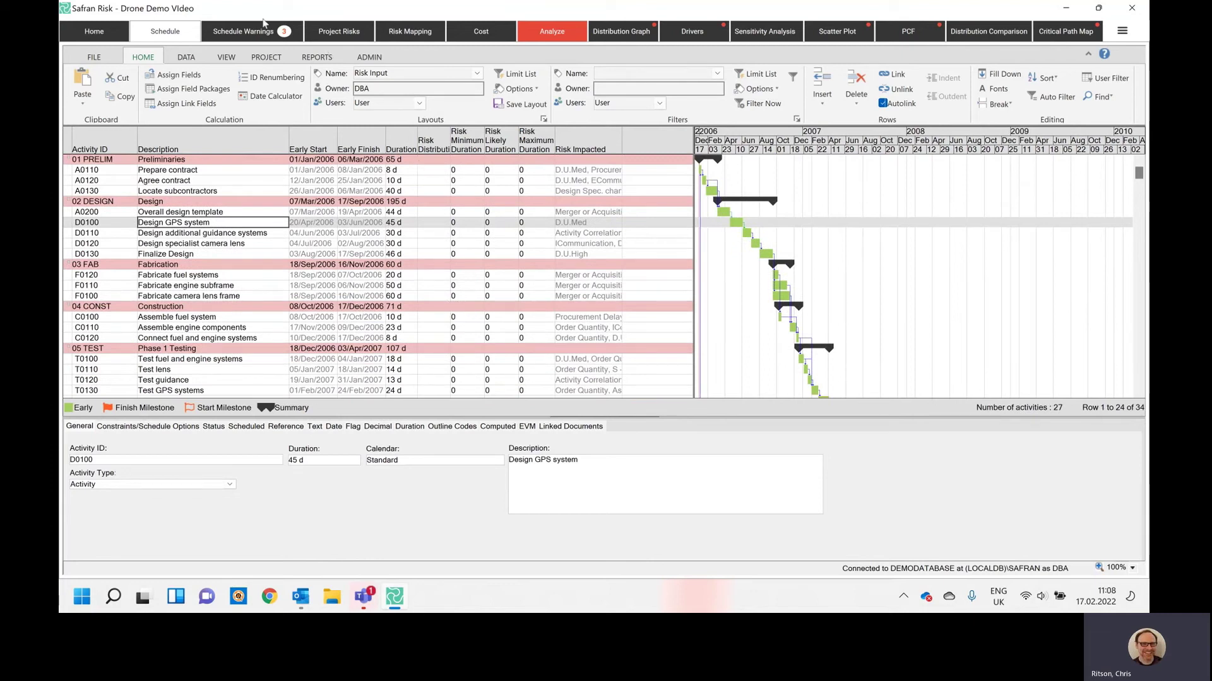
- Check the risk mapping matrix, filtering it to the activities affected by Weather Downtime and restoring the full activity list
click(407, 38)
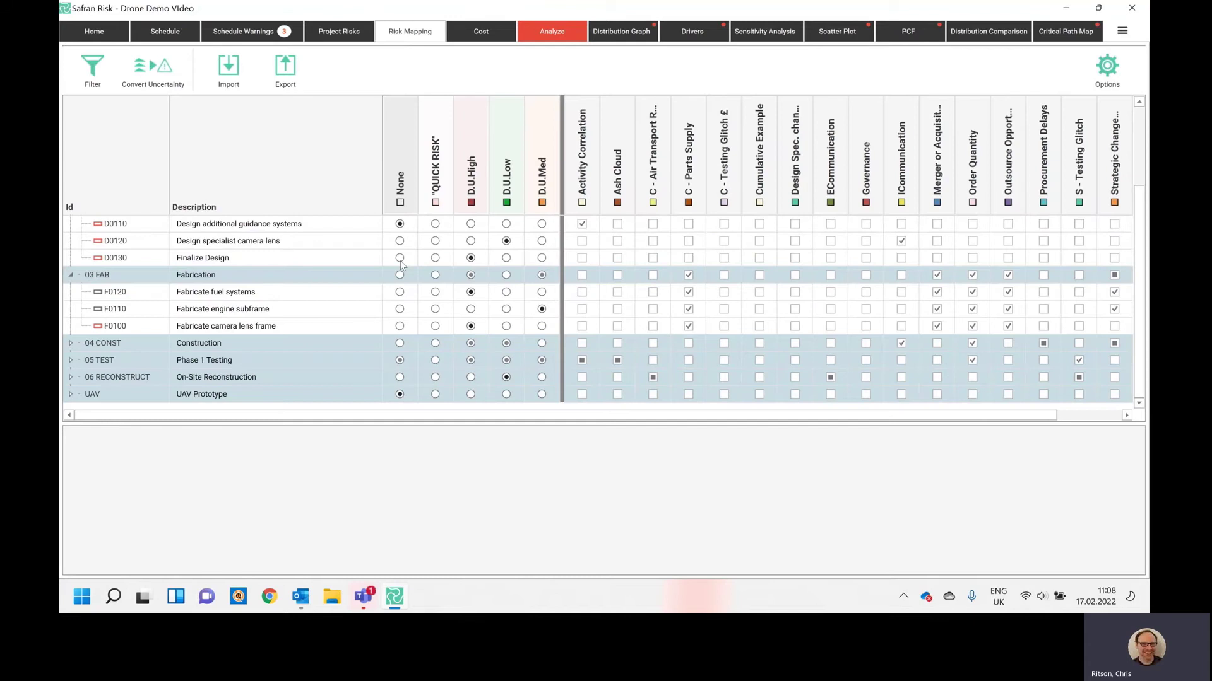
scroll(354, 325, down, 3)
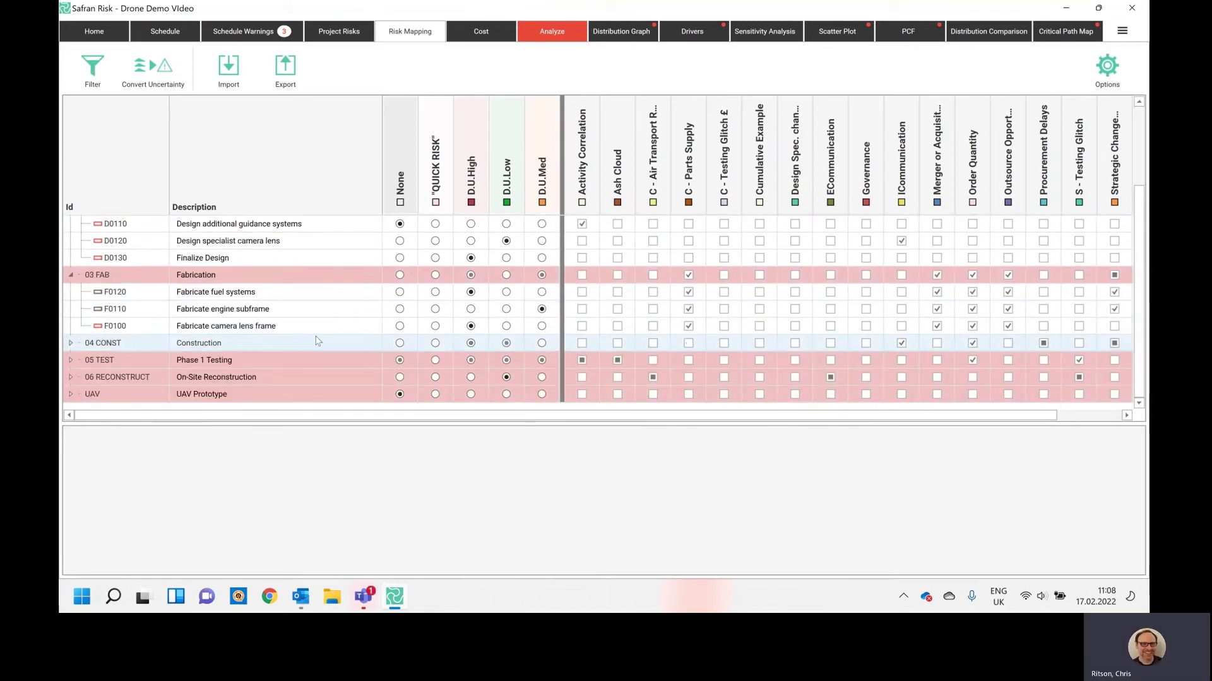
scroll(317, 341, up, 3)
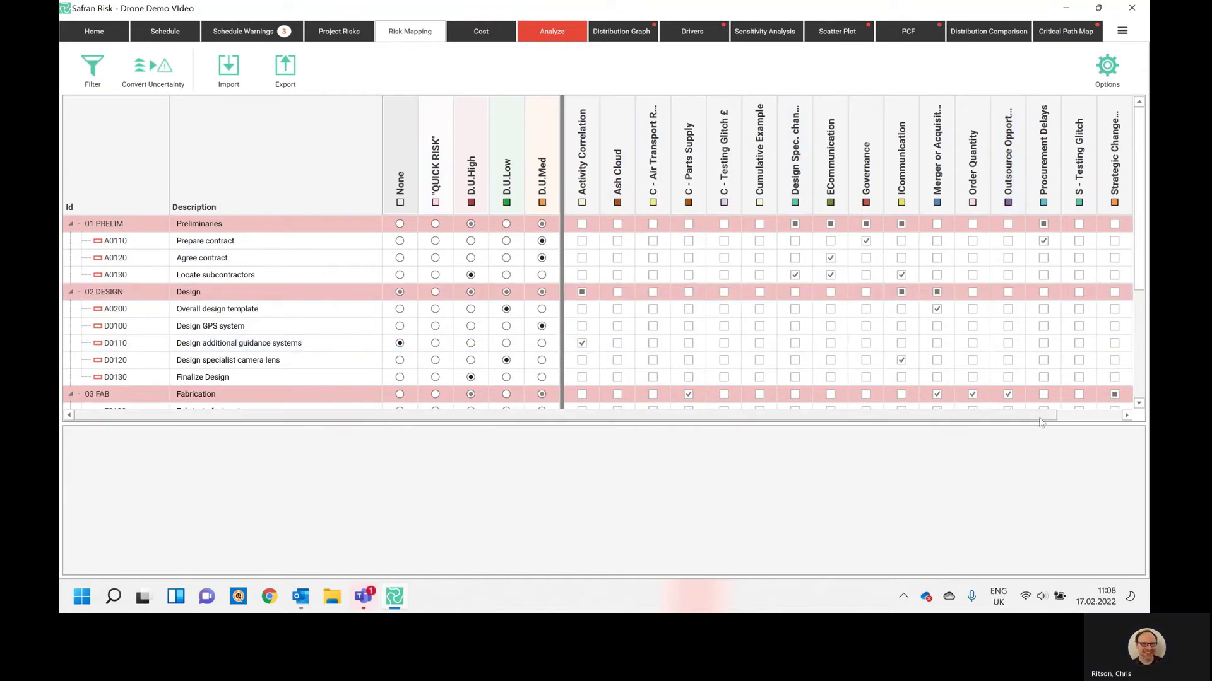
click(1126, 415)
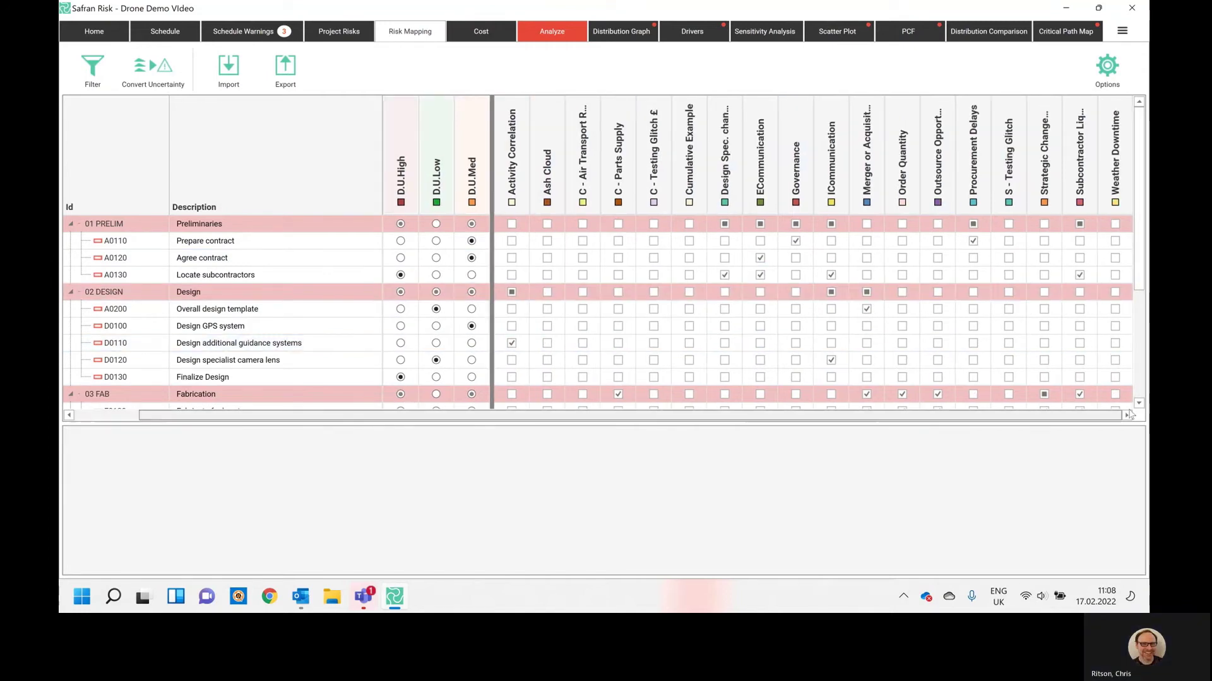
click(1124, 196)
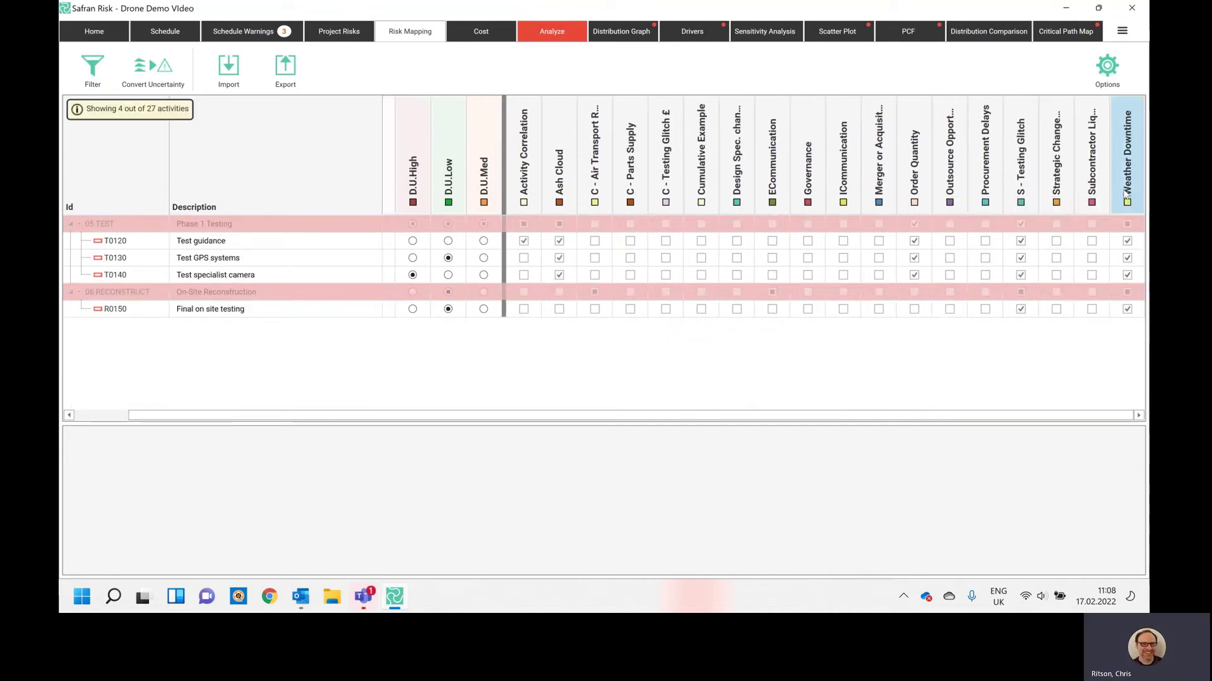
click(1127, 188)
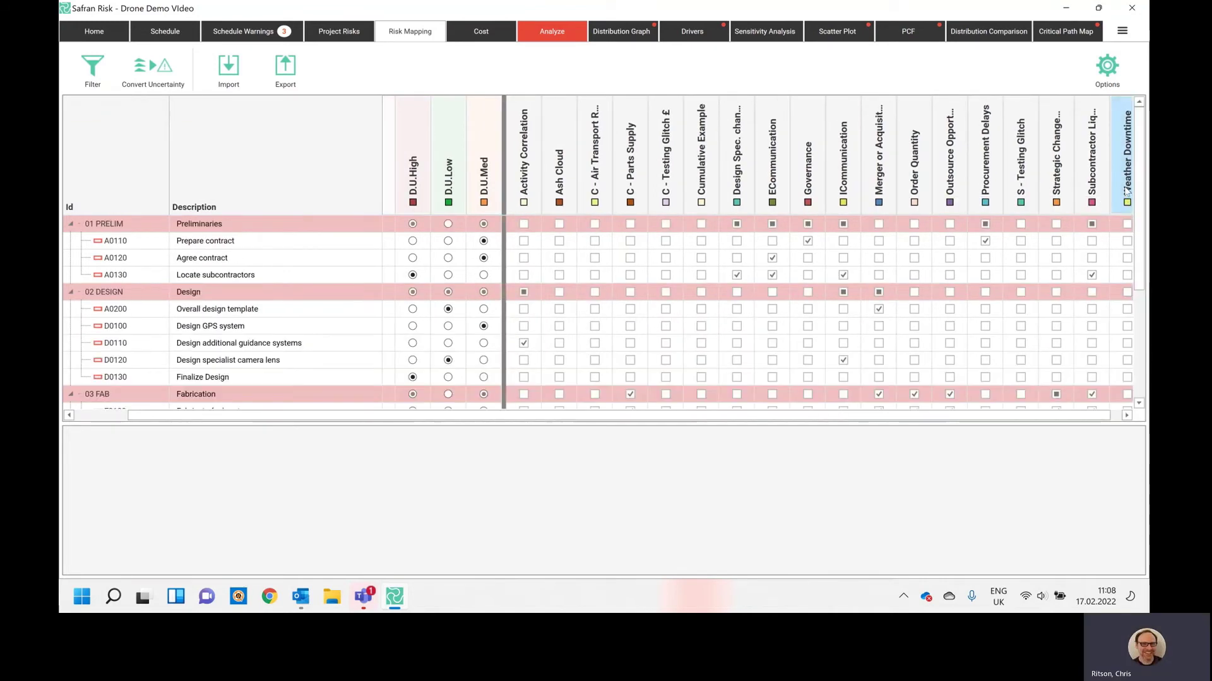
drag(566, 418, 513, 418)
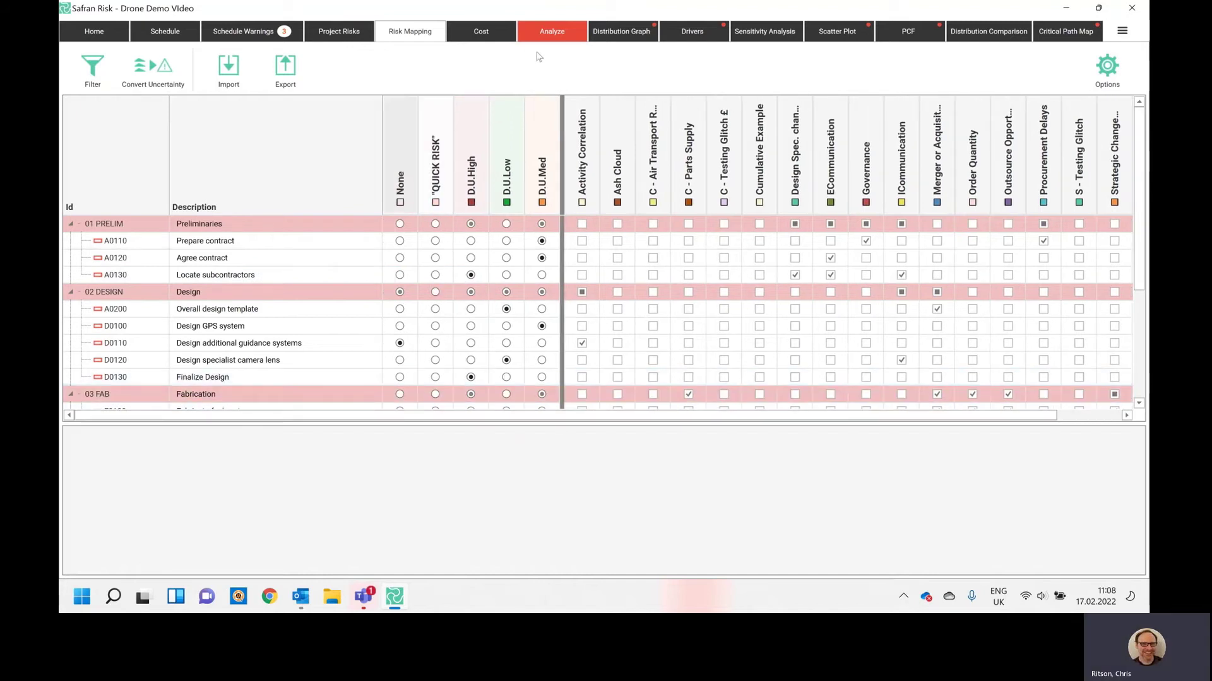
- For the analysis, set D.U.High, D.U.Med, ICommunication and the merger or acquisition risk individually, and finally all included risks, to pre-mitigation
click(558, 29)
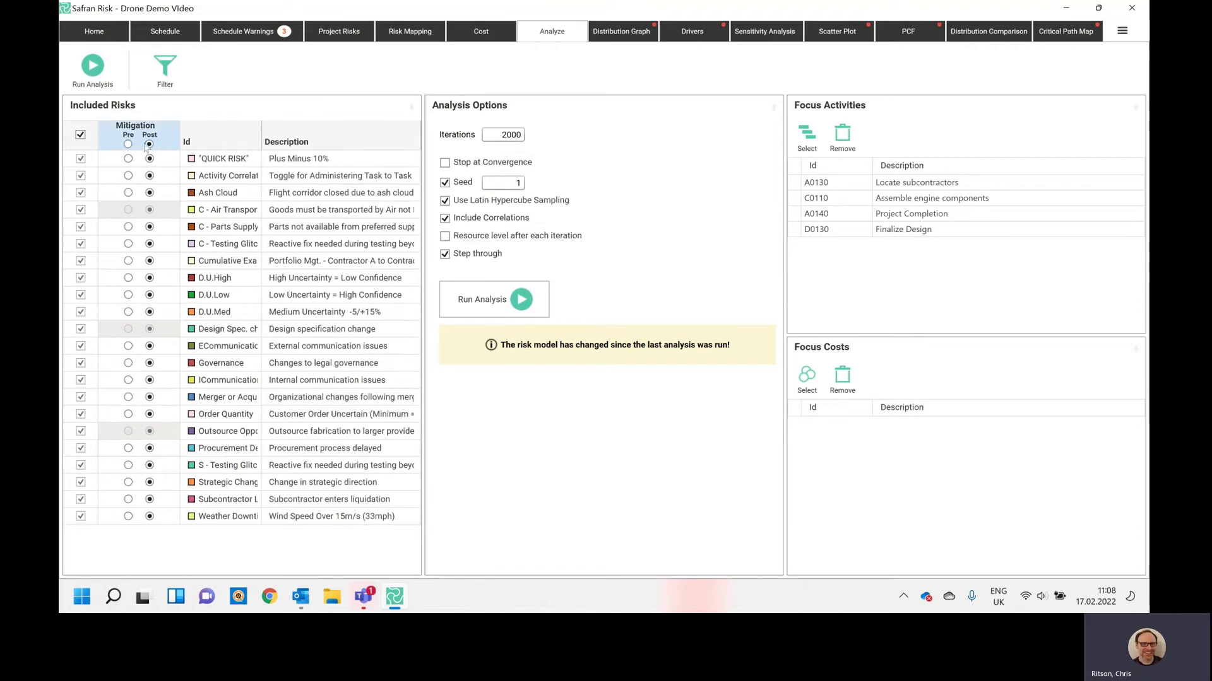
click(128, 278)
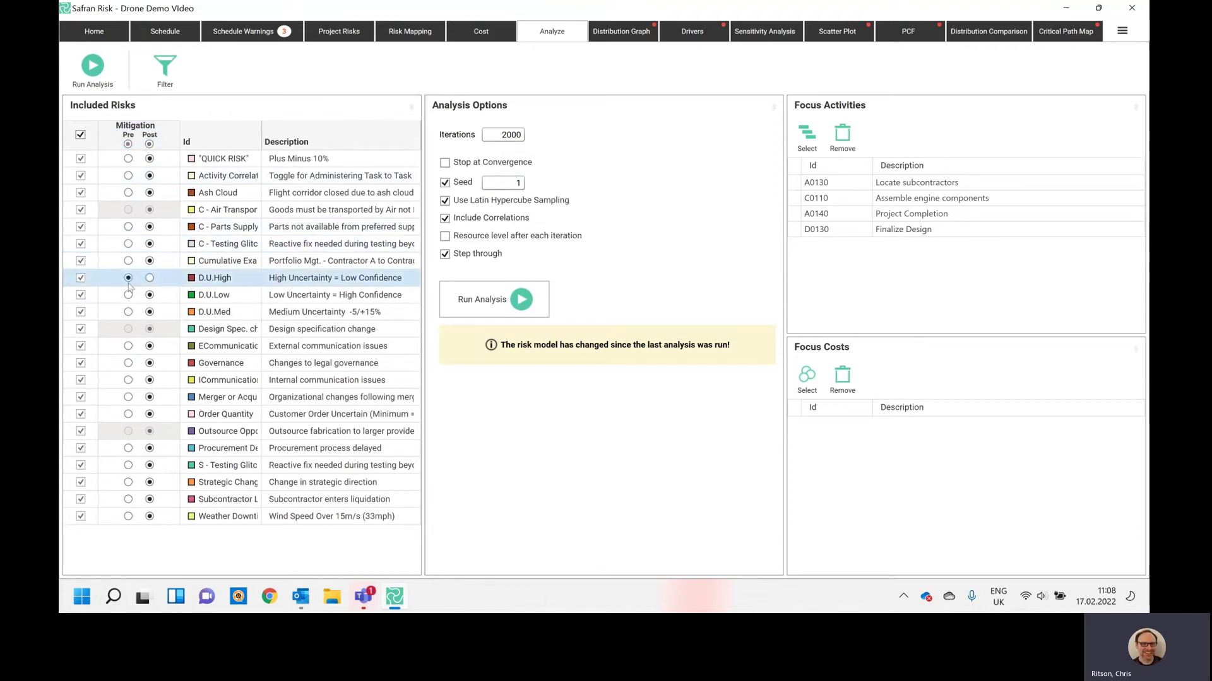
click(128, 312)
click(128, 380)
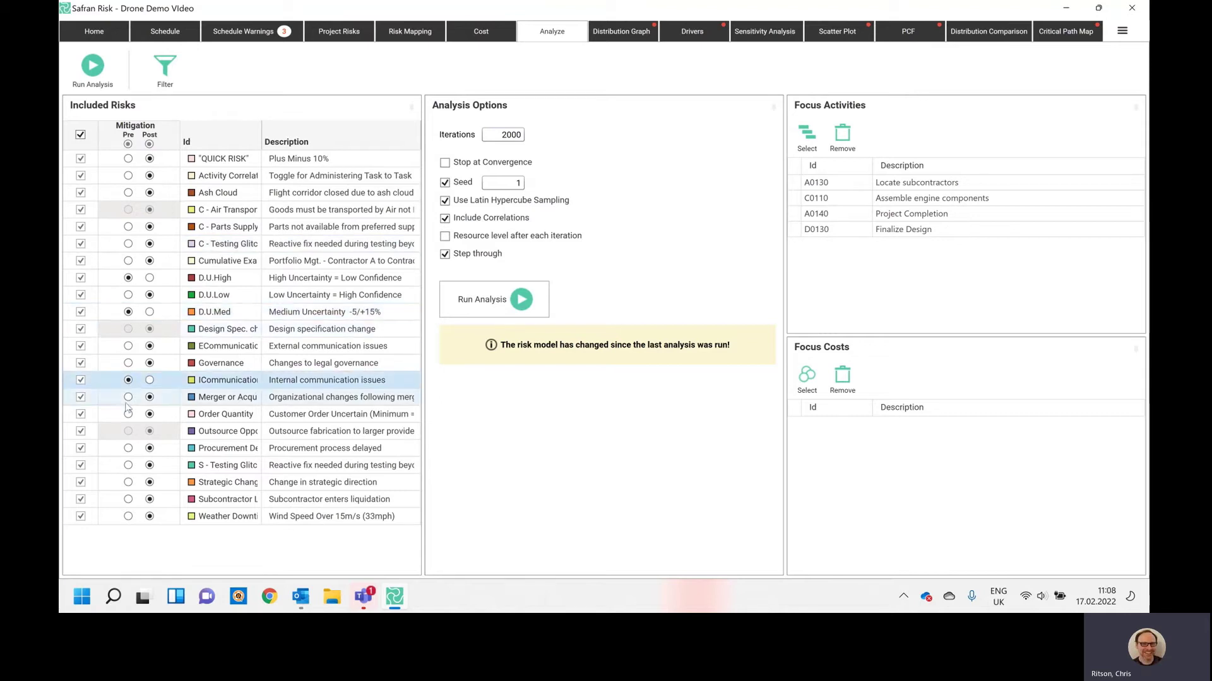
click(128, 397)
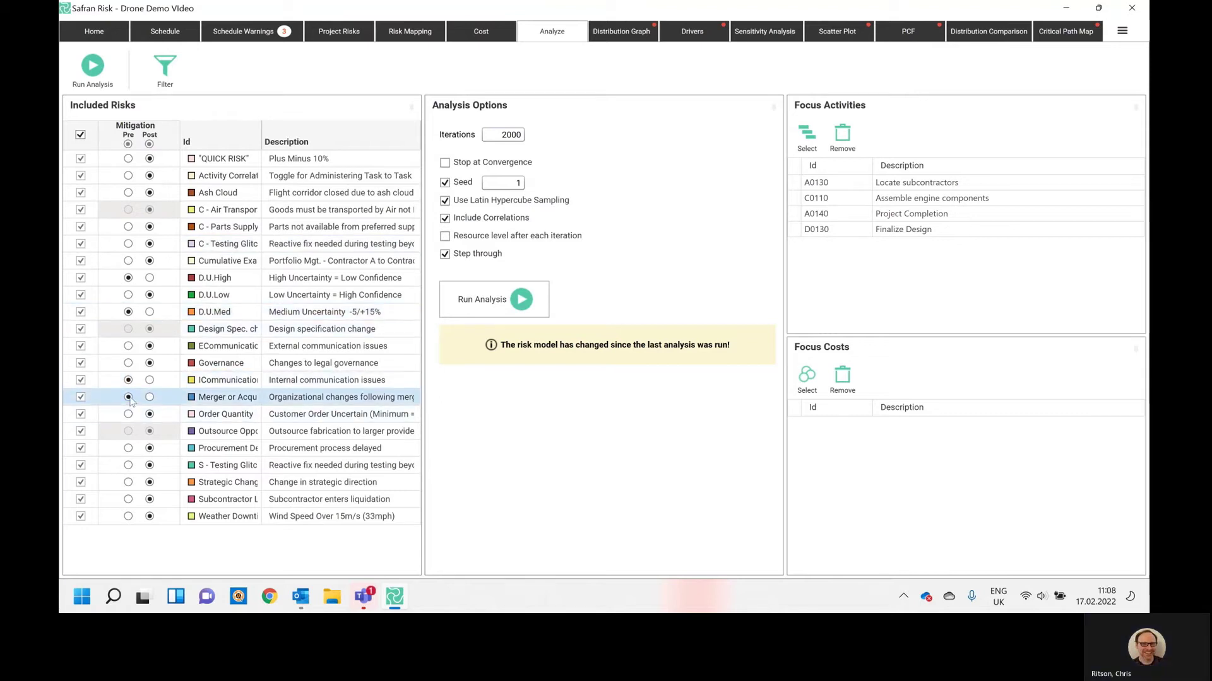
click(129, 144)
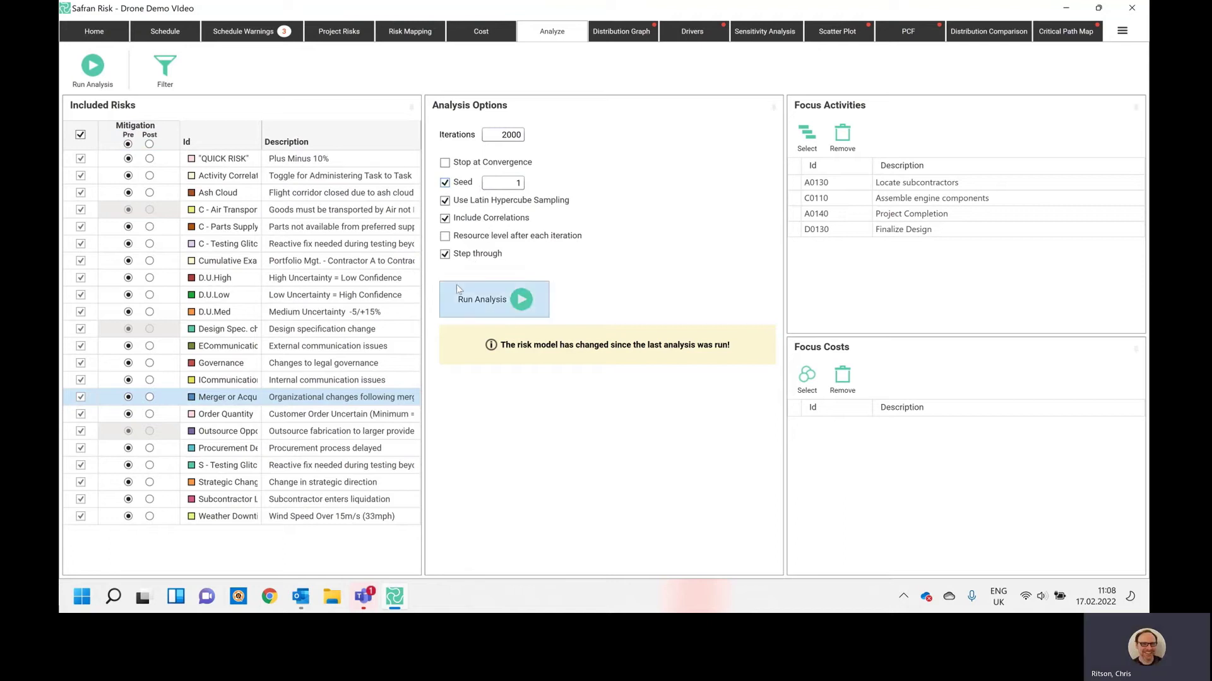
- Run the analysis, stepping through the first several iterations on the schedule before completing all 2000
click(471, 309)
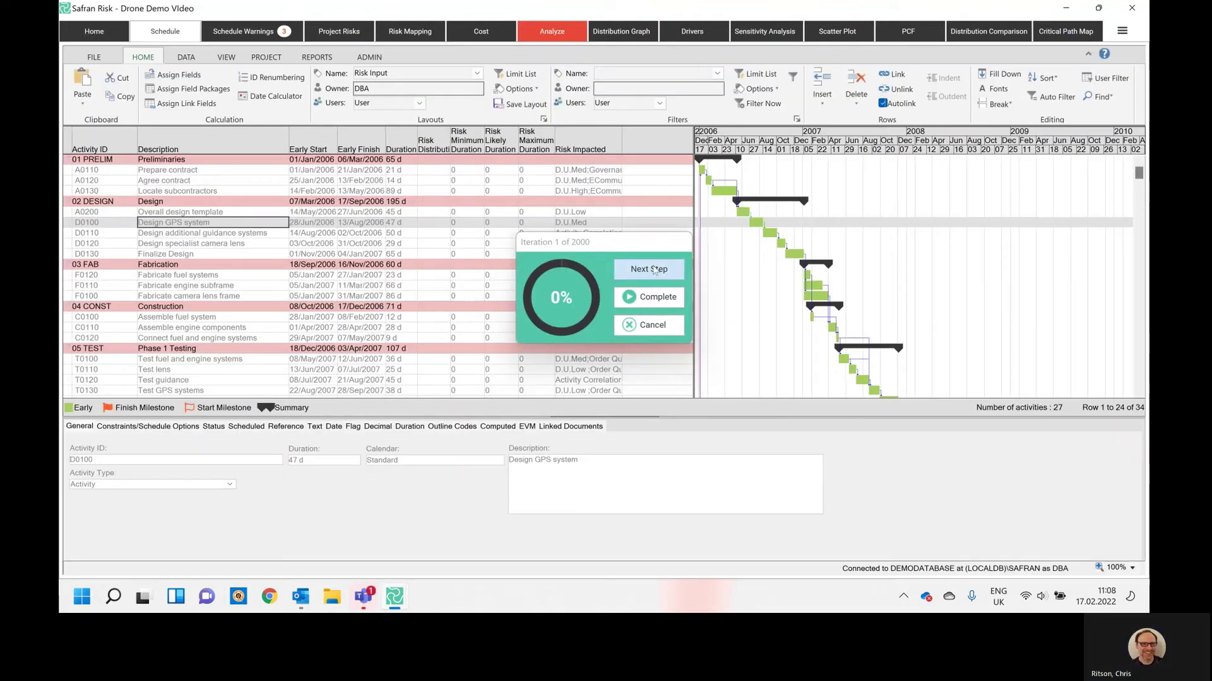
click(658, 270)
click(660, 270)
click(660, 270)
click(660, 270)
click(660, 270)
click(660, 270)
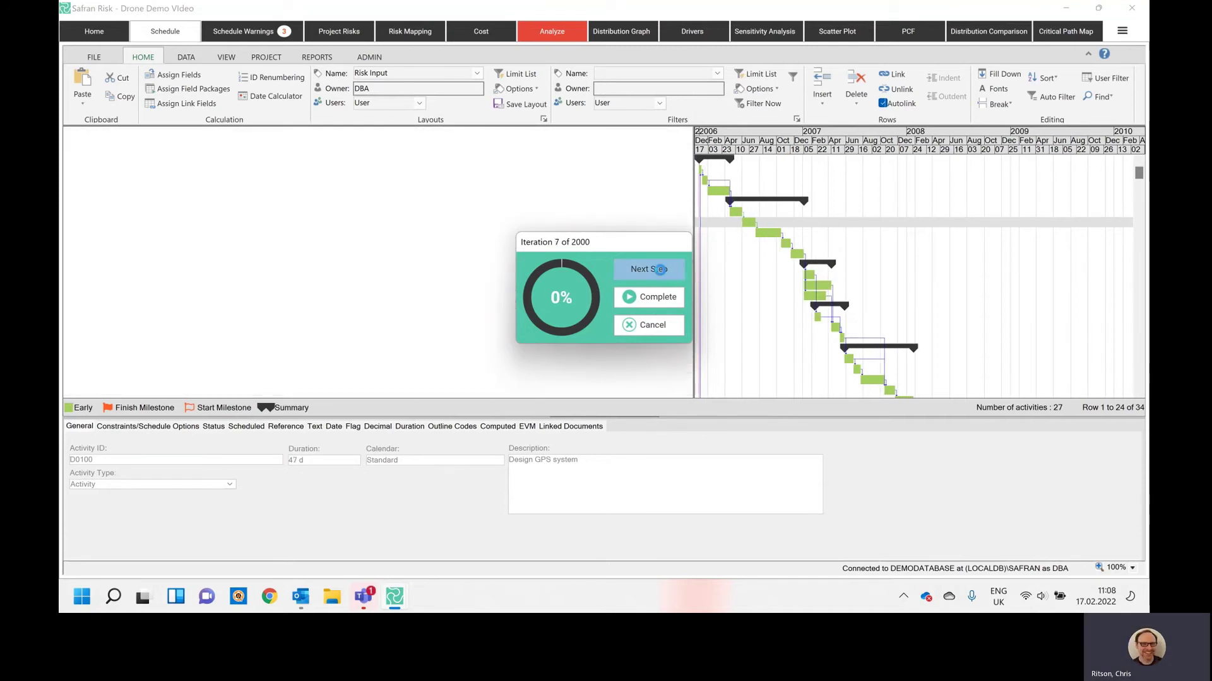
click(660, 270)
click(660, 270)
click(660, 270)
click(670, 300)
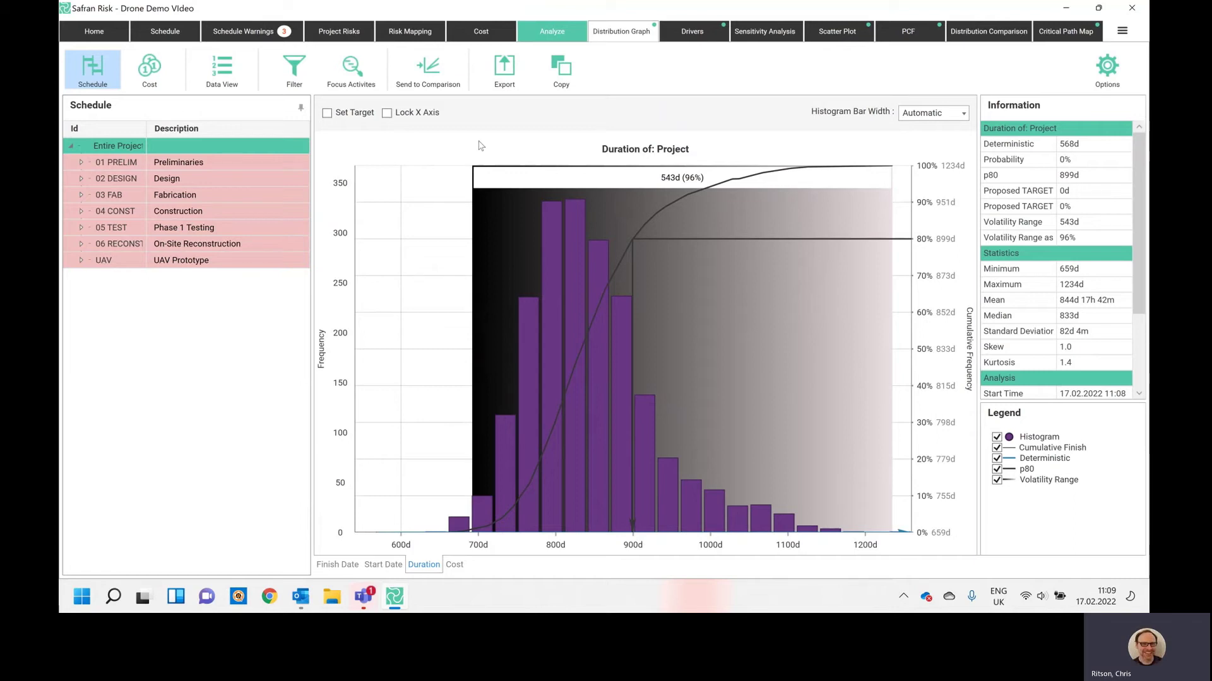
- Send the project duration distribution to the comparison, and run the analysis with all included risks set to post-mitigation
click(451, 74)
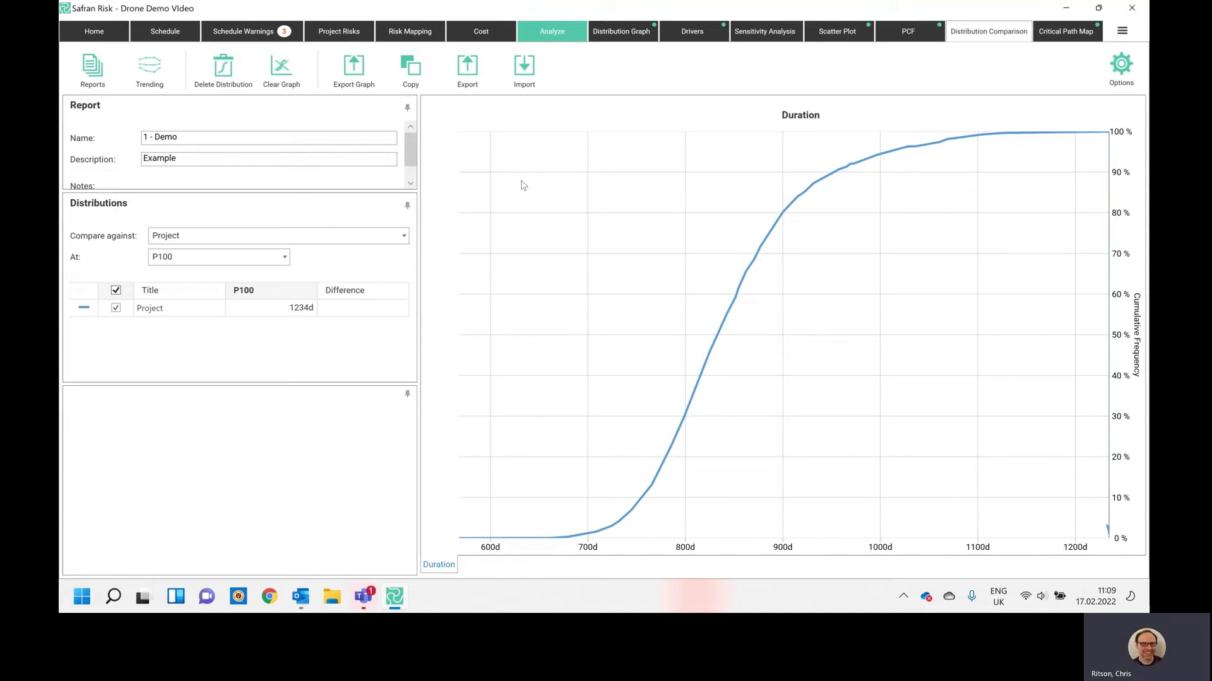
click(542, 31)
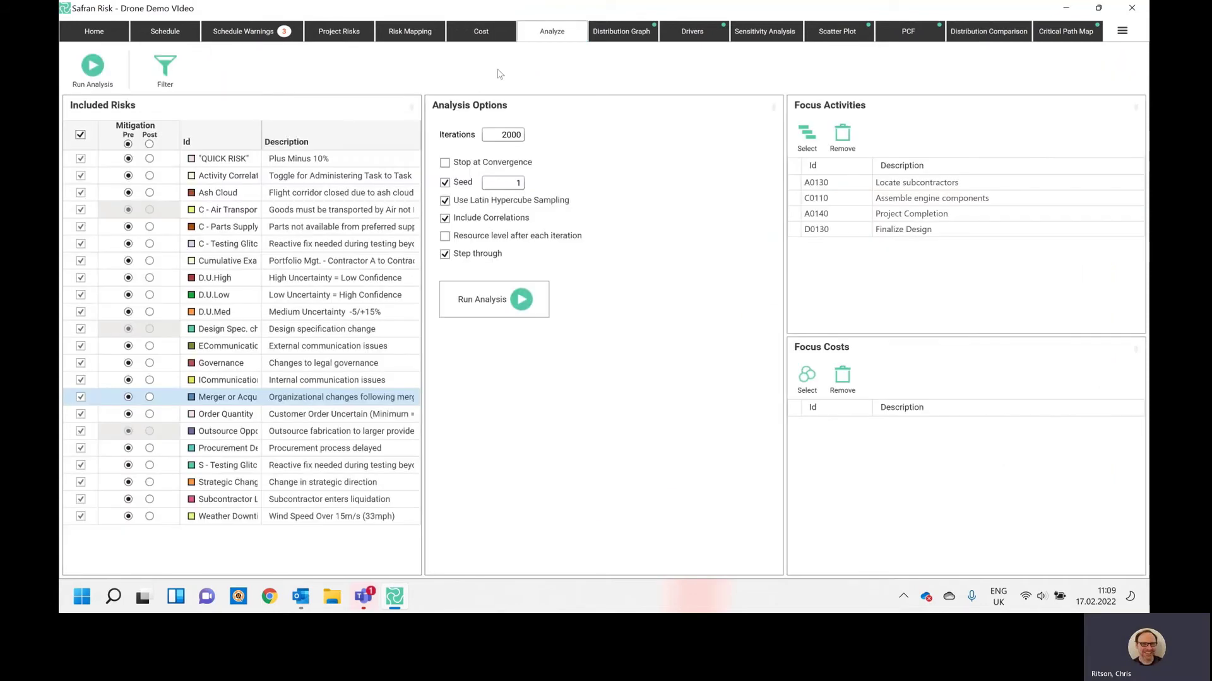
click(149, 143)
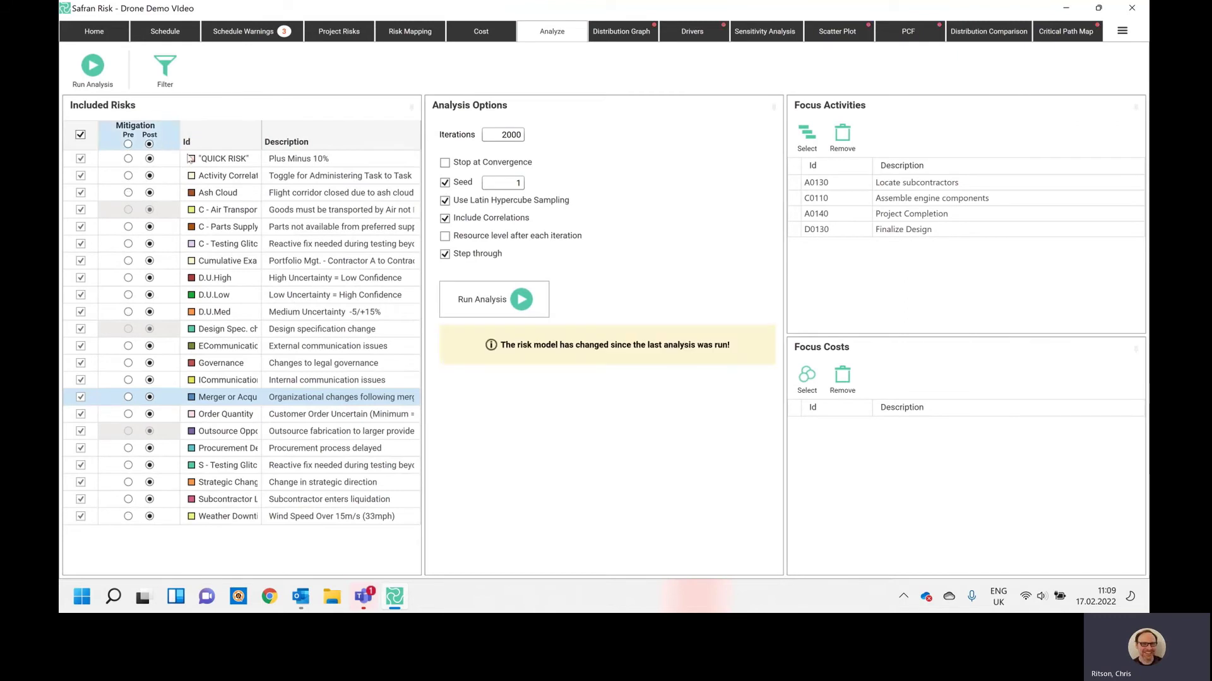
click(492, 299)
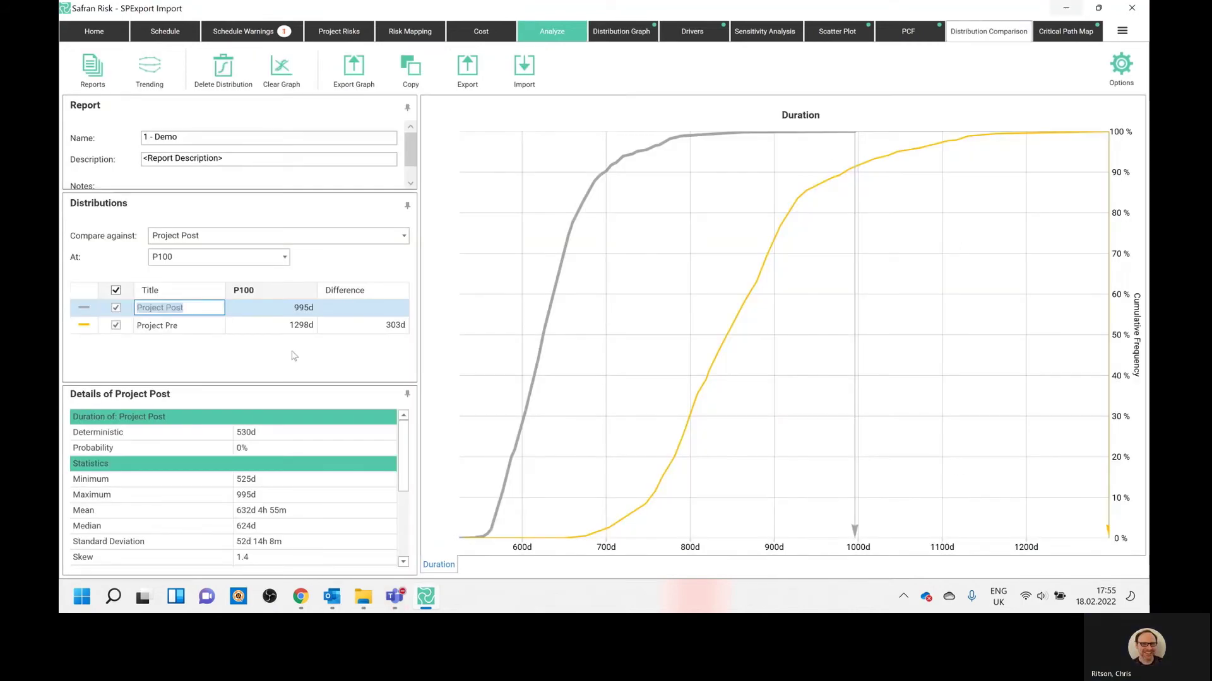
- Compare the Project Post and Project Pre duration distributions at P80, highlighting each curve in turn
click(284, 257)
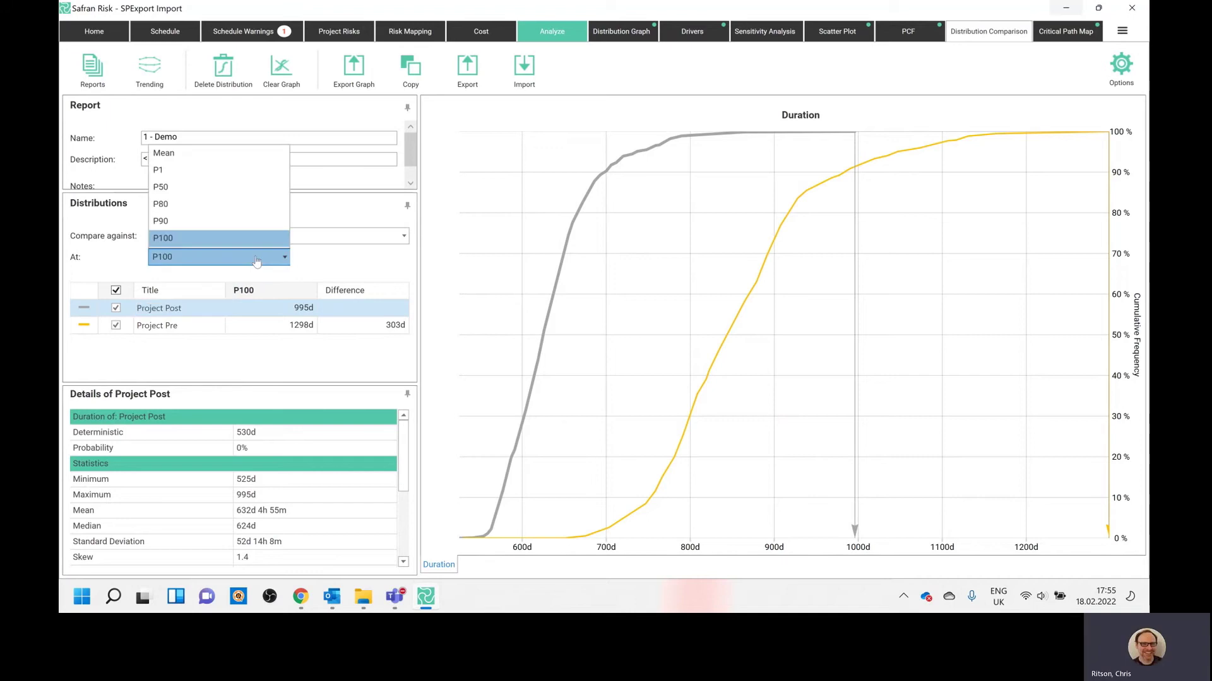
click(193, 222)
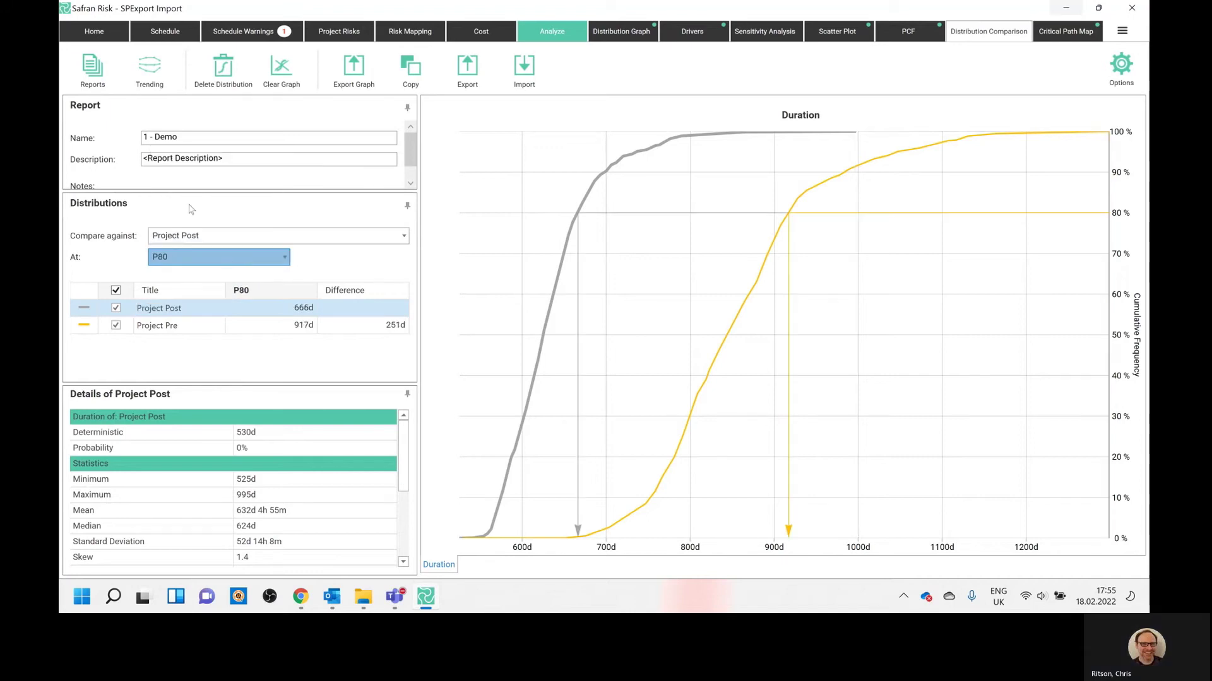
click(346, 325)
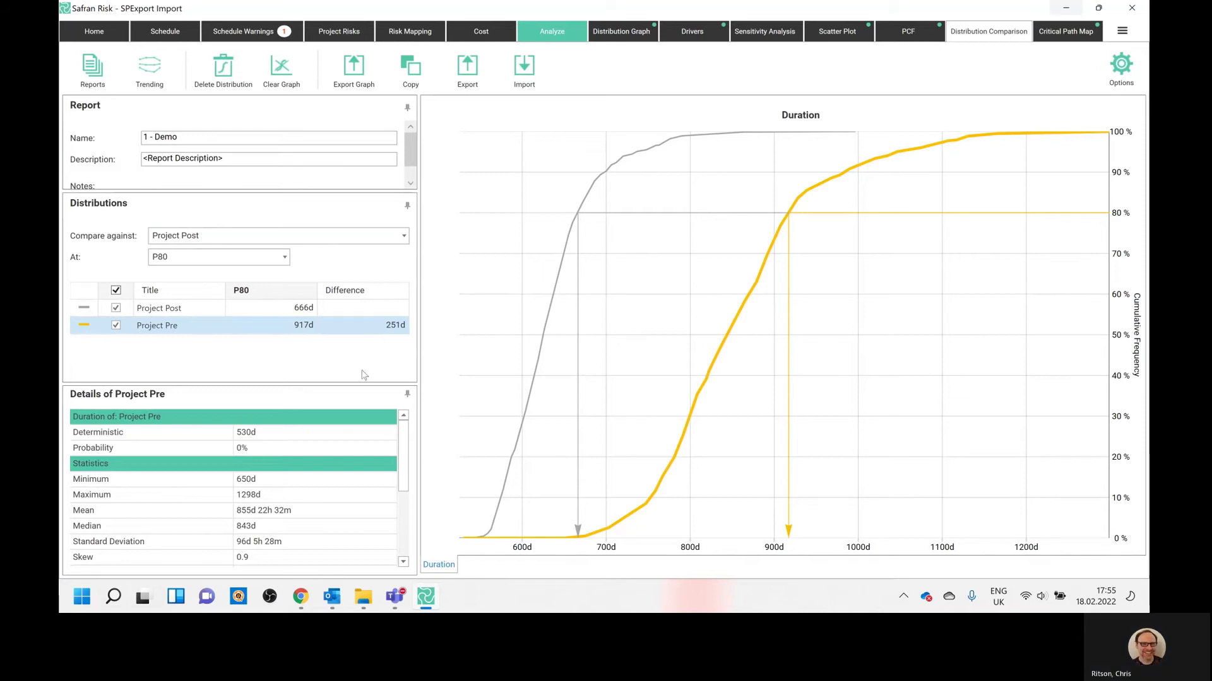
key(Up)
key(Down)
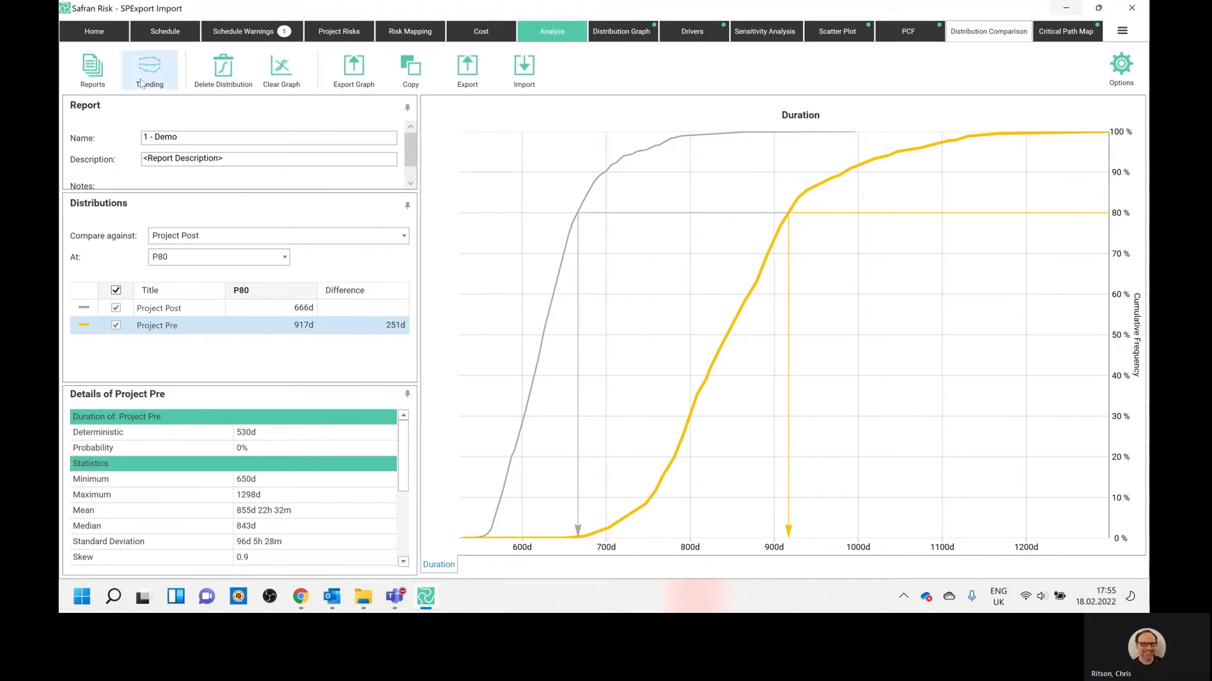
- Open the report "2 - Duration Uncertainty + Pre/Post Curve Comparison" and examine its EU, PRE and POST cost curves and its finish date curves
click(103, 77)
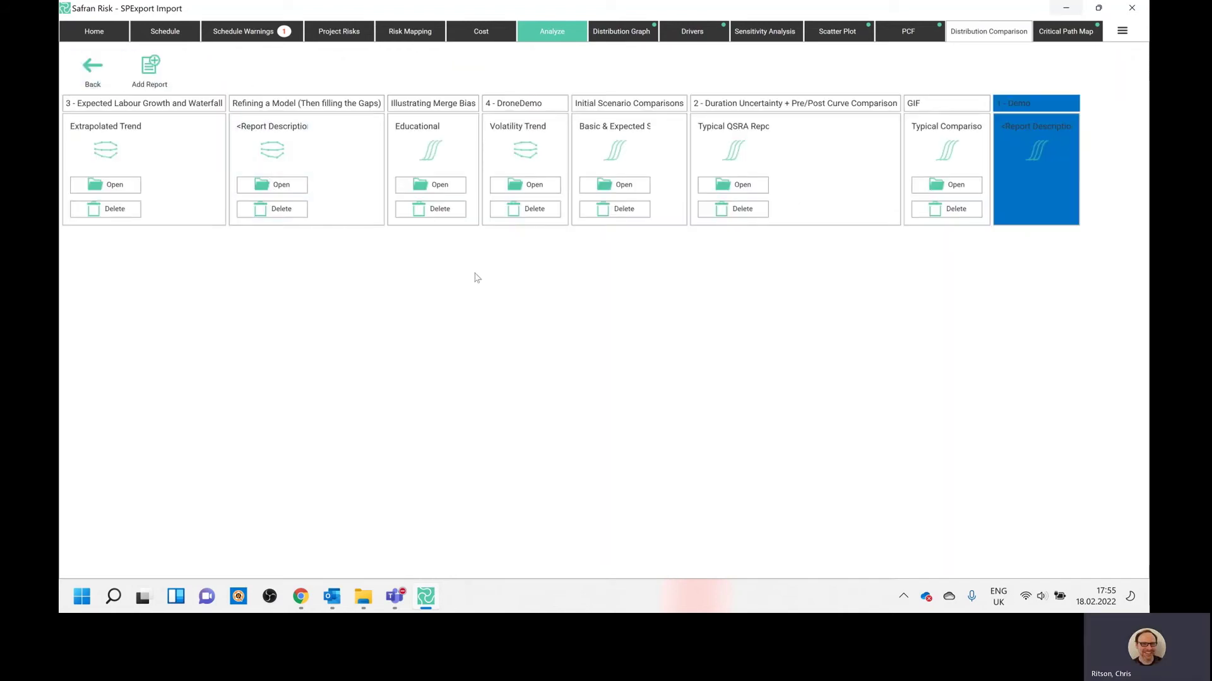
click(710, 188)
click(193, 308)
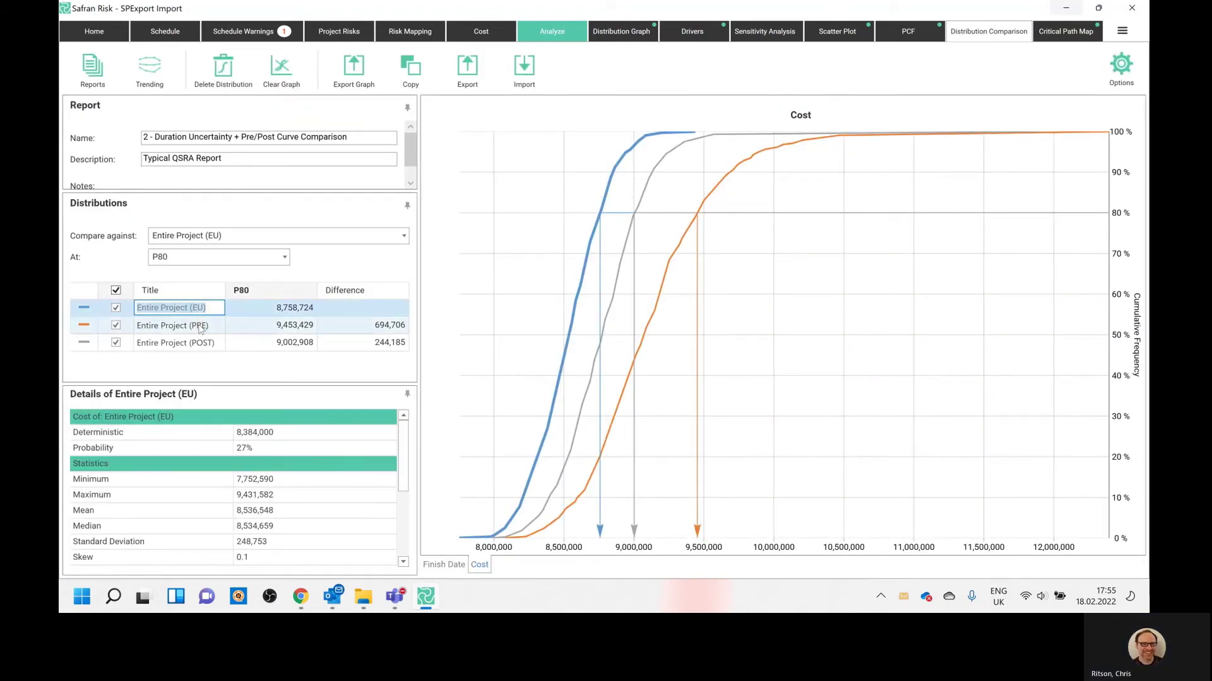
click(199, 329)
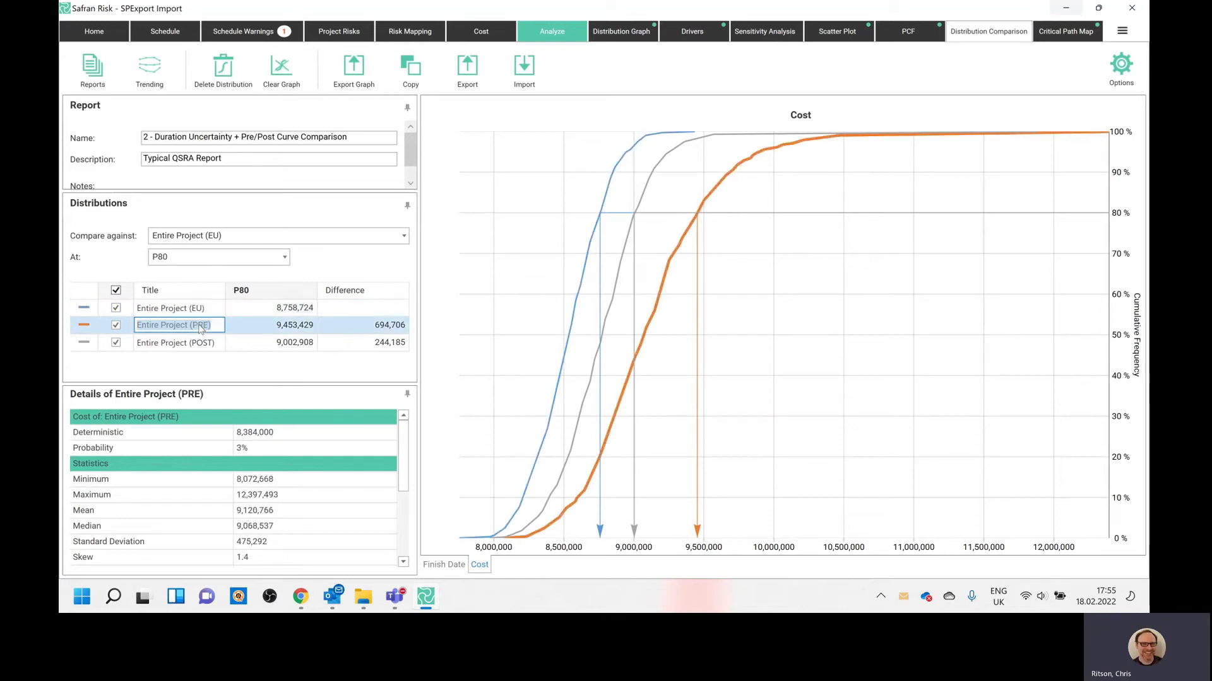
click(201, 345)
click(195, 328)
click(195, 342)
click(189, 308)
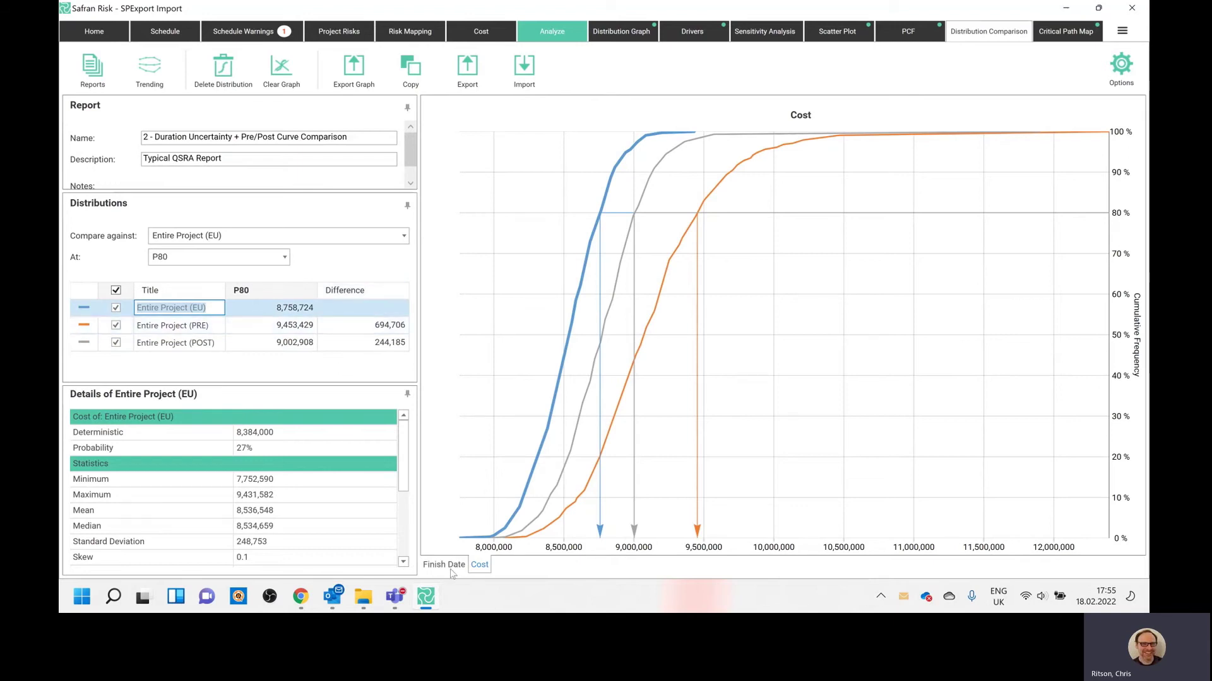
click(449, 566)
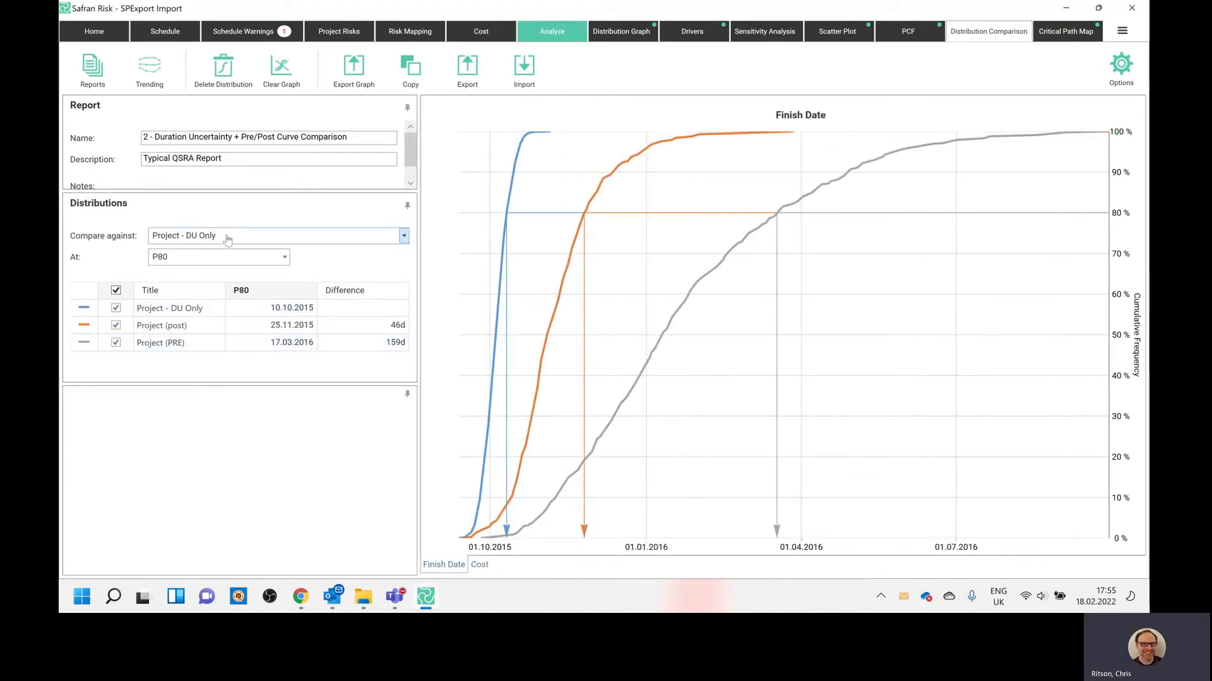
- Open the report "3 - Expected Labour Growth and Waterfall" and examine its cost trend and the model dates of its distributions
click(92, 68)
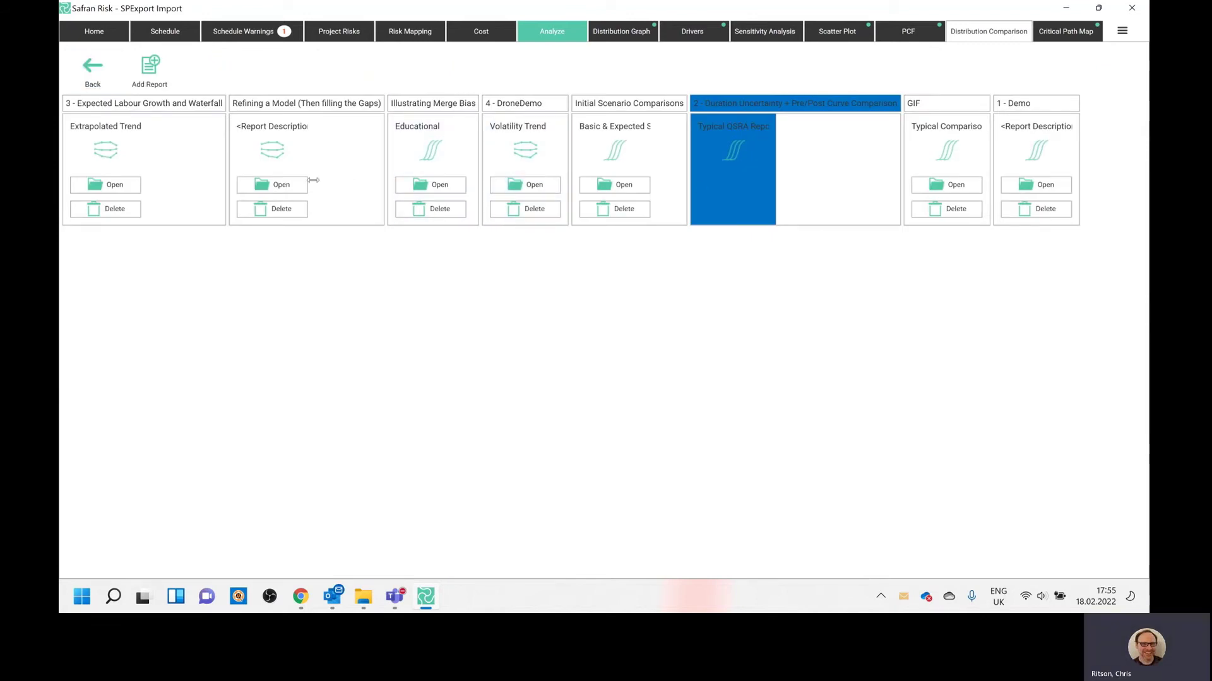
click(118, 187)
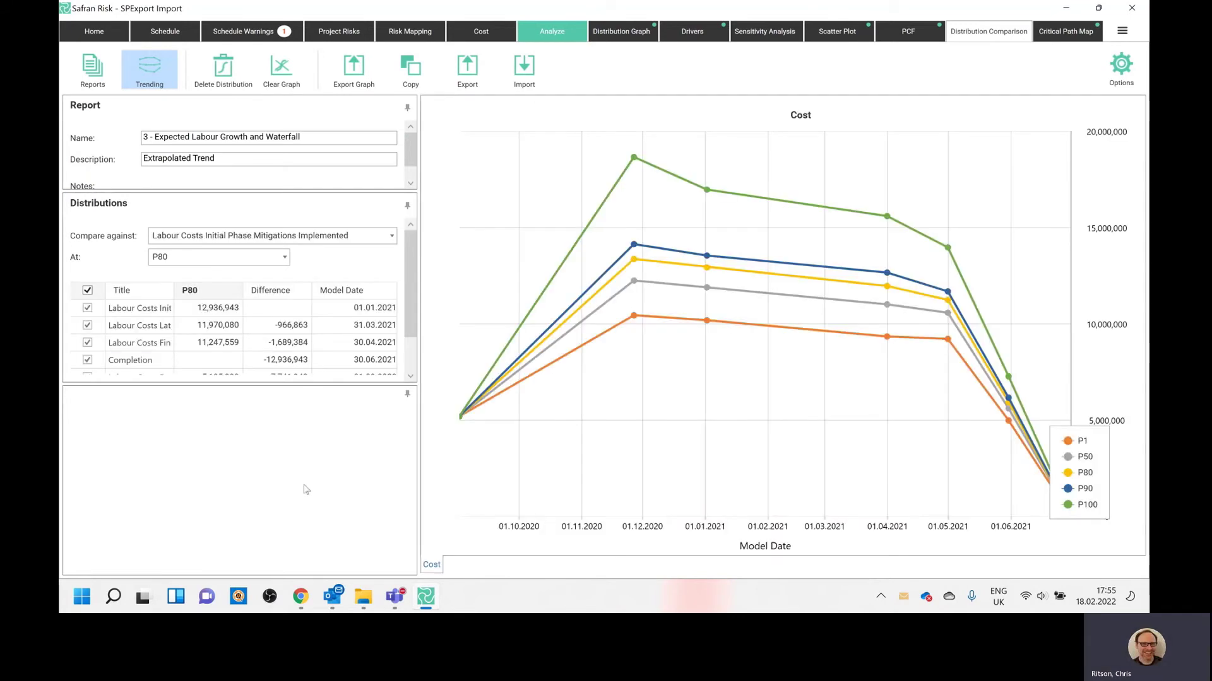
click(162, 70)
click(159, 80)
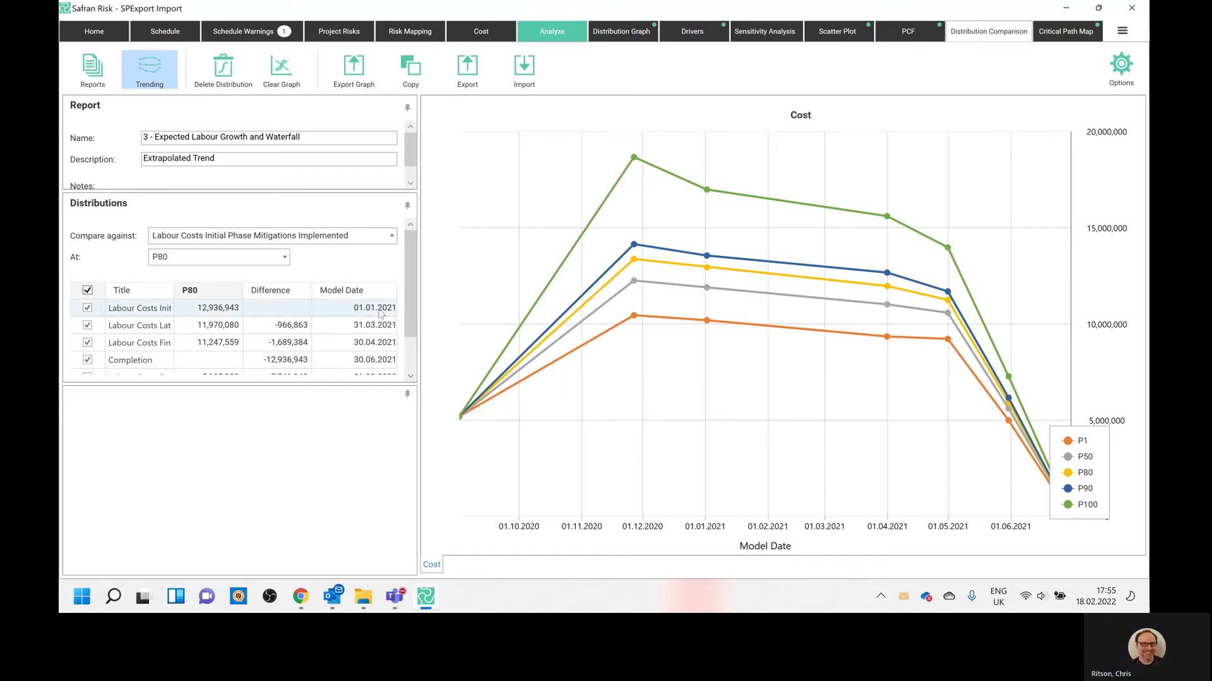
scroll(407, 291, down, 2)
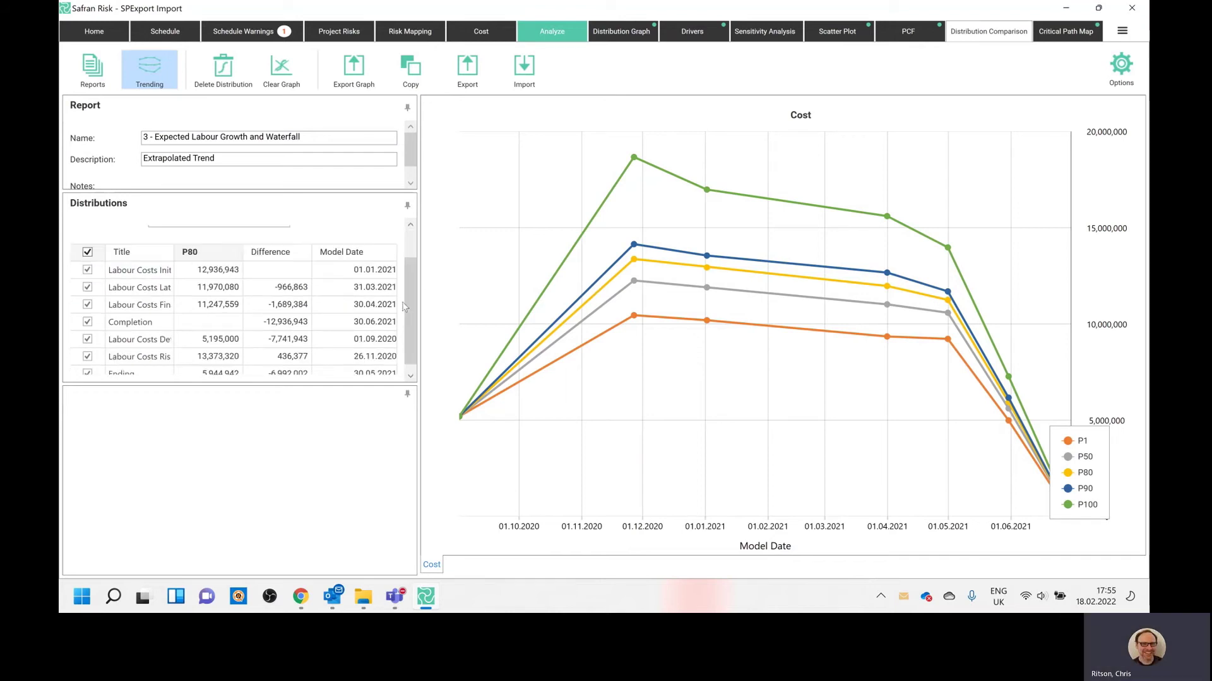
- Open the "4 - DroneDemo" volatility trend report and sort its distributions by model date
click(93, 69)
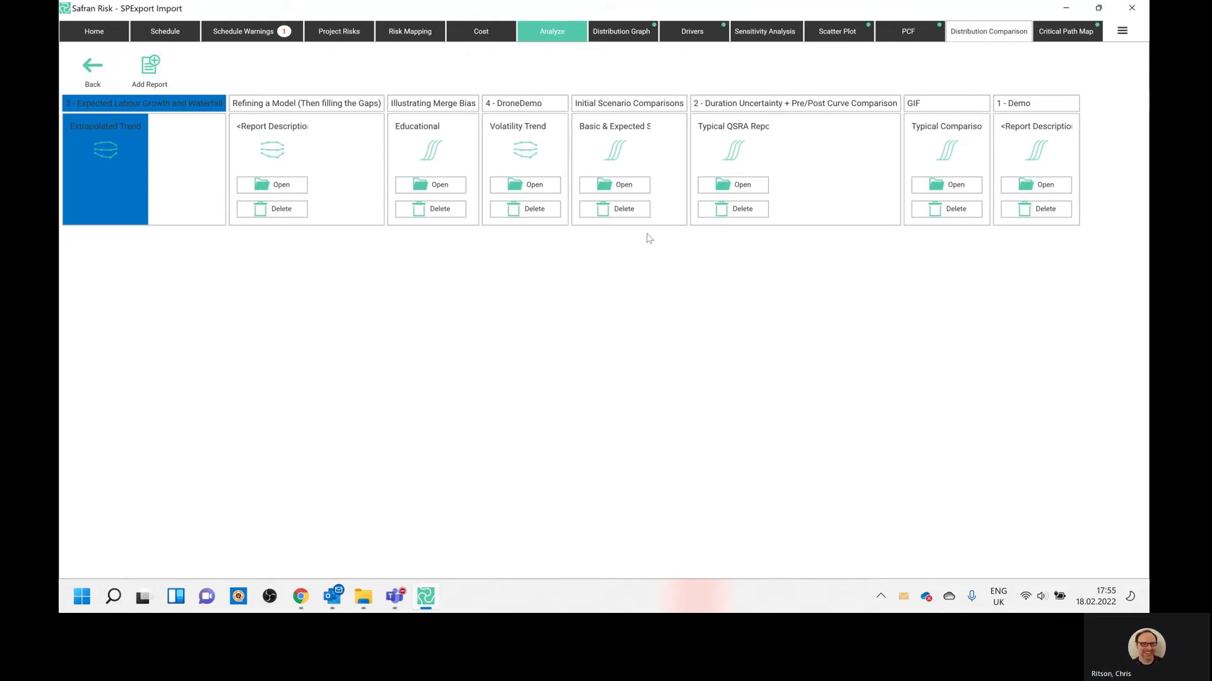
click(547, 192)
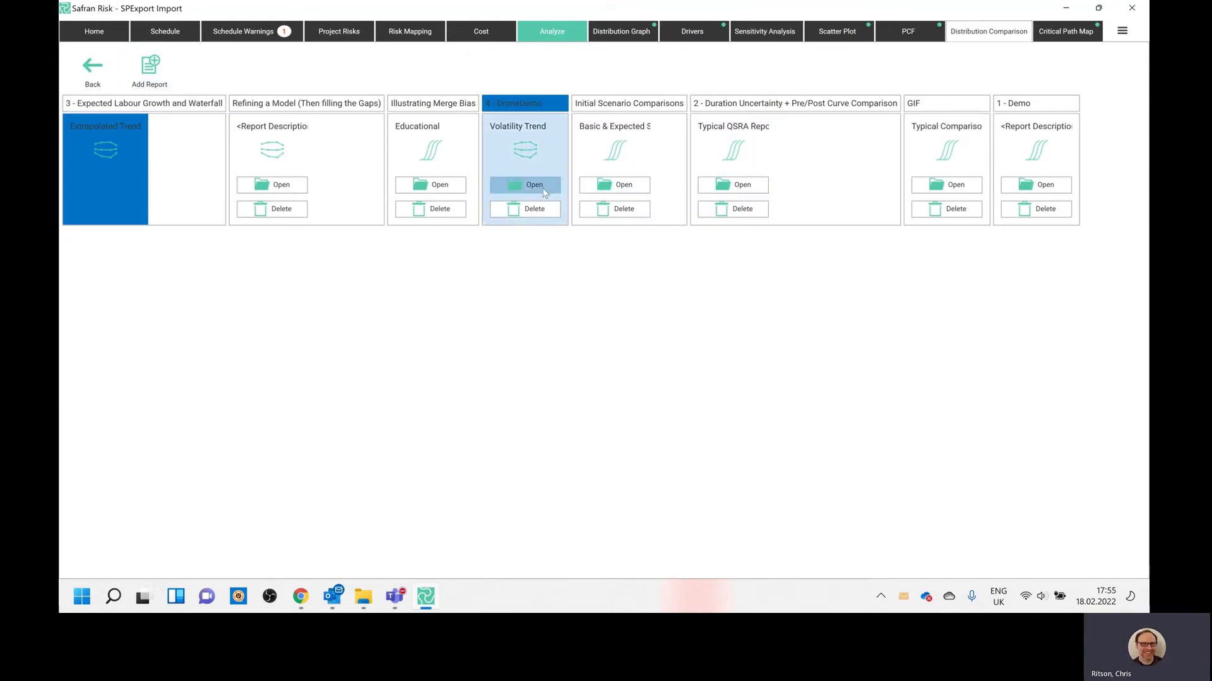
click(380, 265)
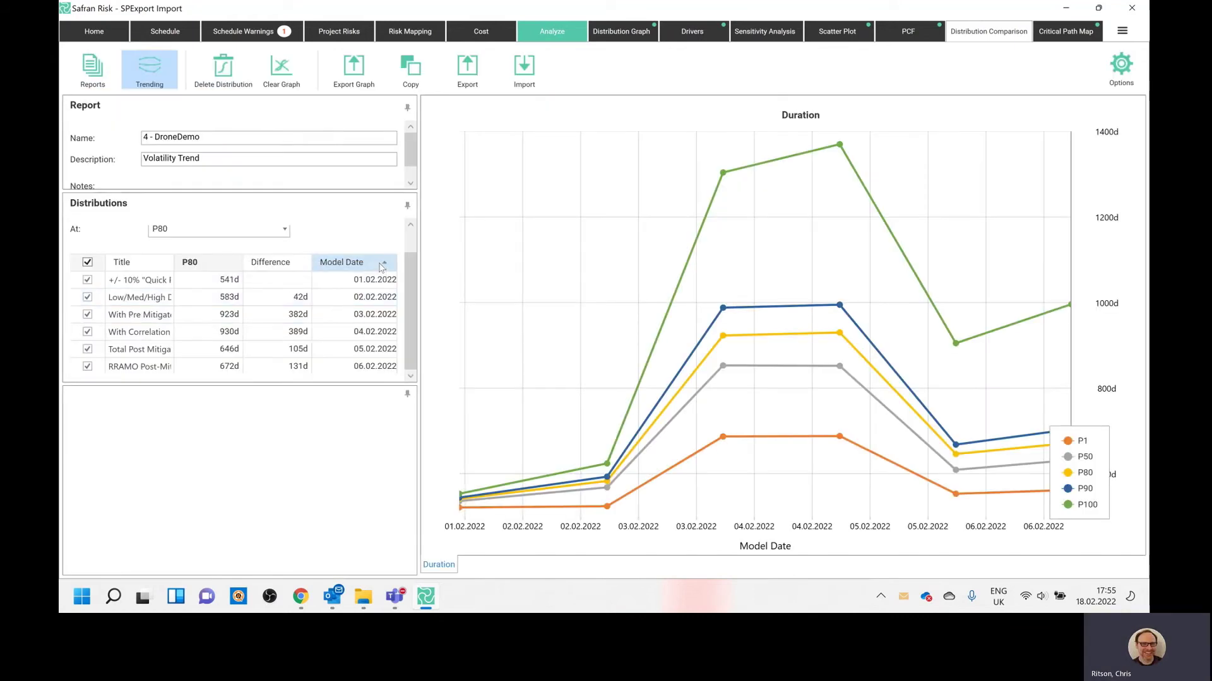
- Highlight the +/- 10% "Quick Risk" distribution and view the report as cumulative S-curves before returning to the trend chart
click(160, 284)
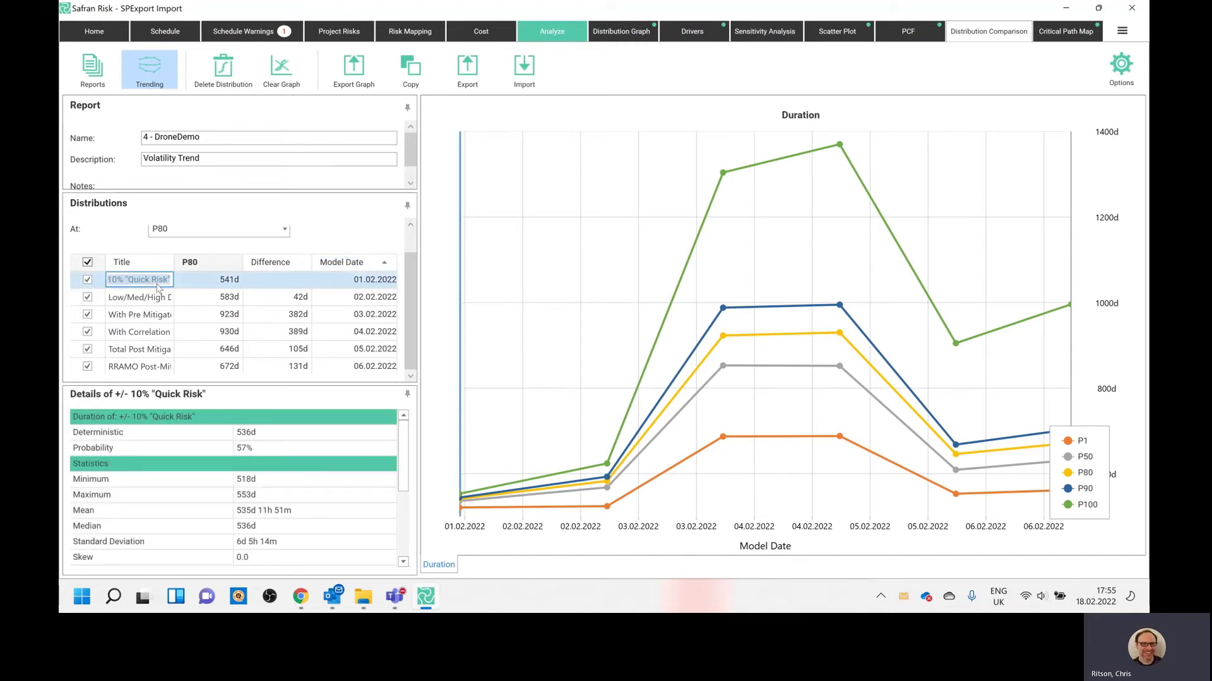
click(143, 63)
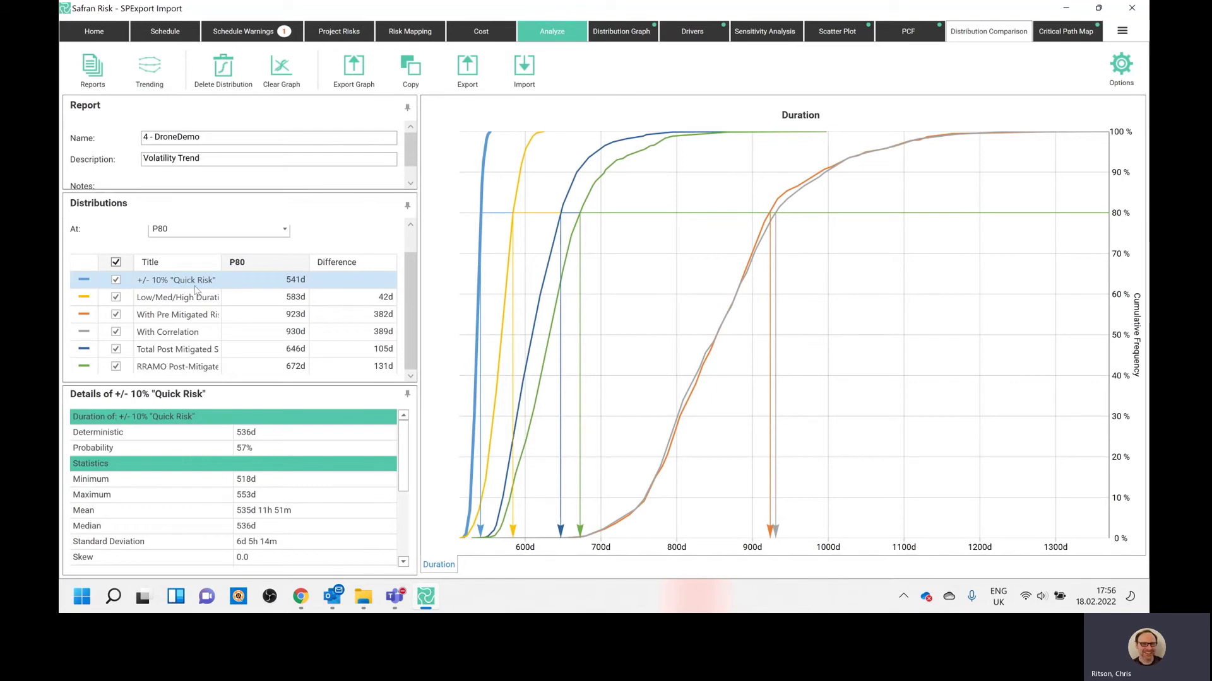
click(151, 85)
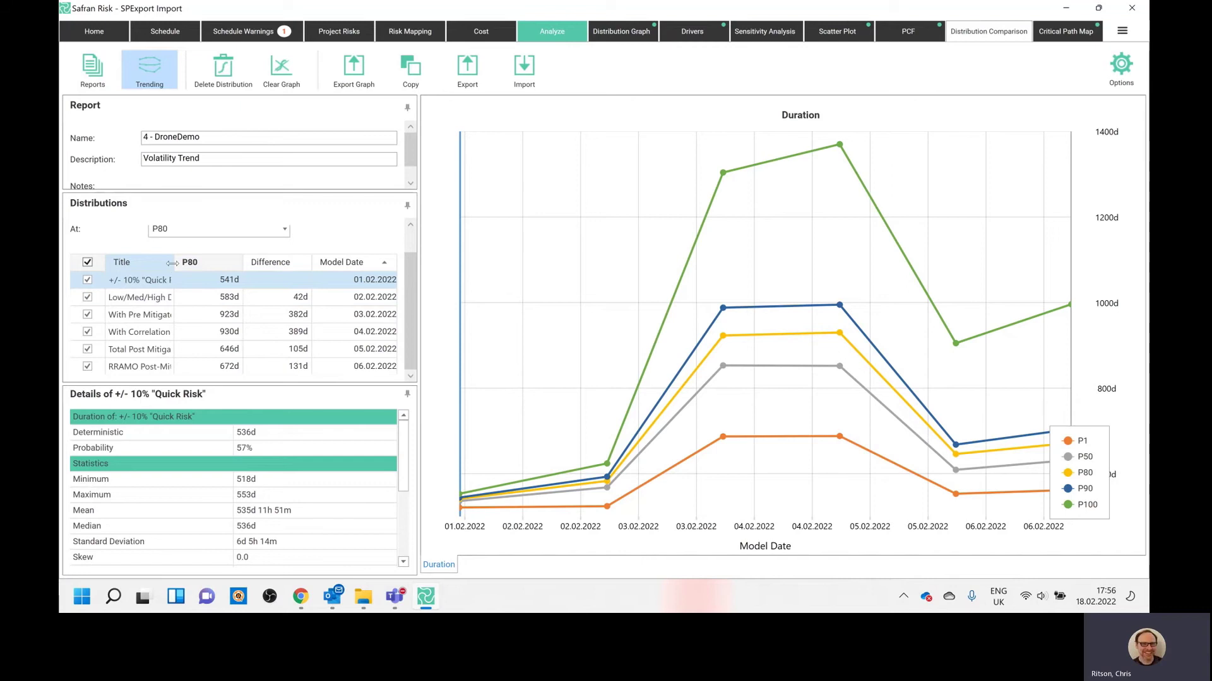
- Examine each distribution on the trend chart from Low/Med/High Duration Uncertainties to RRAMO Post-Mitigated, widening the title column to read the names
click(146, 297)
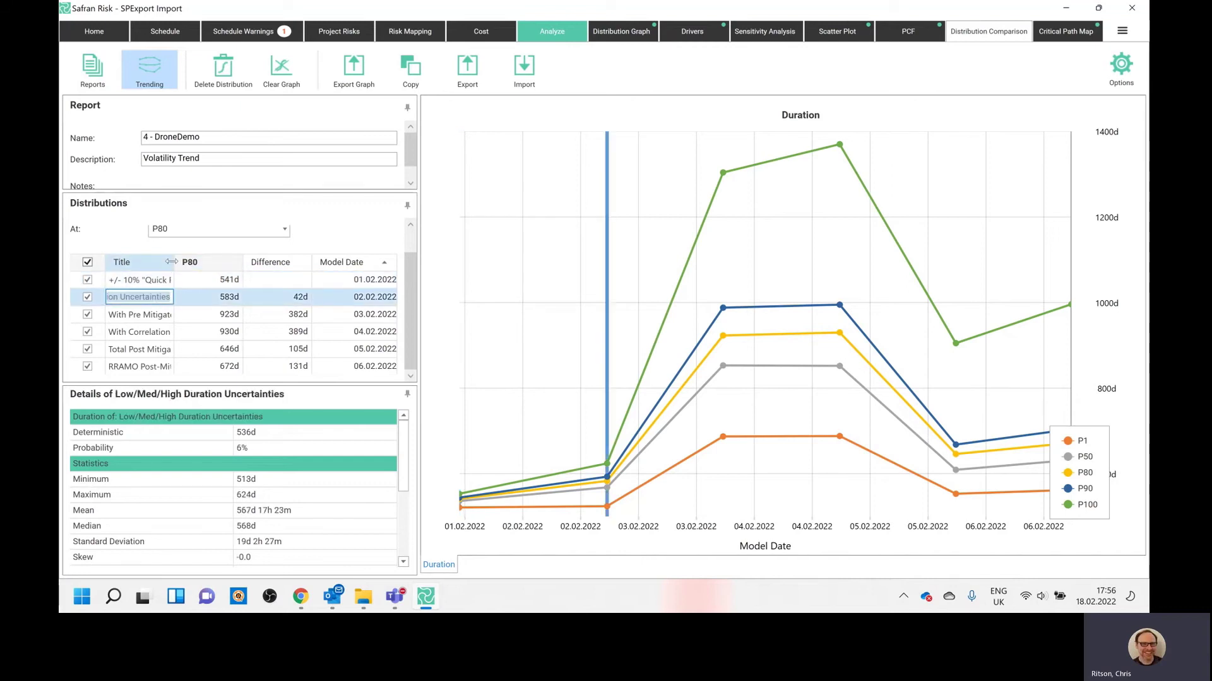
click(185, 313)
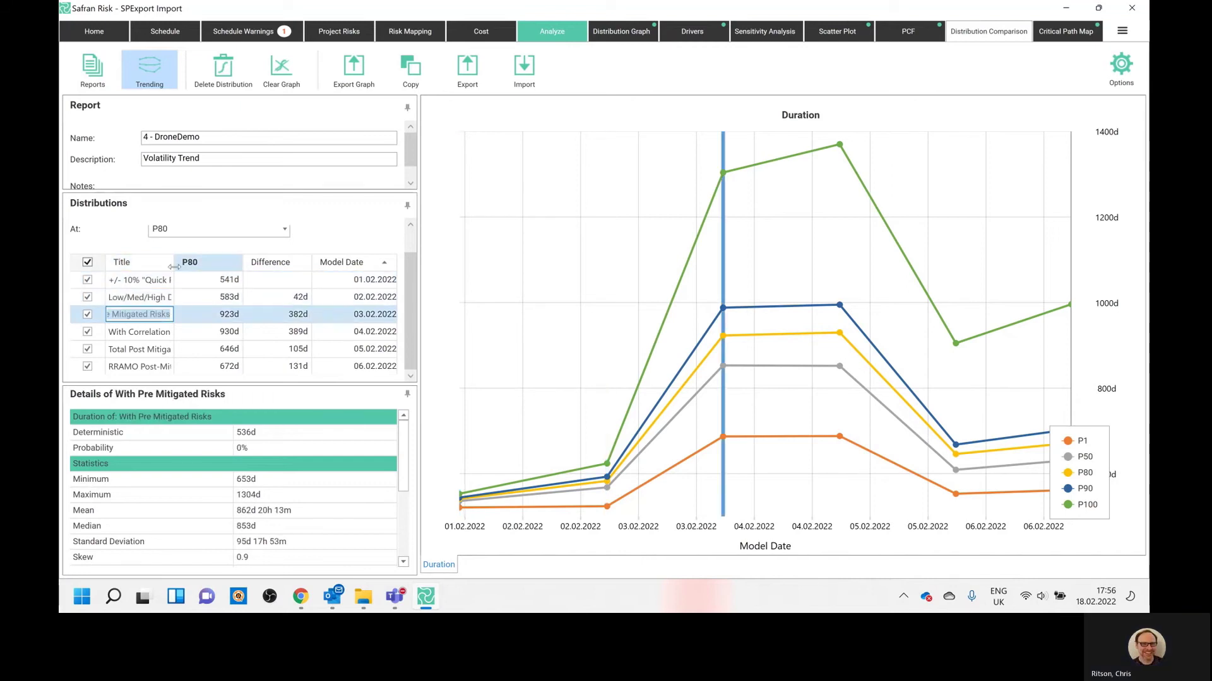
drag(174, 262, 212, 262)
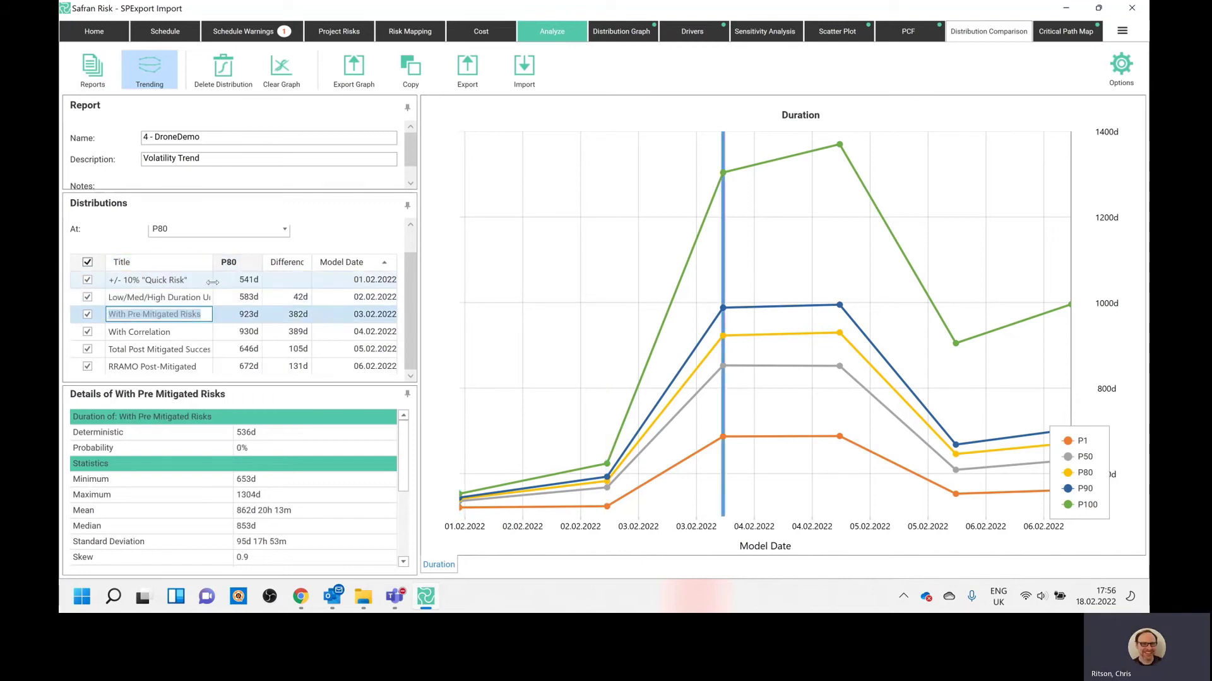
click(181, 332)
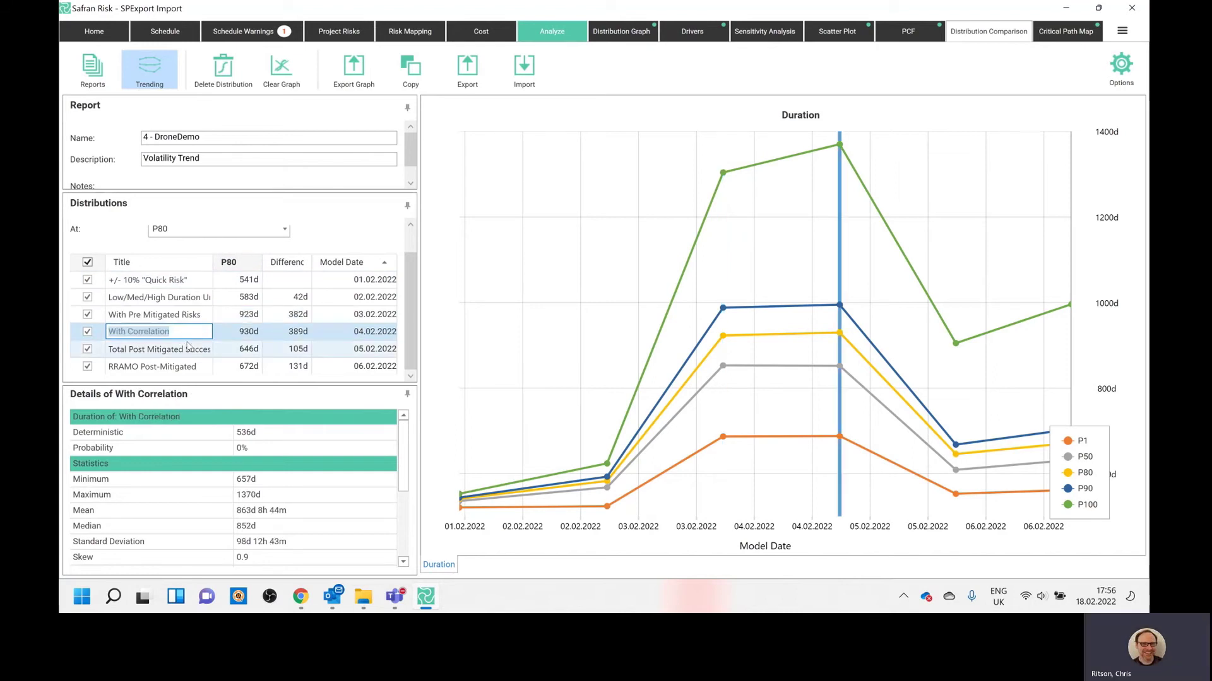
click(191, 350)
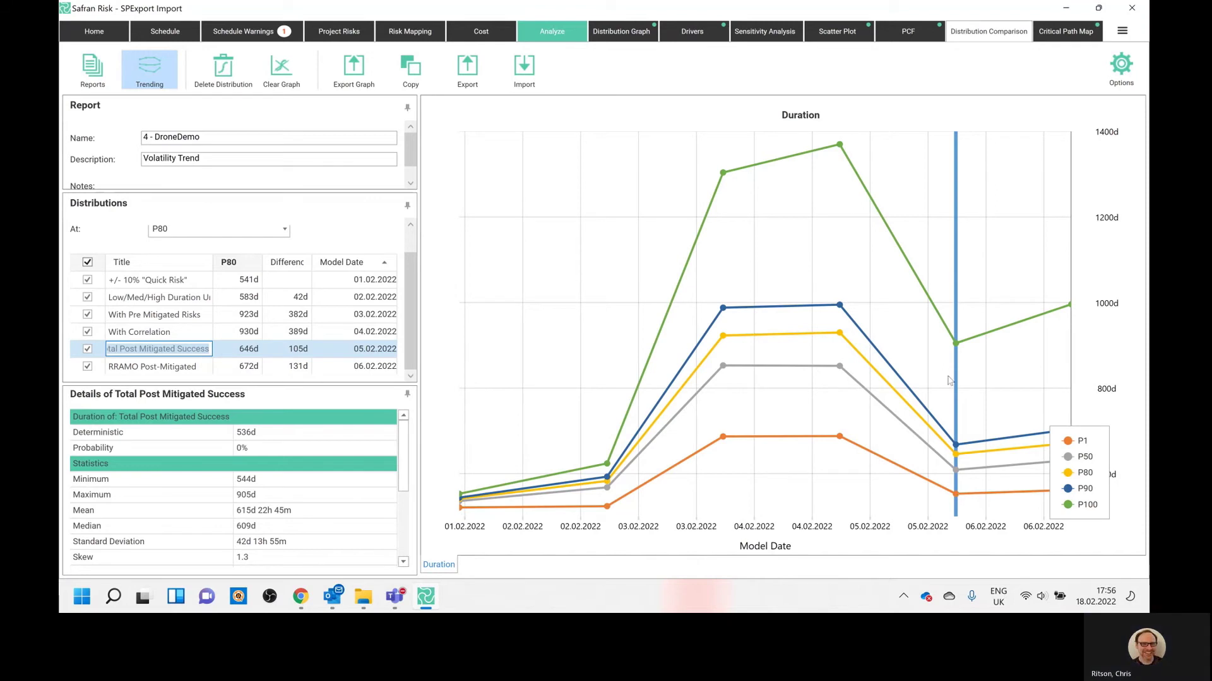
click(192, 367)
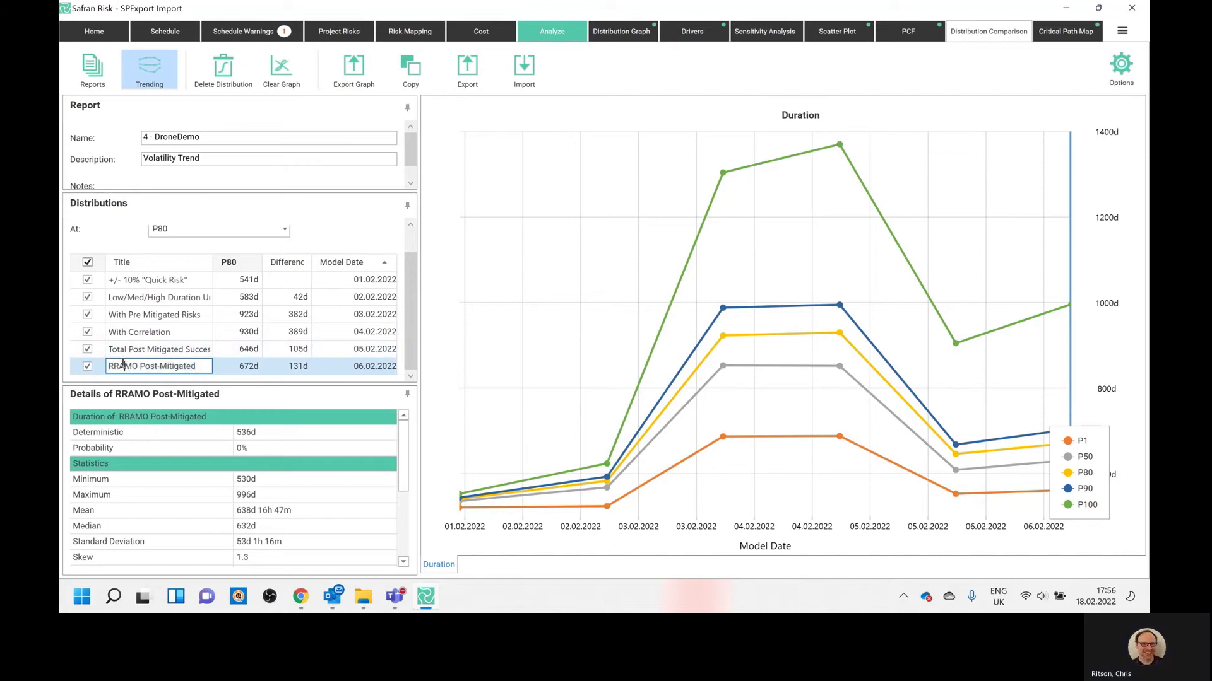
click(154, 366)
- Examine the risks driving the project's finish date in the drivers chart, including Order Quantity and Subcontractor Liquidation
click(691, 33)
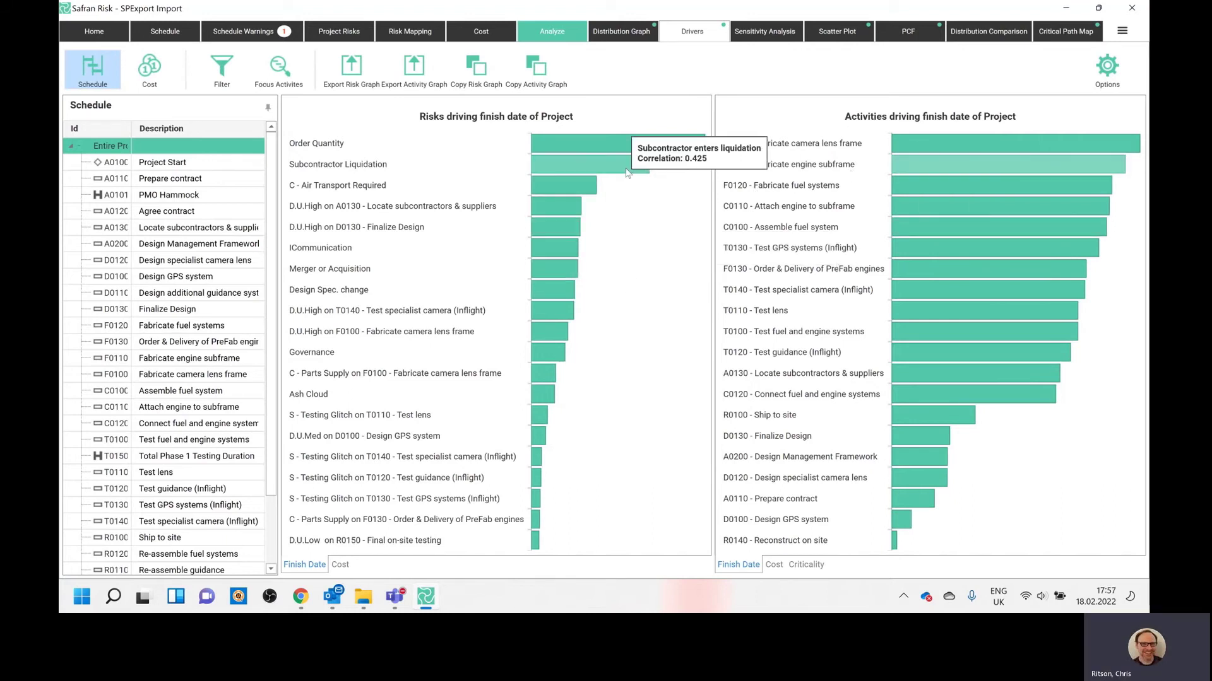
mouse_move(621, 150)
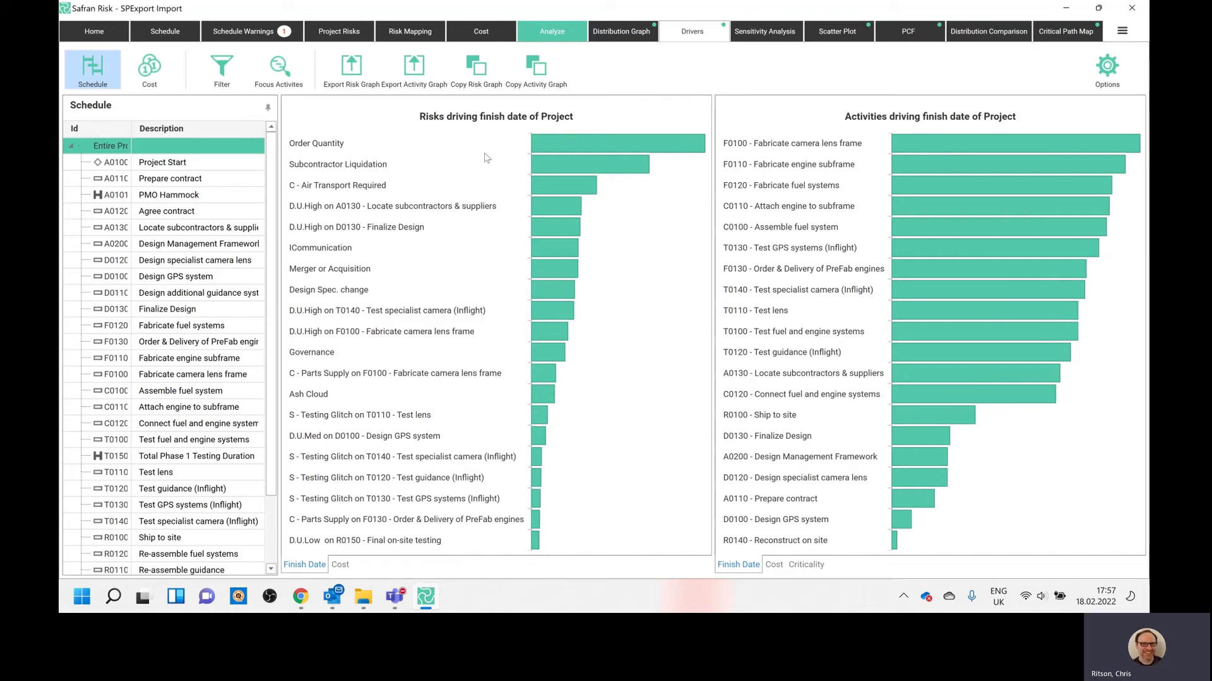
mouse_move(564, 148)
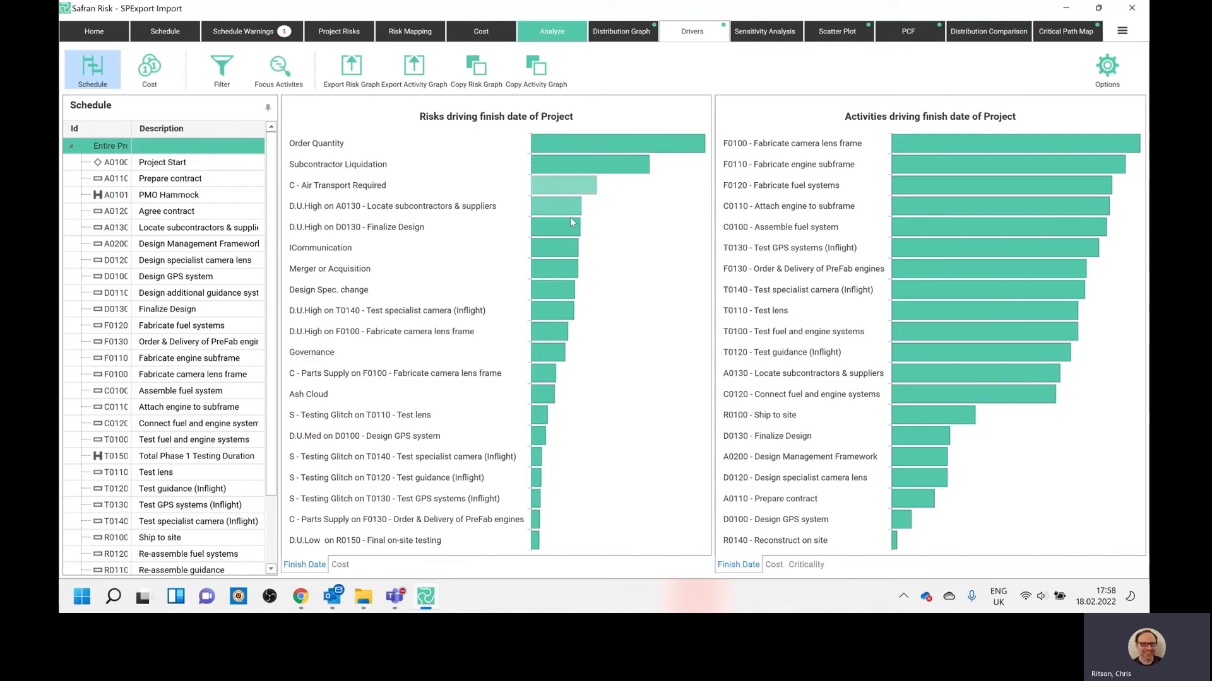
- Calculate the risk impacts for the sensitivity analysis and display the S-curves for their impact on project cost
click(773, 42)
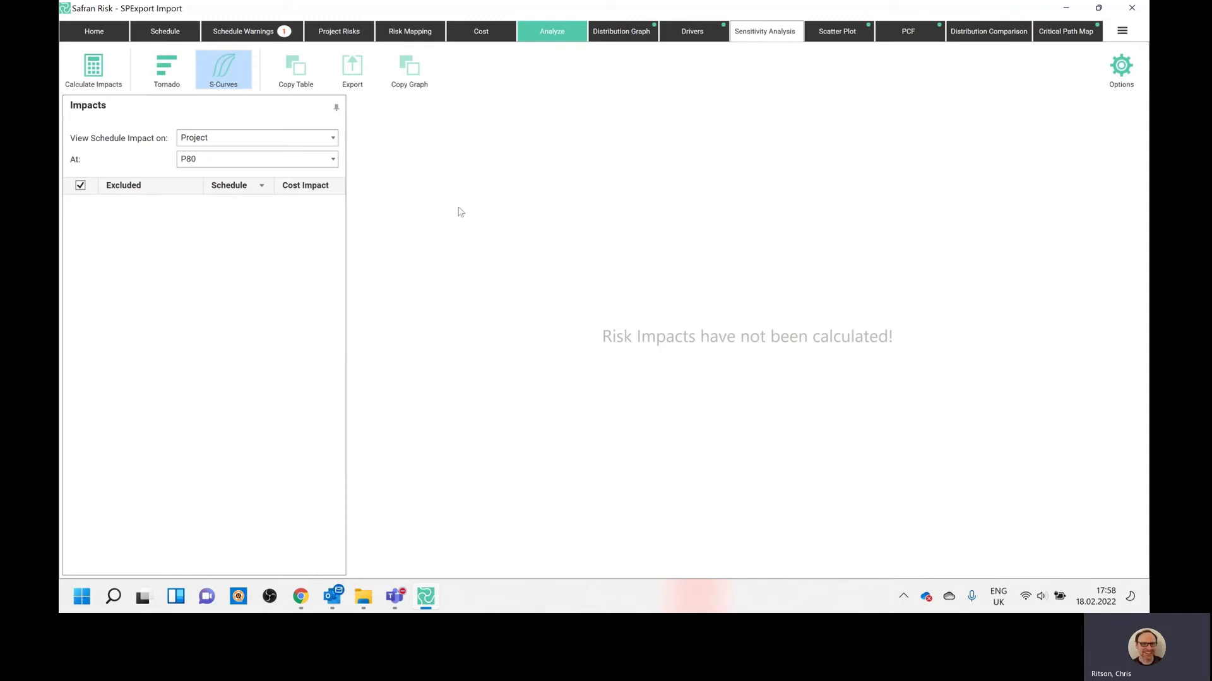
click(103, 67)
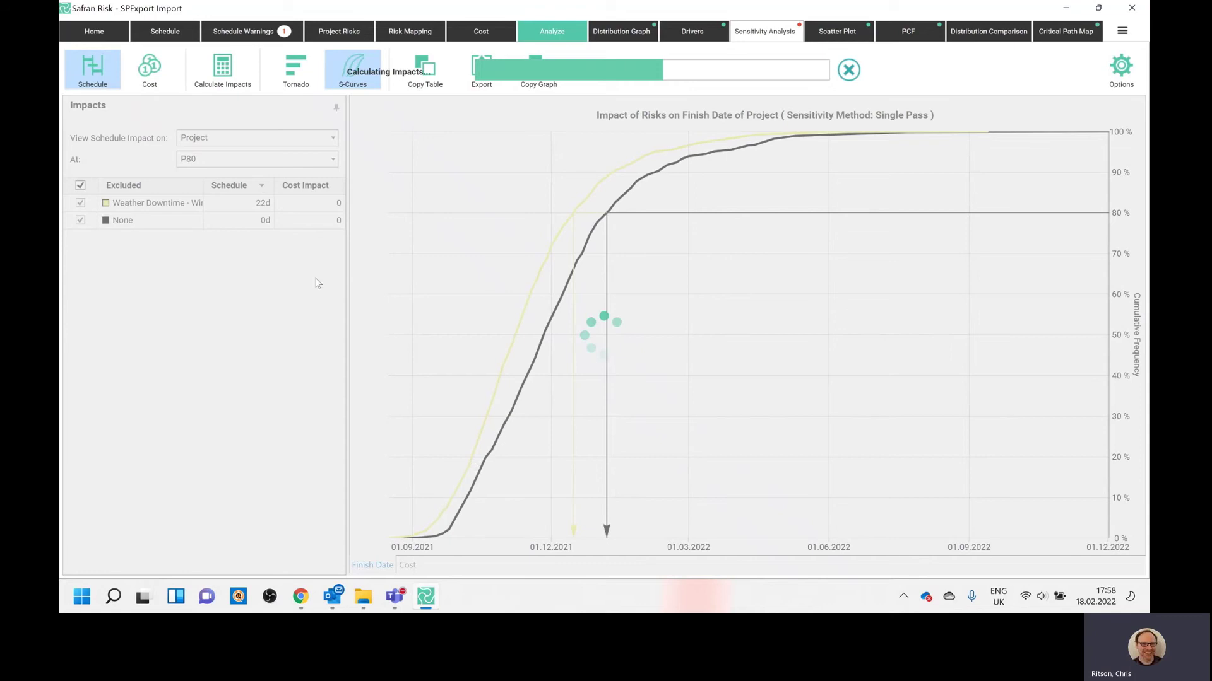
click(164, 68)
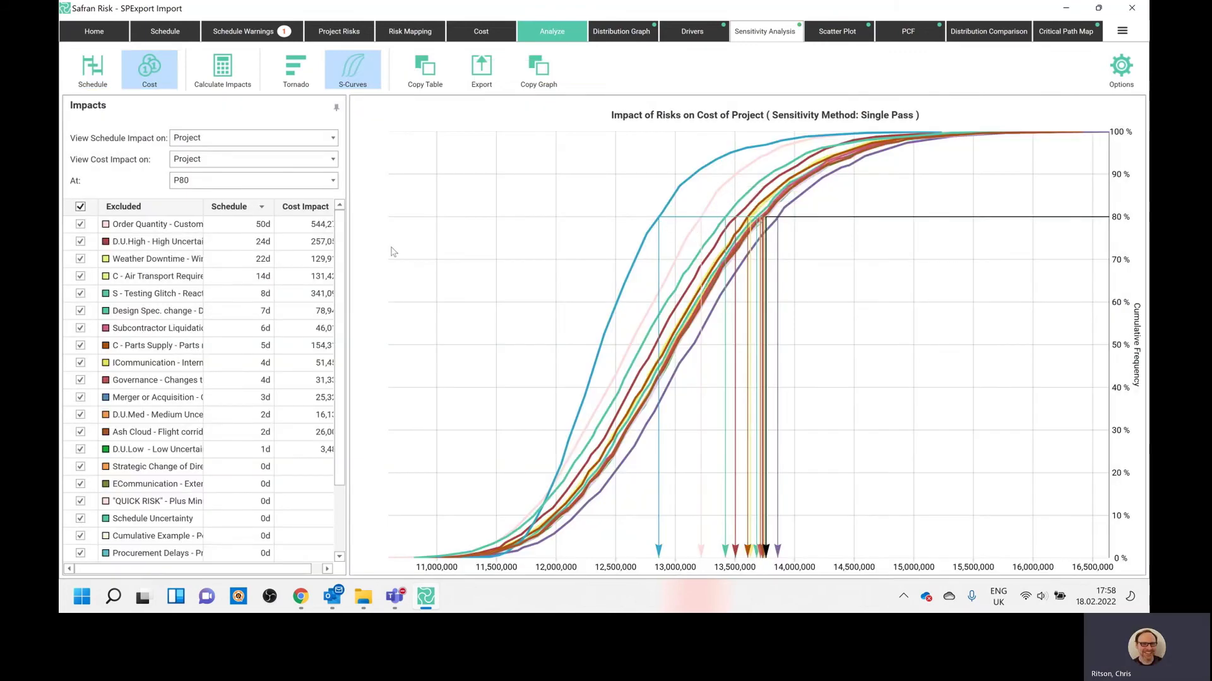
- Widen the Impacts table and examine the cost impacts of Order Quantity, D.U.High and Weather Downtime
drag(352, 255, 358, 252)
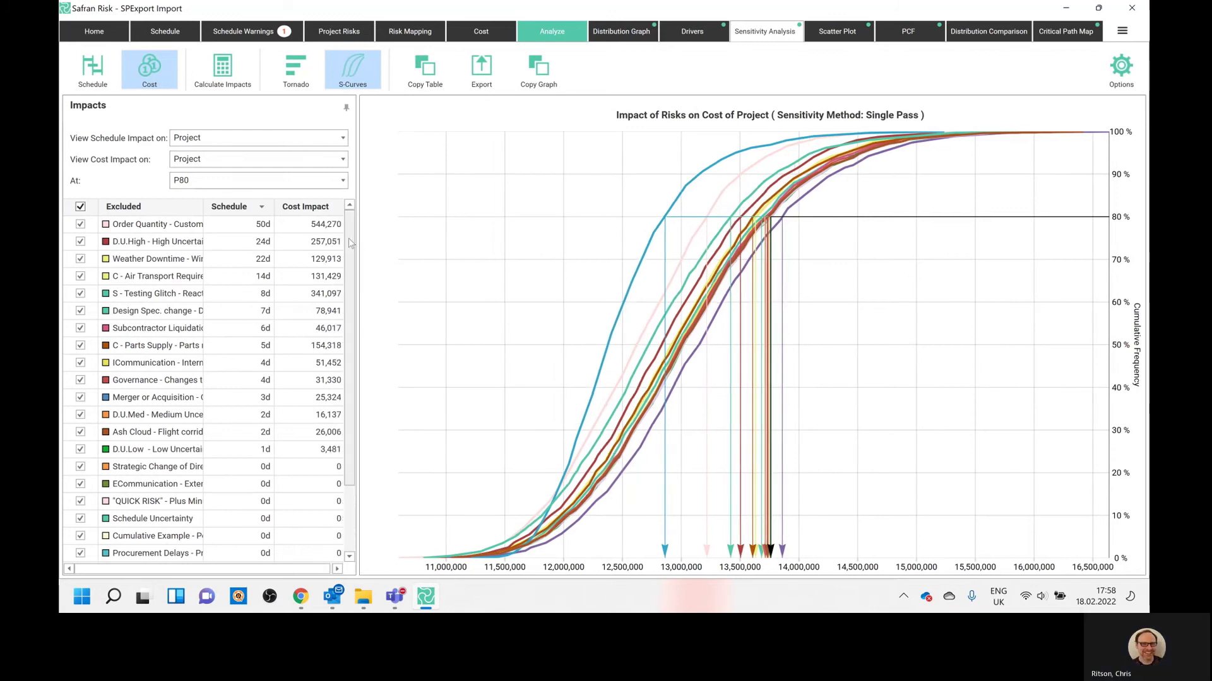
click(285, 224)
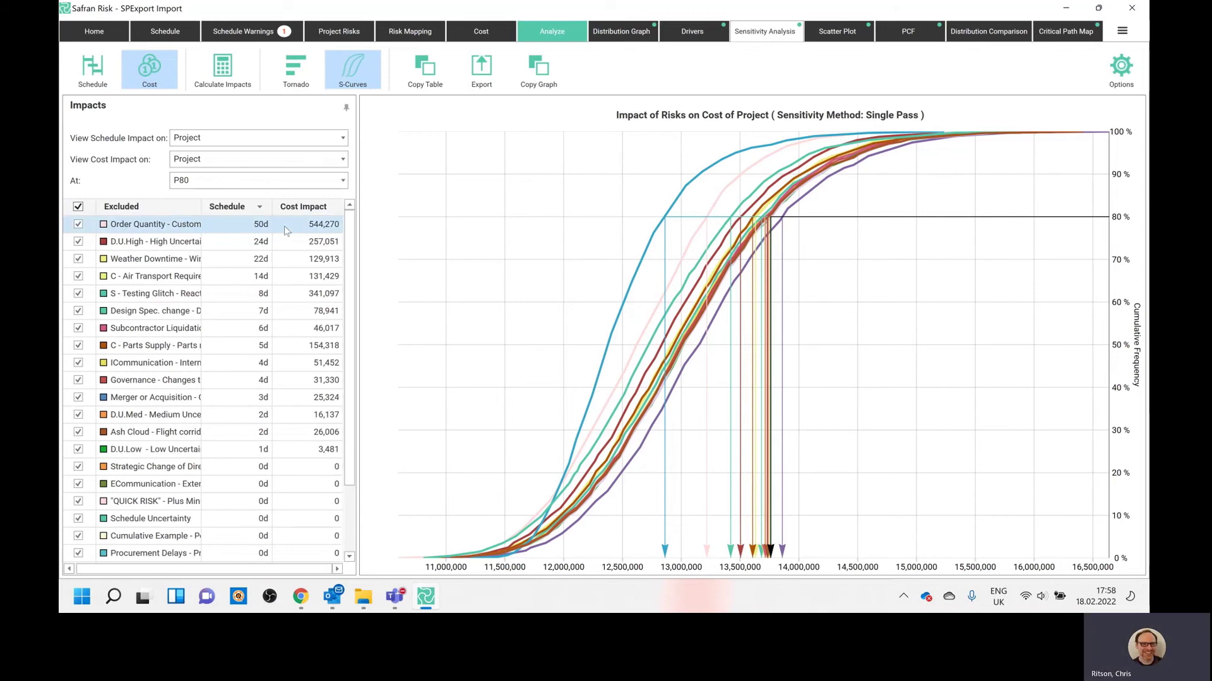
click(284, 243)
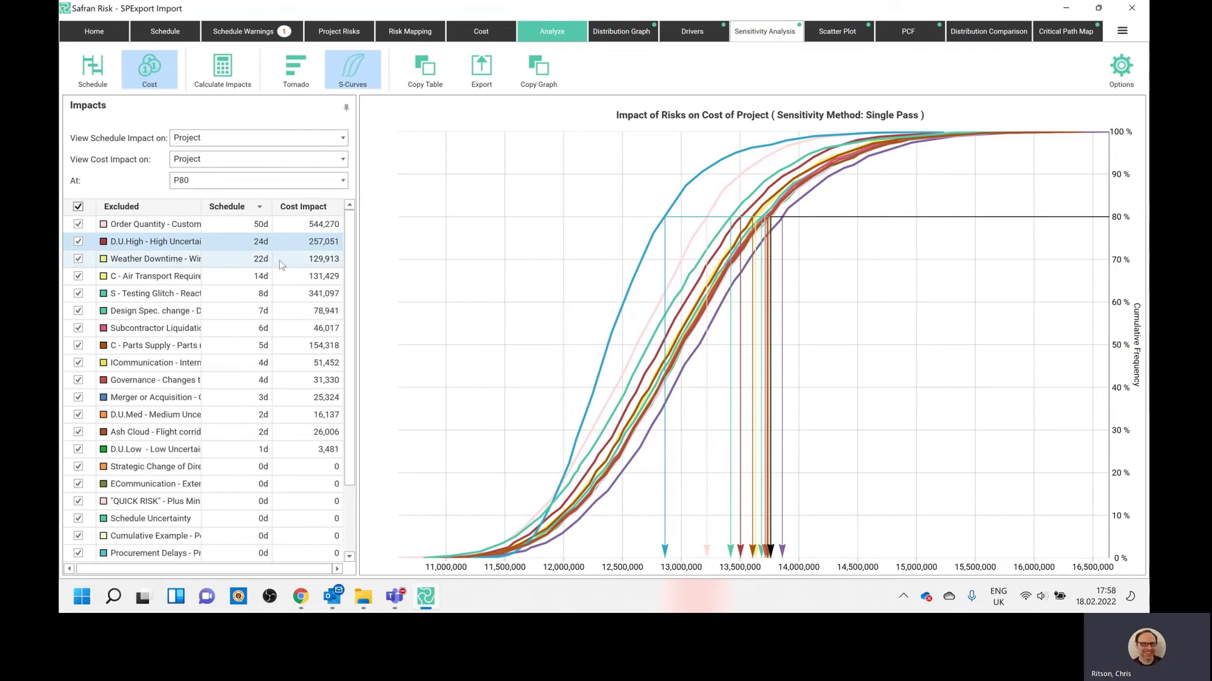
click(208, 265)
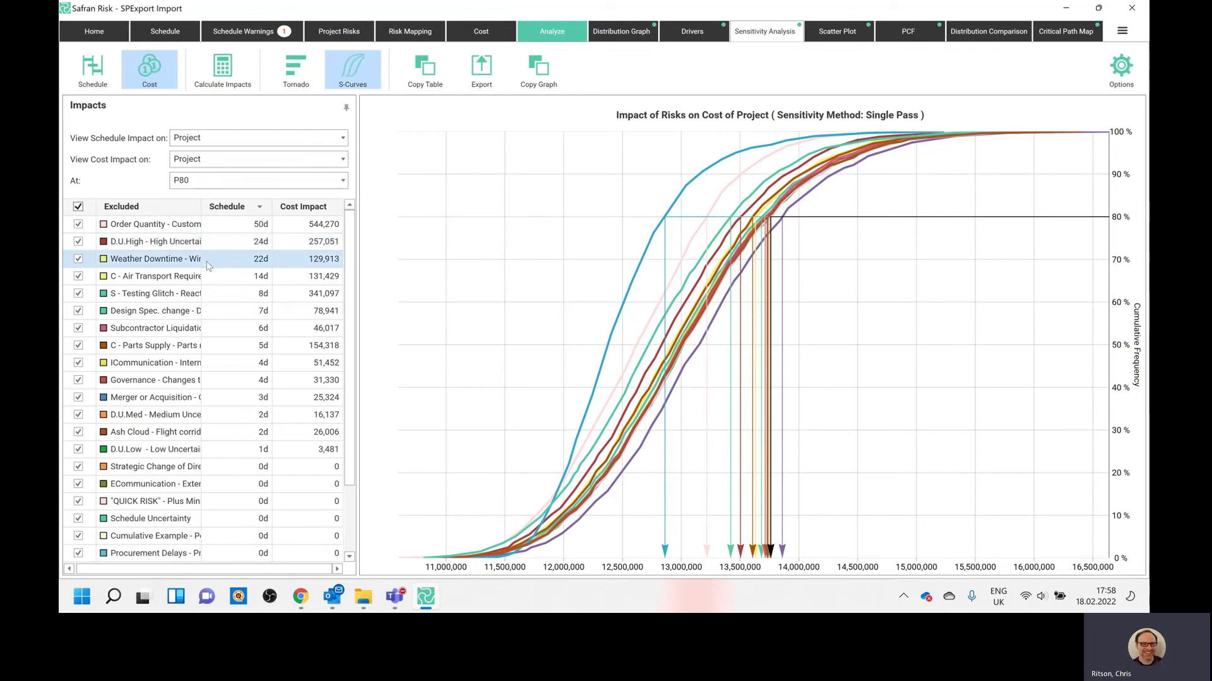
- Display the cost impacts as a tornado chart and examine the Outsource Opportunity entry in the Impacts table
click(297, 76)
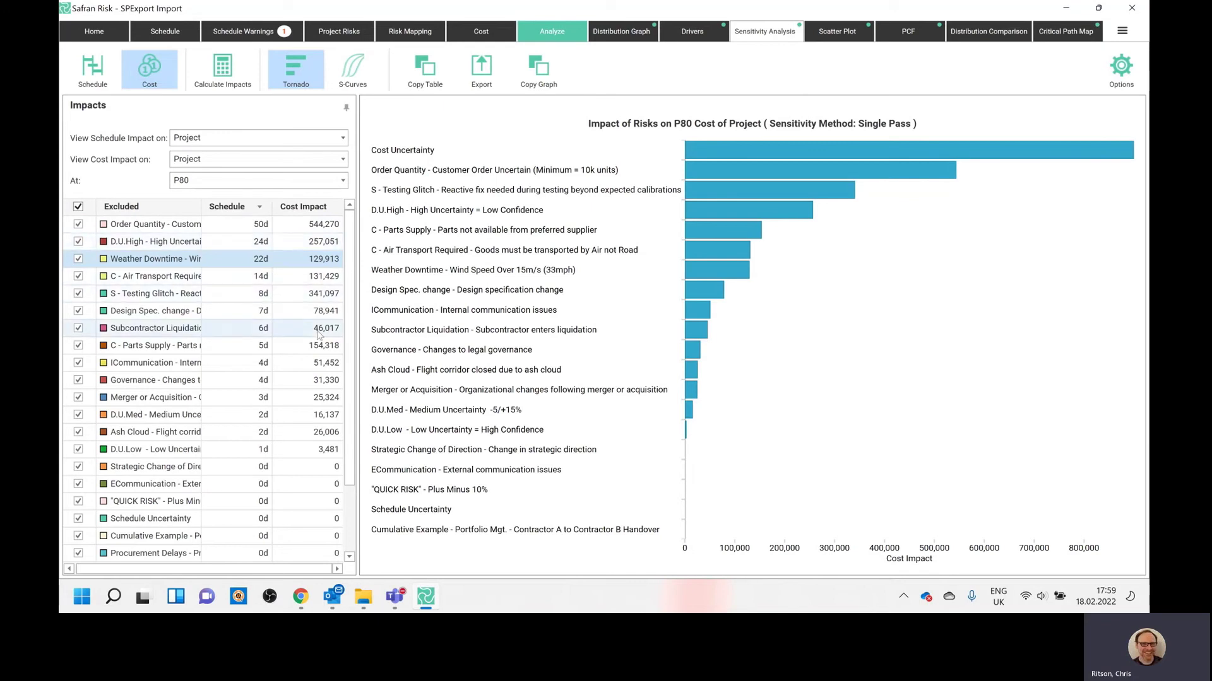
scroll(303, 359, down, 2)
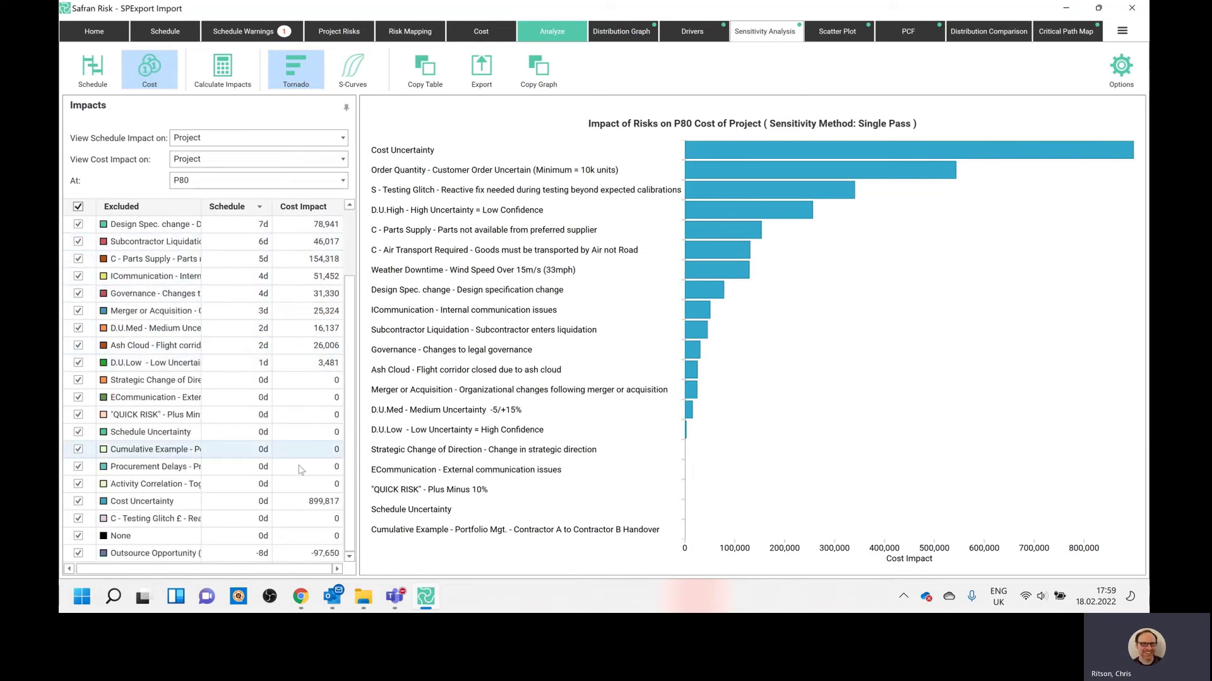
click(296, 558)
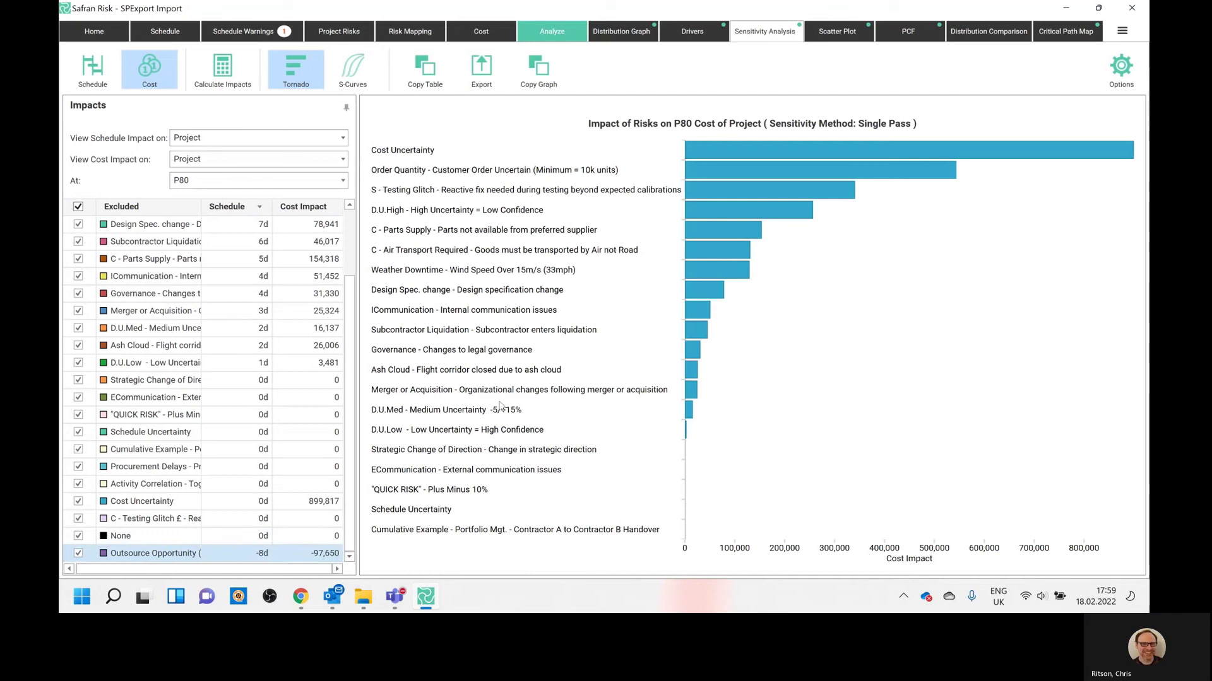
- Set the coloring scheme of the finish date versus cost scatter plot to Target values
click(848, 27)
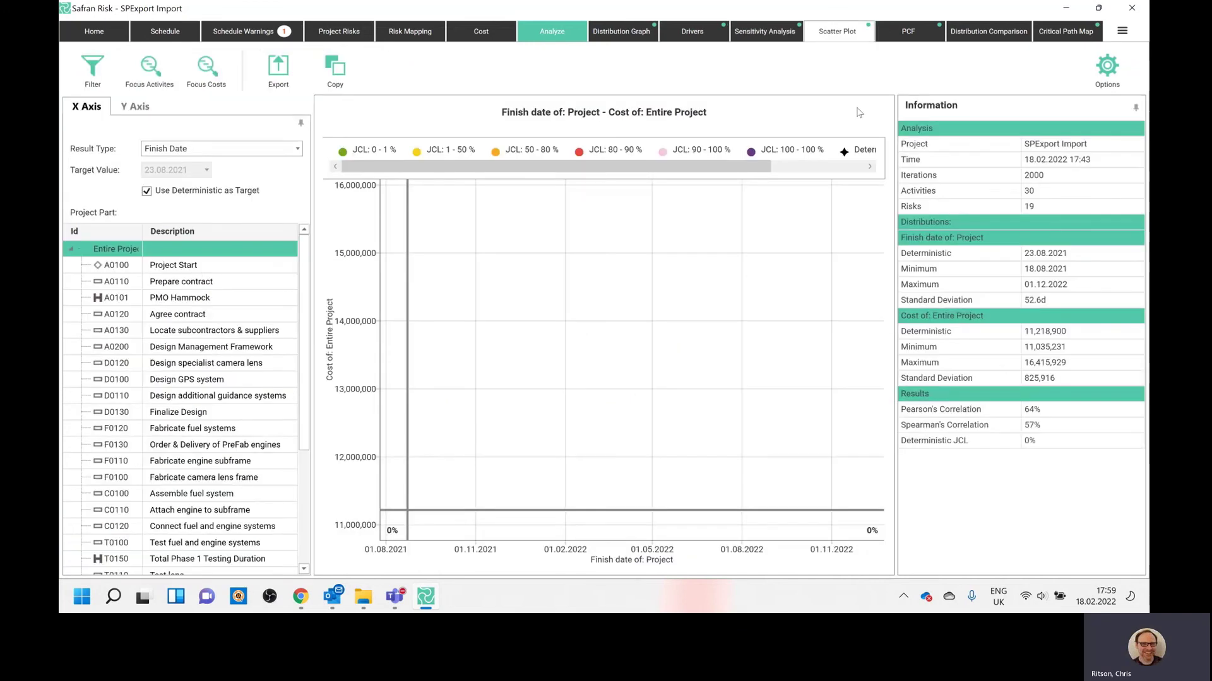
click(1107, 68)
click(1026, 153)
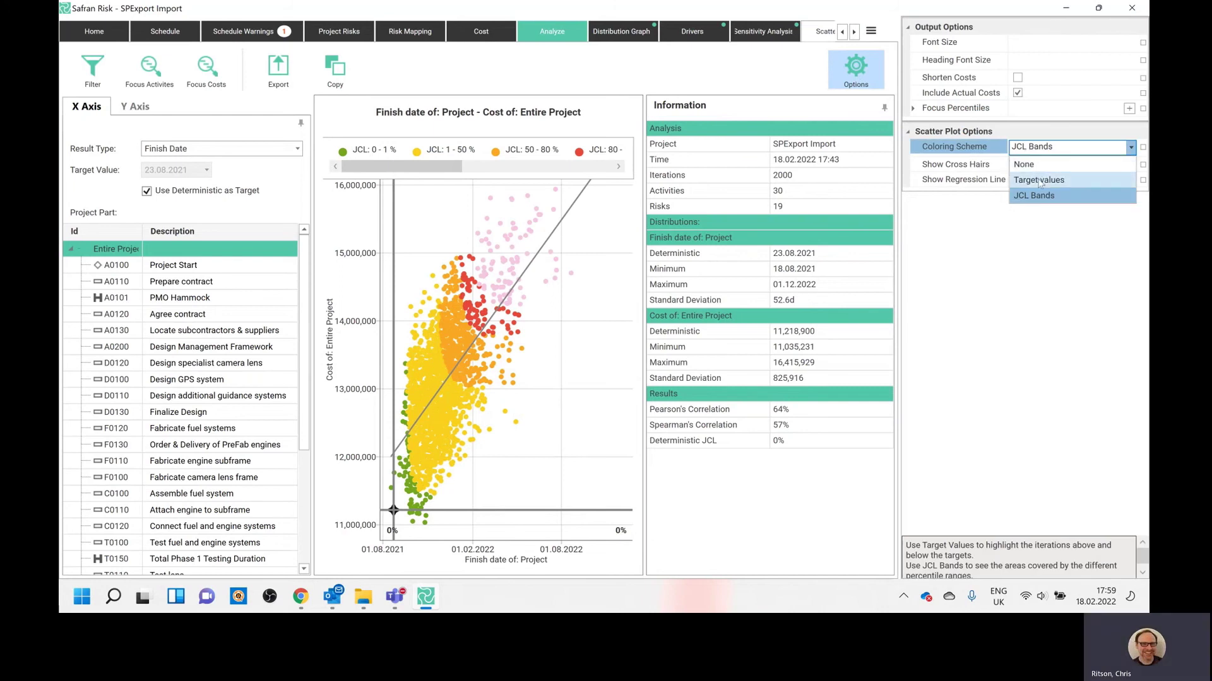
click(1036, 178)
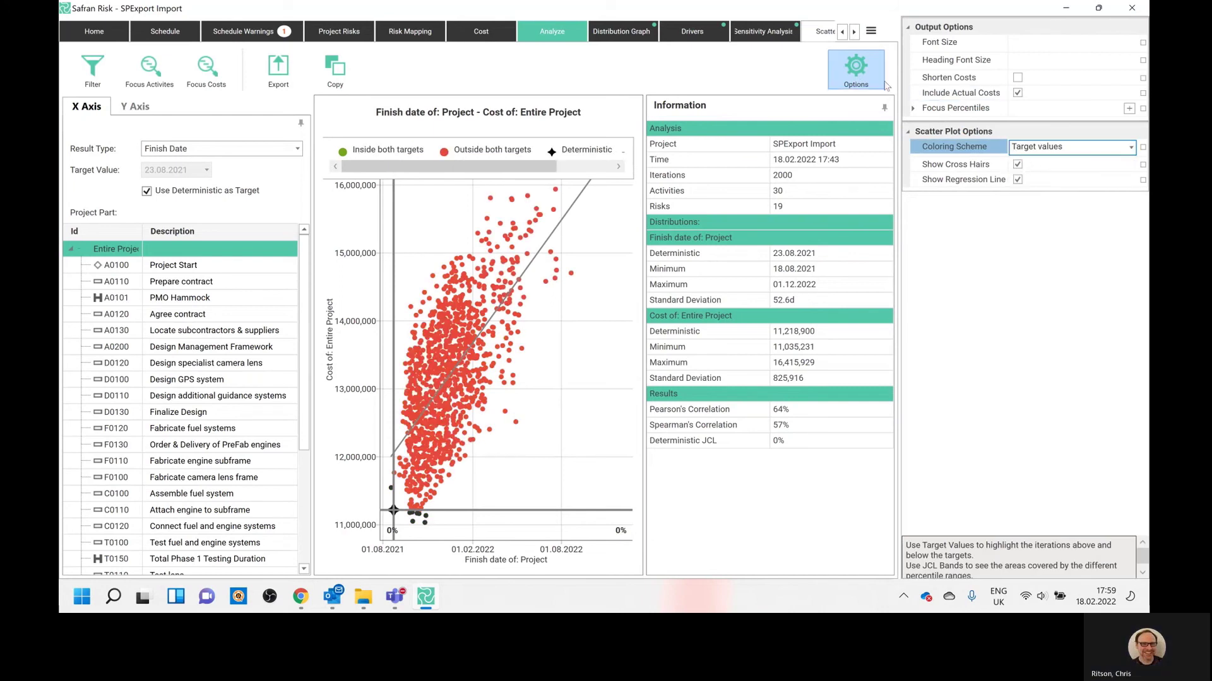
click(880, 82)
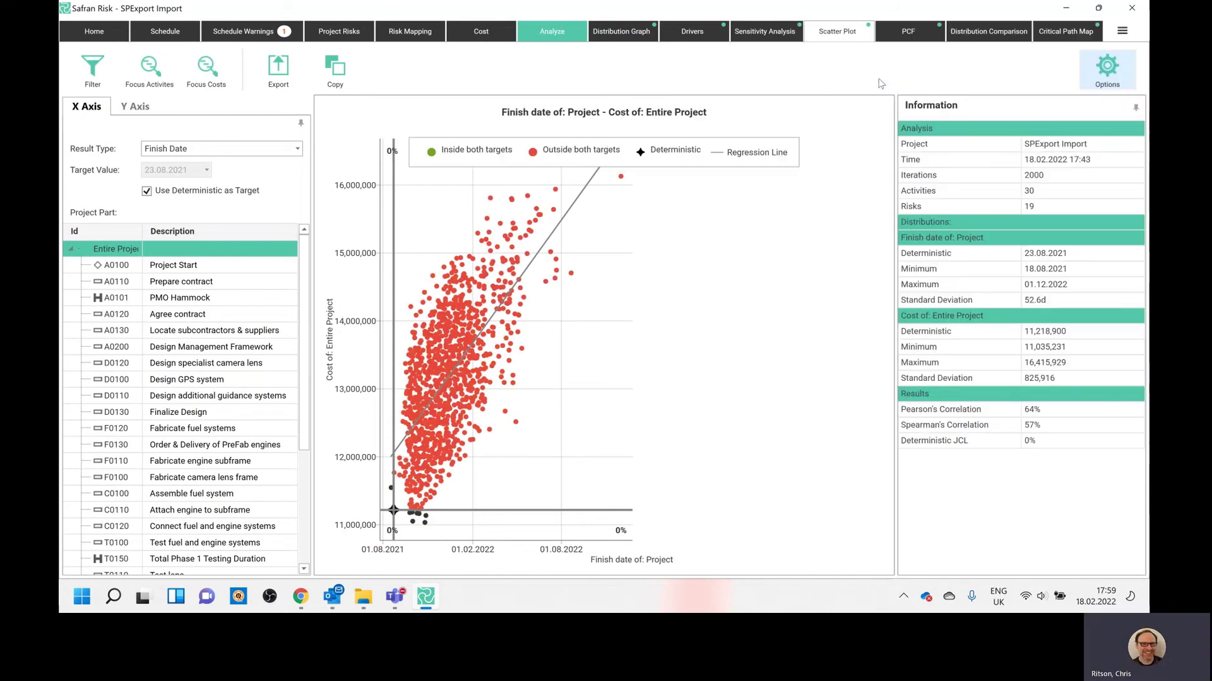
click(1103, 77)
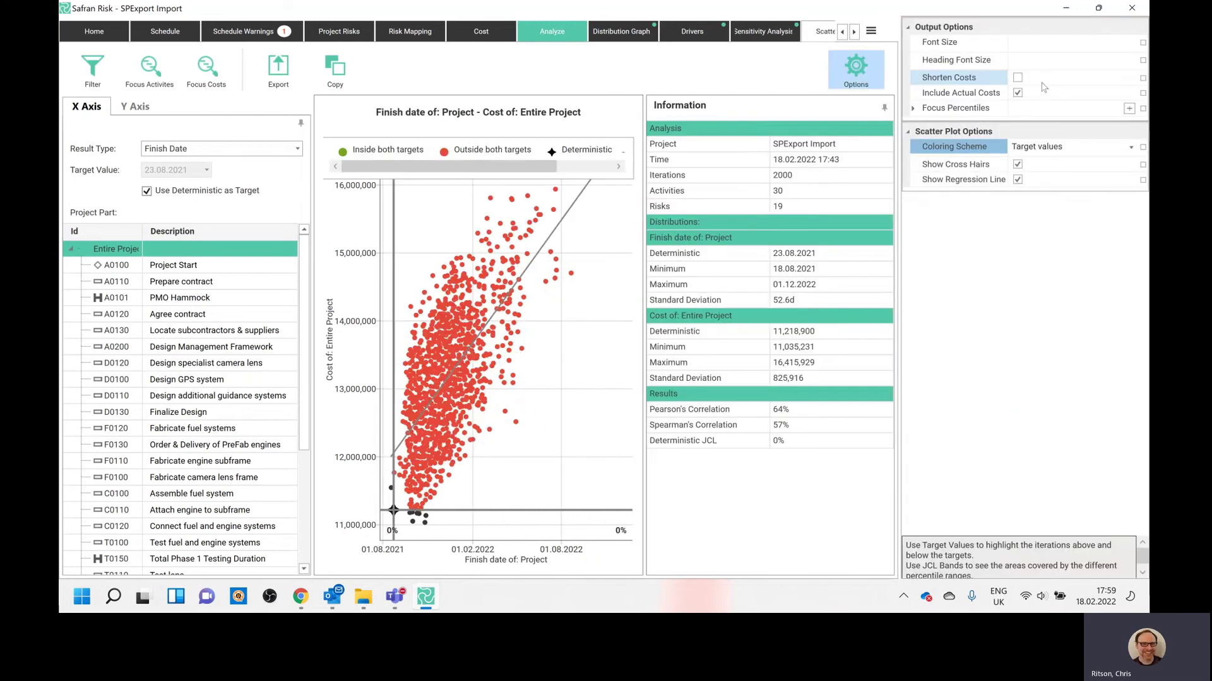
click(875, 79)
- Examine the PCF chart for the whole project with and without the Cost/Time Scatter, and for Hire Test Site (Airfield)
click(893, 36)
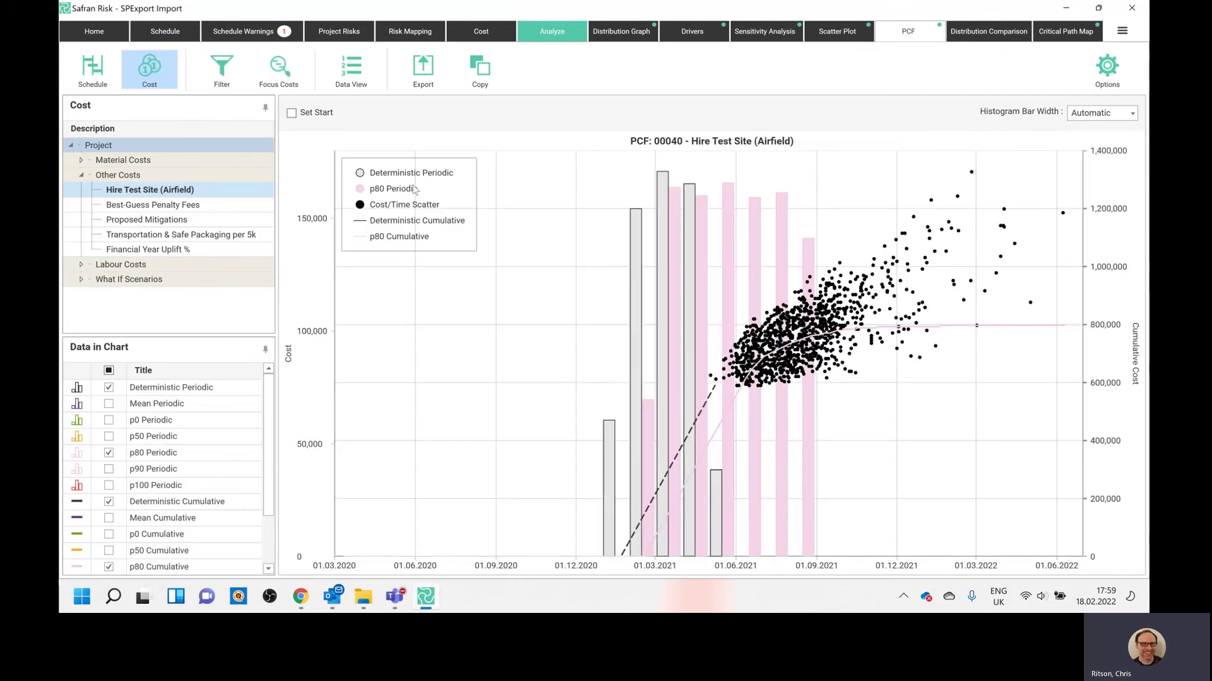
click(153, 146)
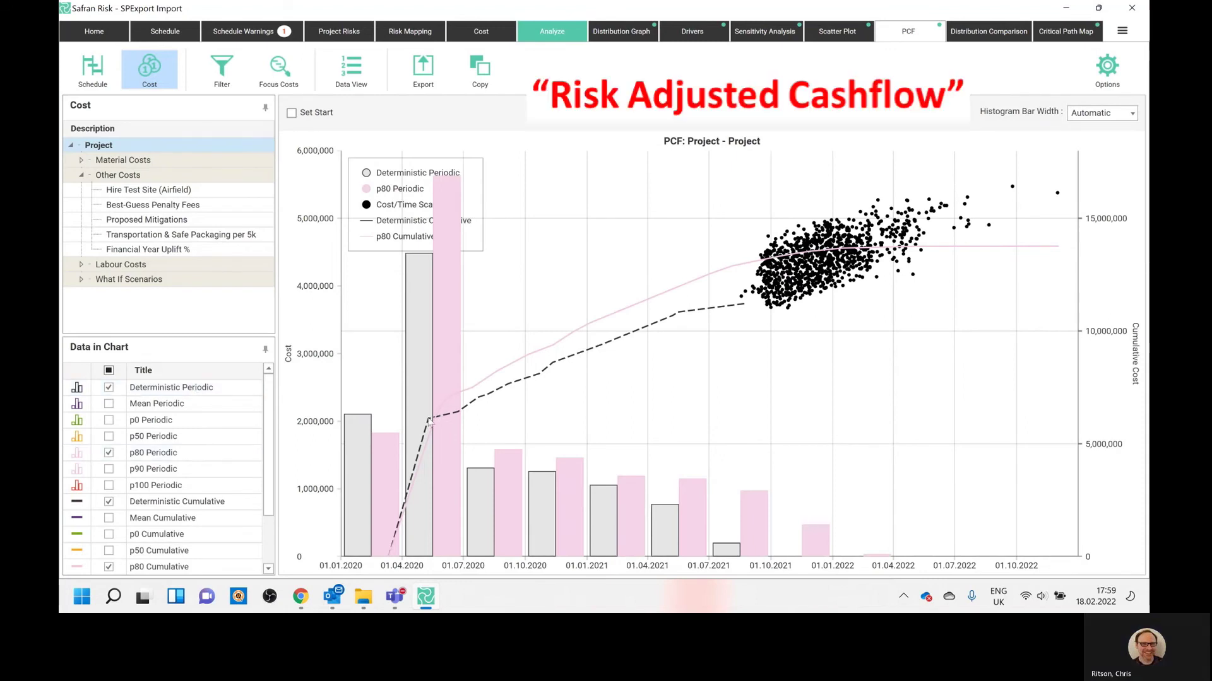
scroll(109, 442, down, 2)
click(109, 551)
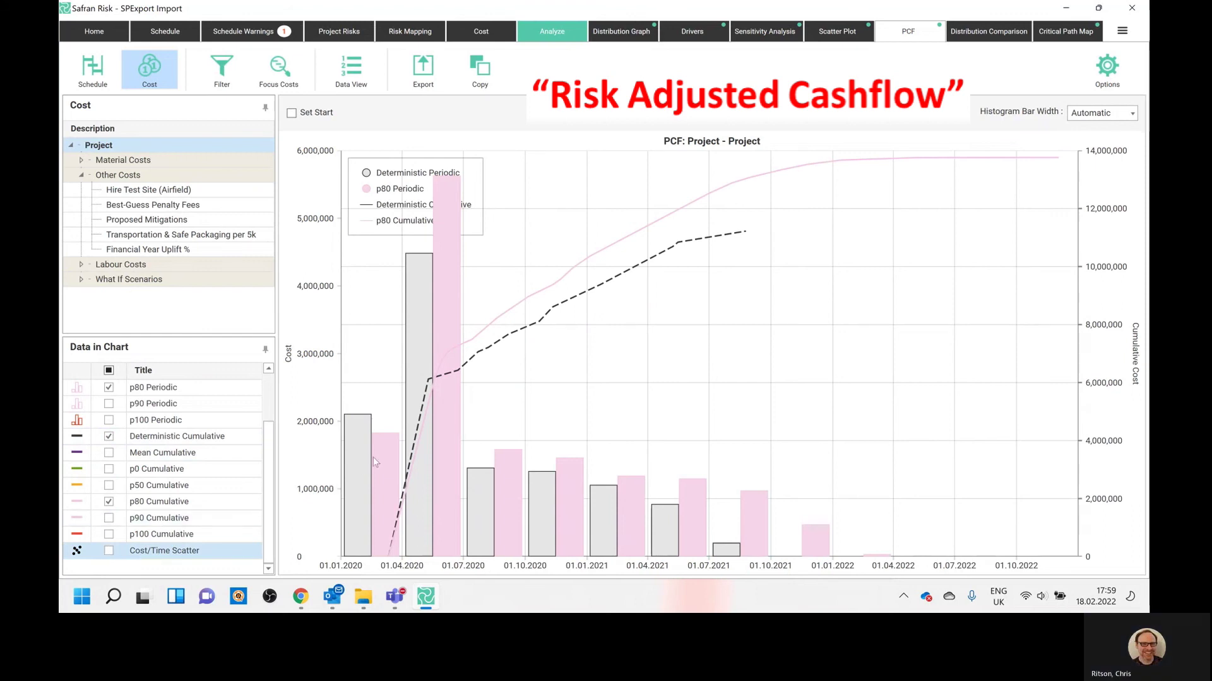
scroll(201, 474, up, 2)
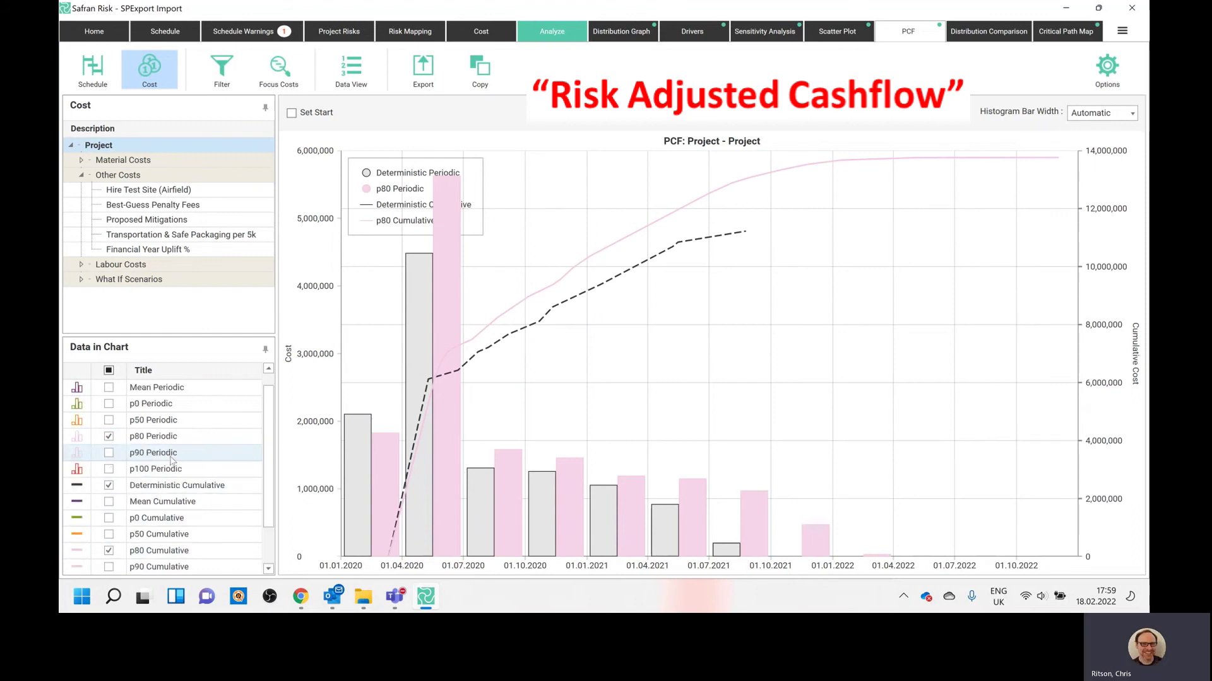
scroll(126, 480, down, 2)
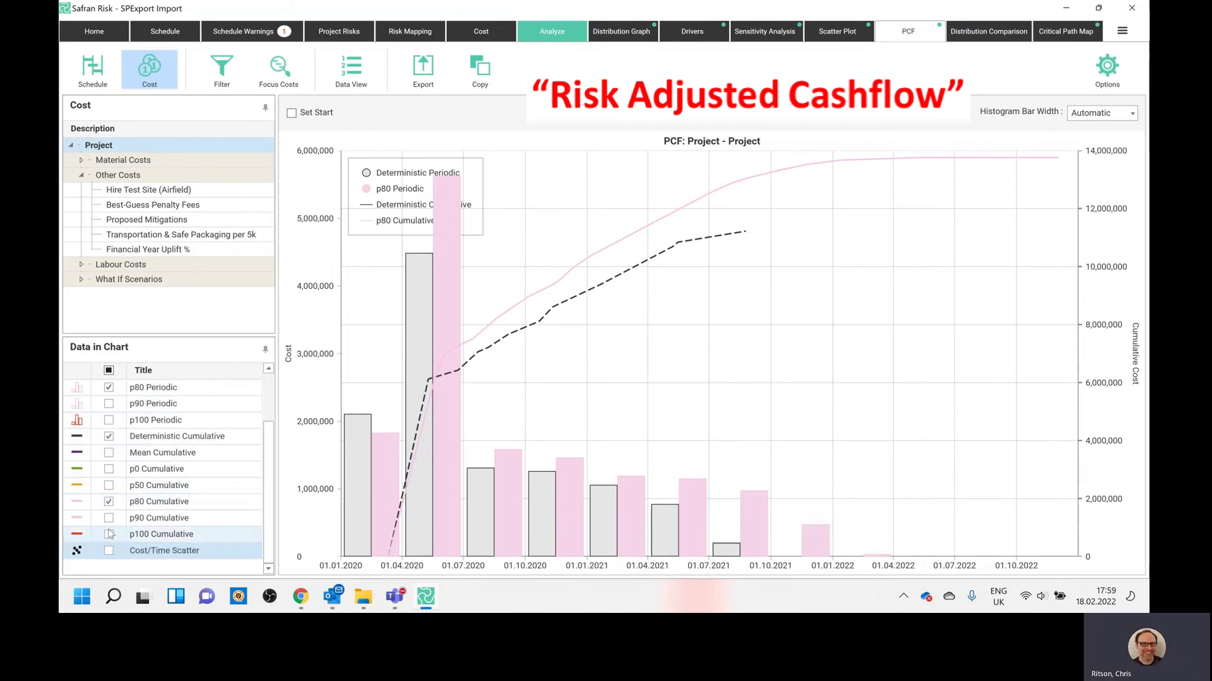
click(108, 551)
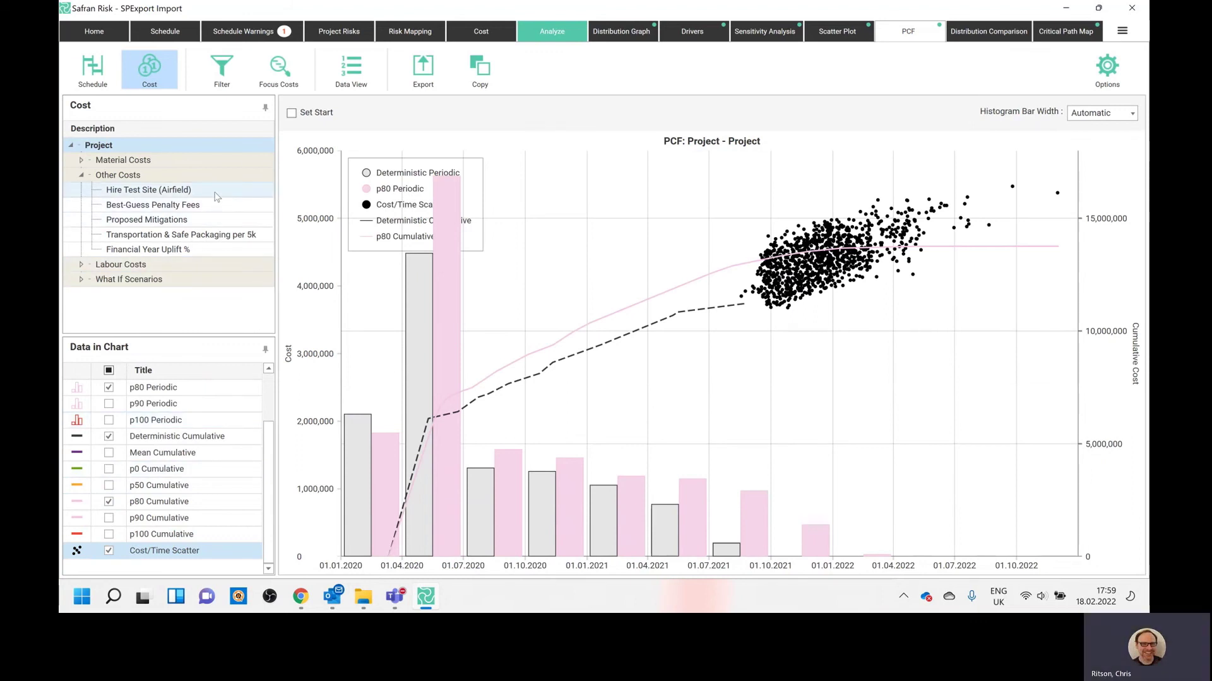
click(152, 190)
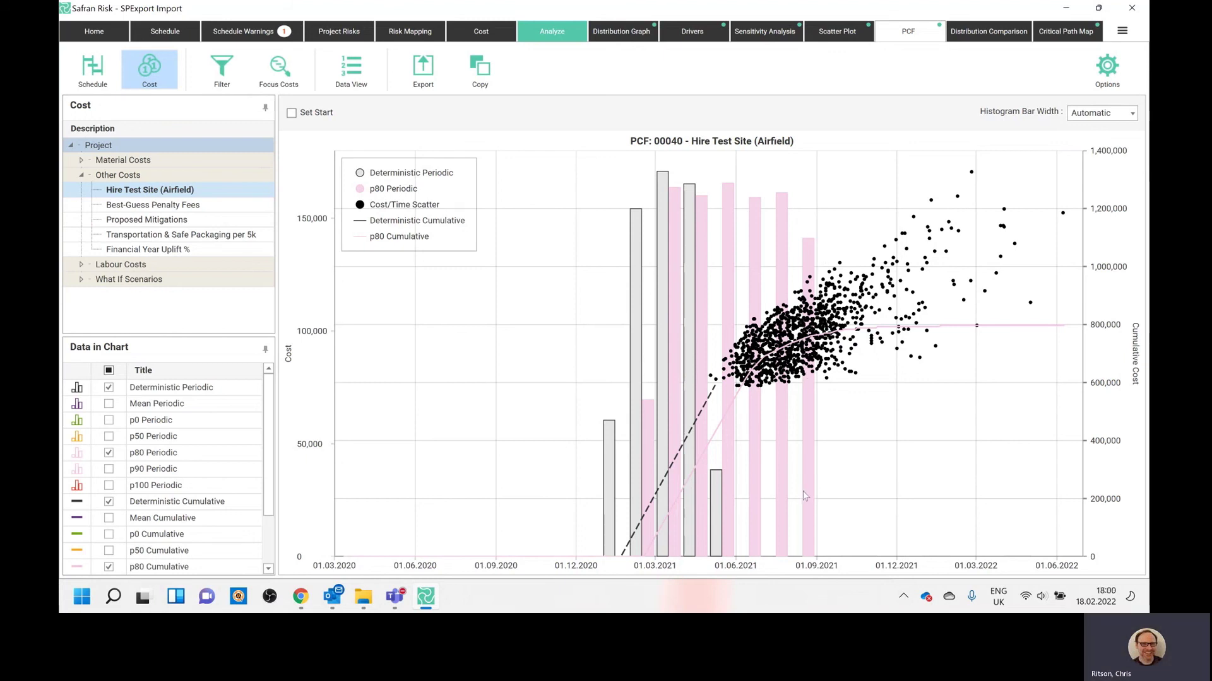
- Isolate Path2 in the critical path map to Project Completion, and turn off the Focus Activities filter
click(1065, 33)
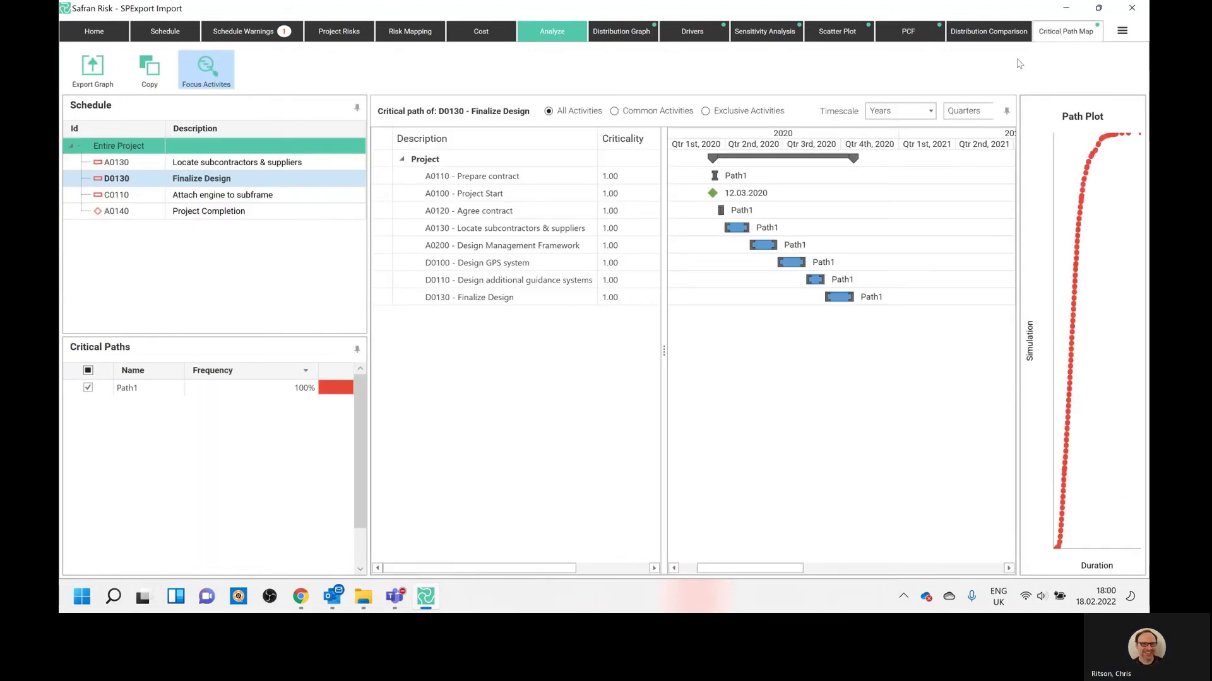
click(208, 214)
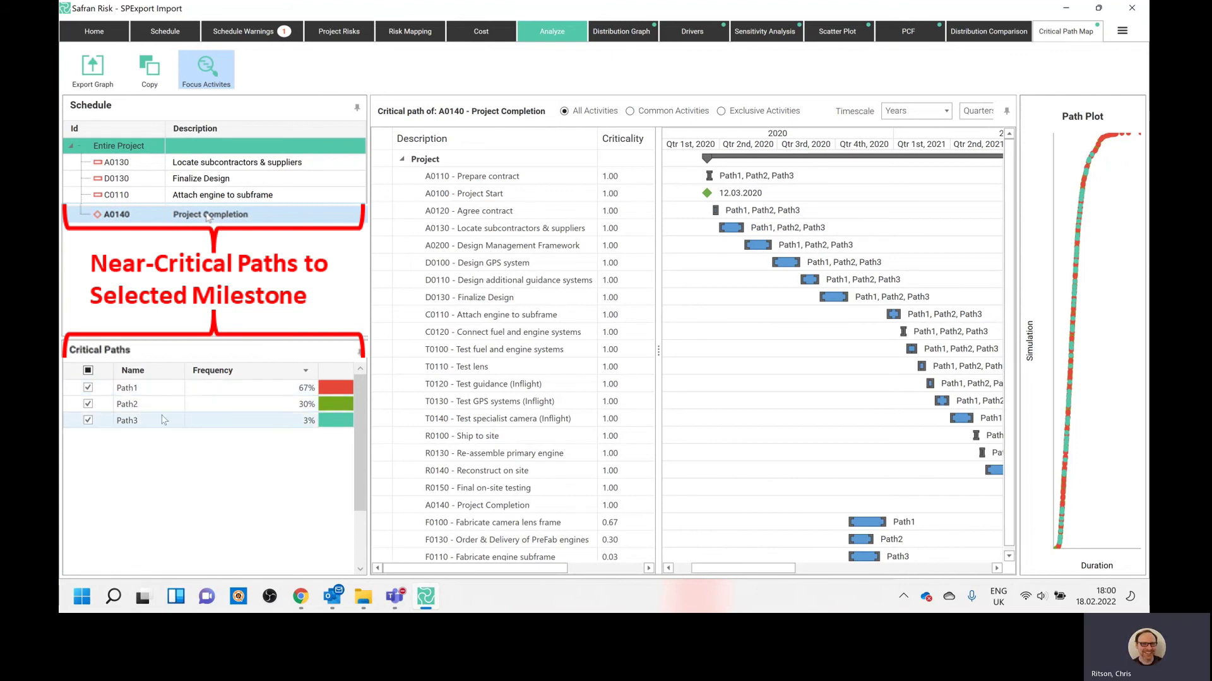
click(88, 388)
click(88, 370)
click(88, 420)
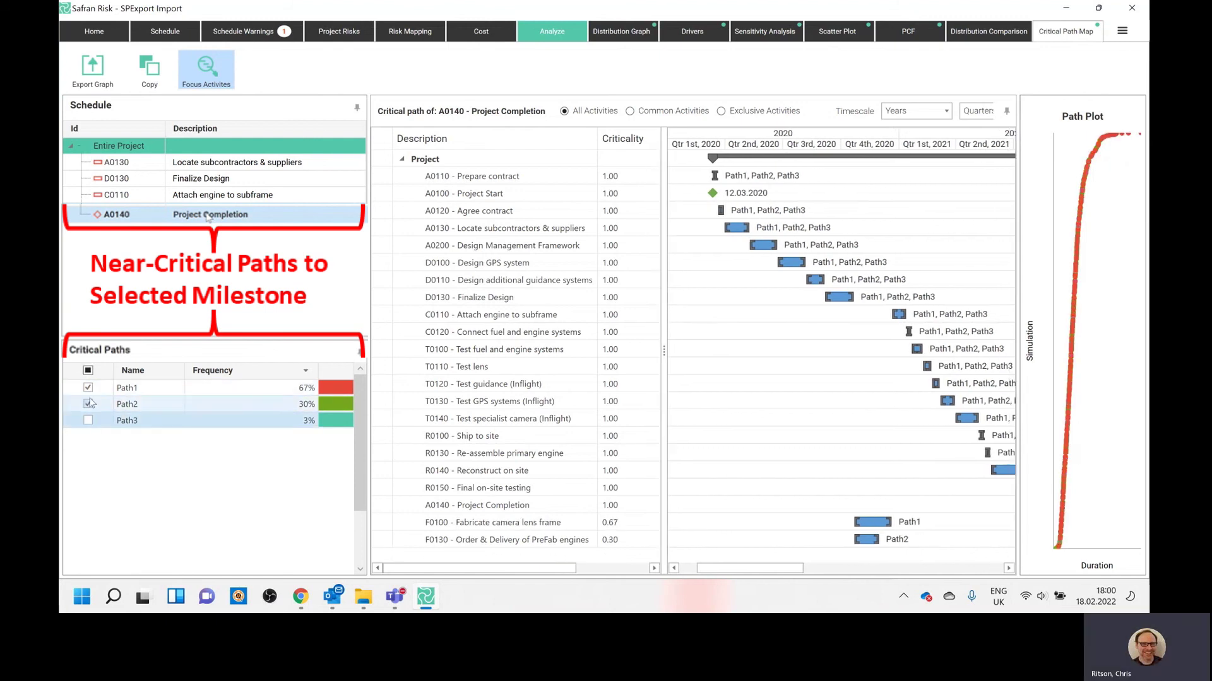
click(88, 387)
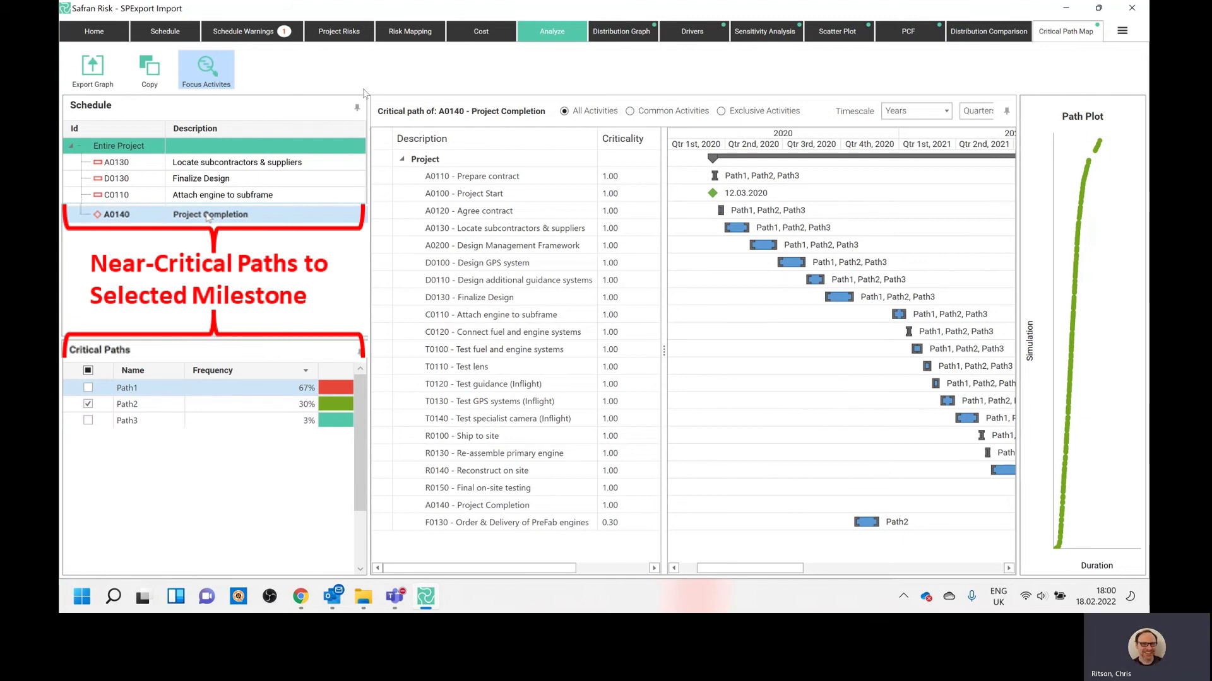
click(226, 73)
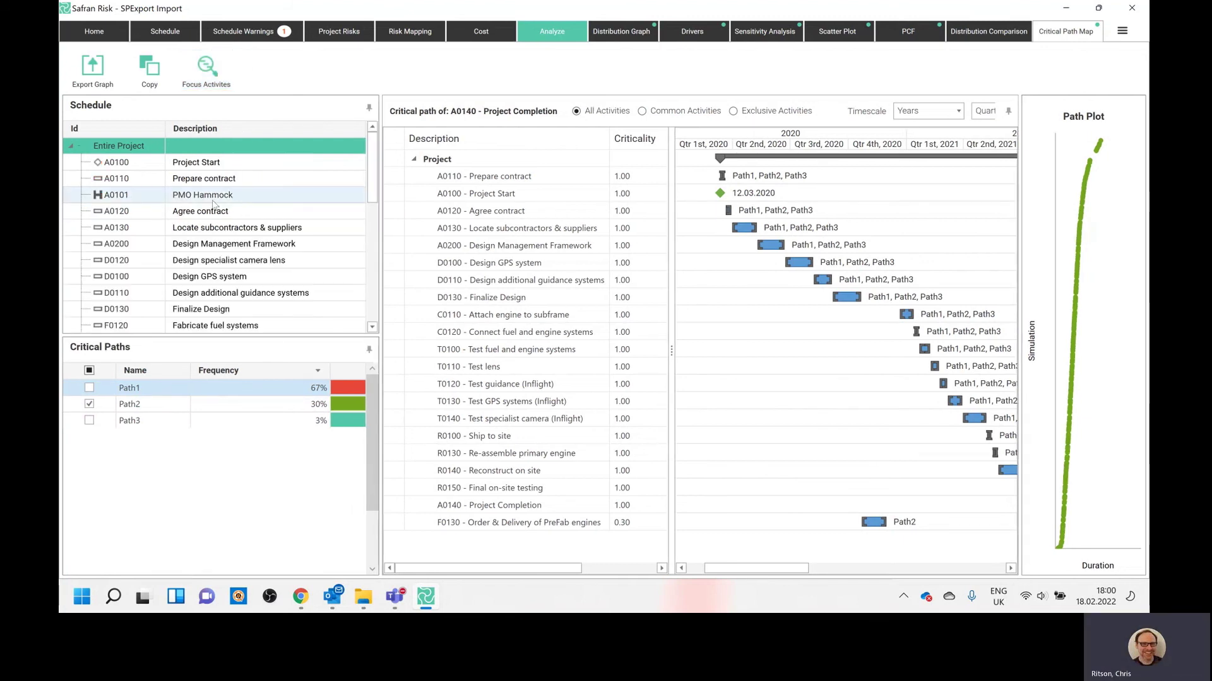
click(89, 374)
- Load the Risk Output layout in the schedule without saving changes to the Risk Input layout
click(163, 36)
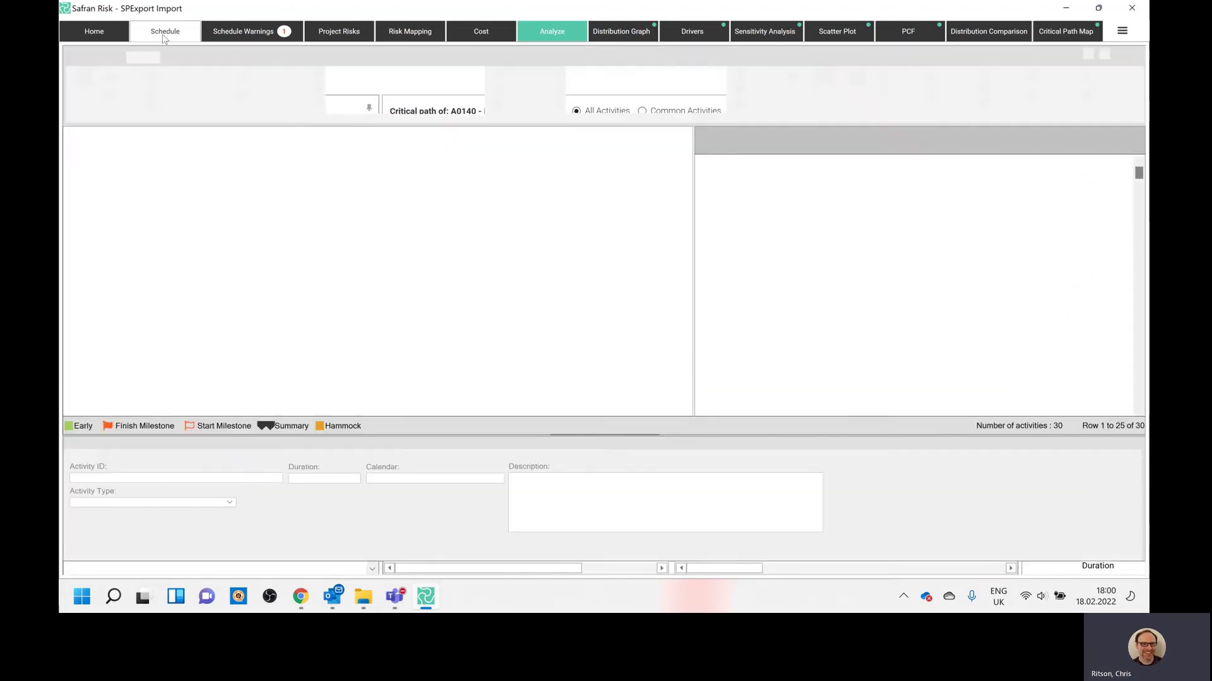
click(477, 73)
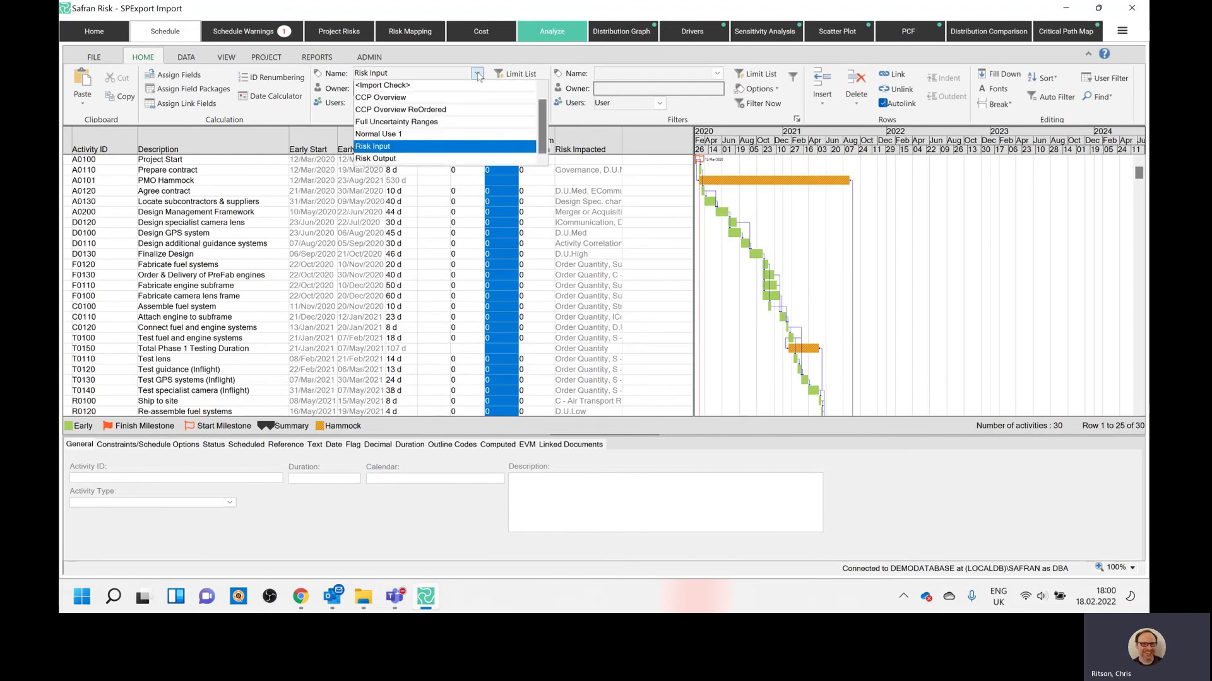
click(470, 159)
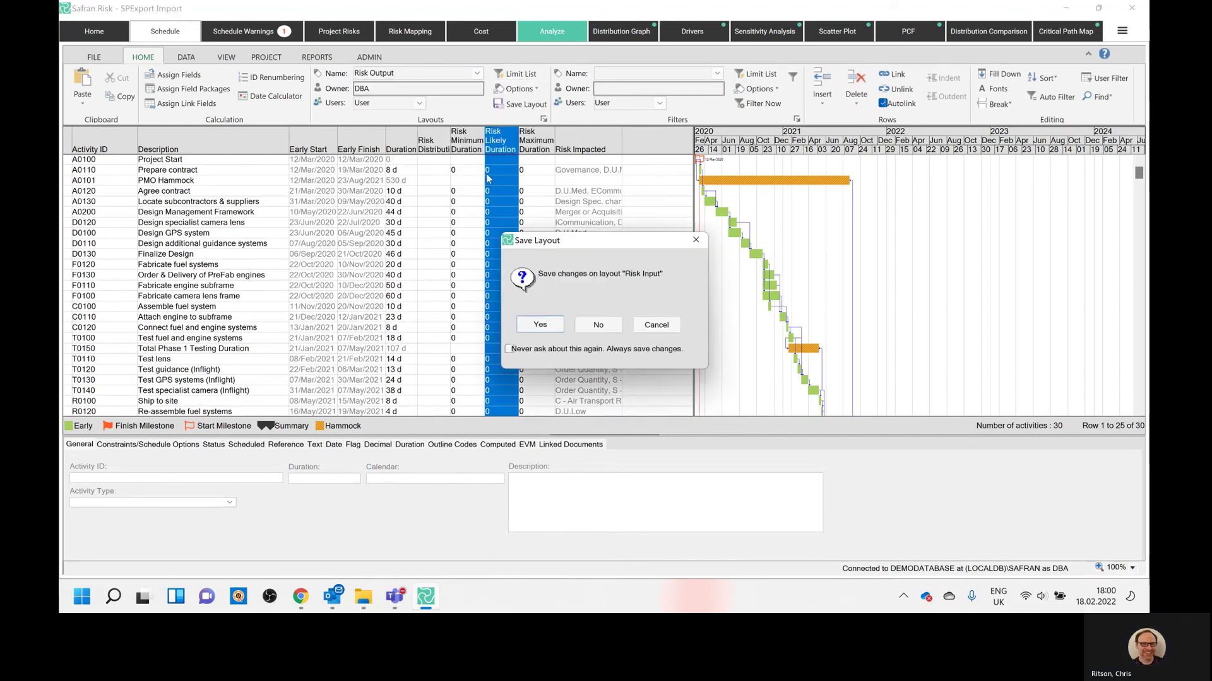
click(601, 325)
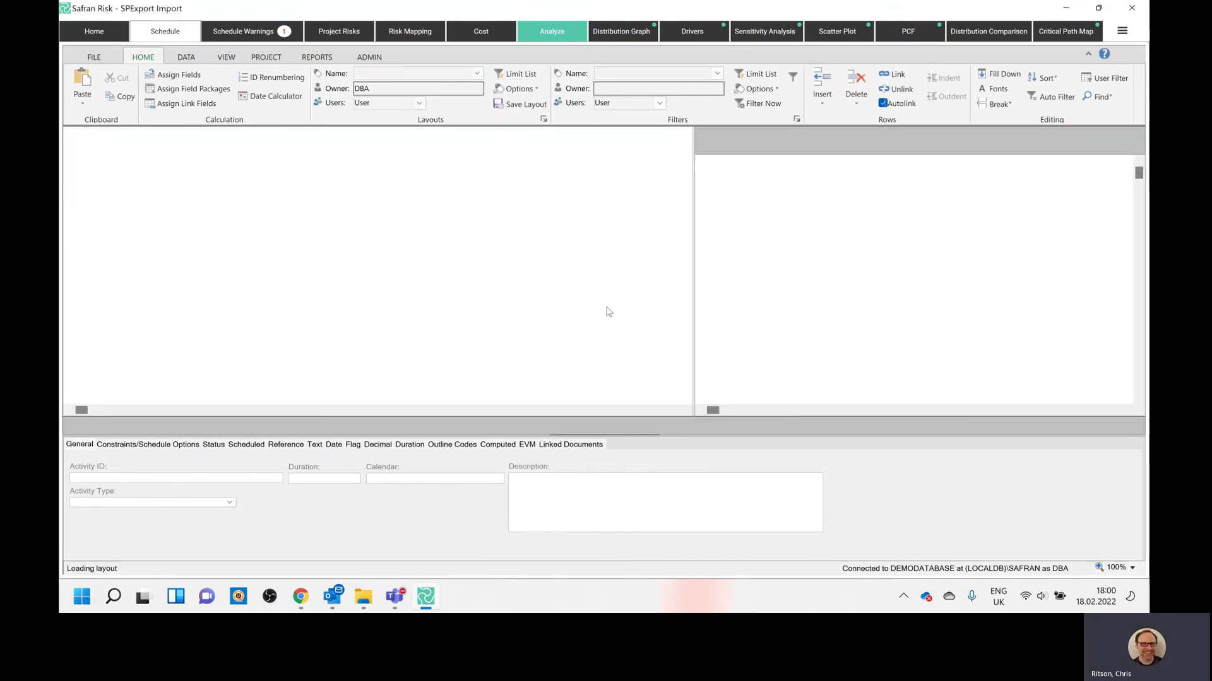
scroll(904, 287, down, 3)
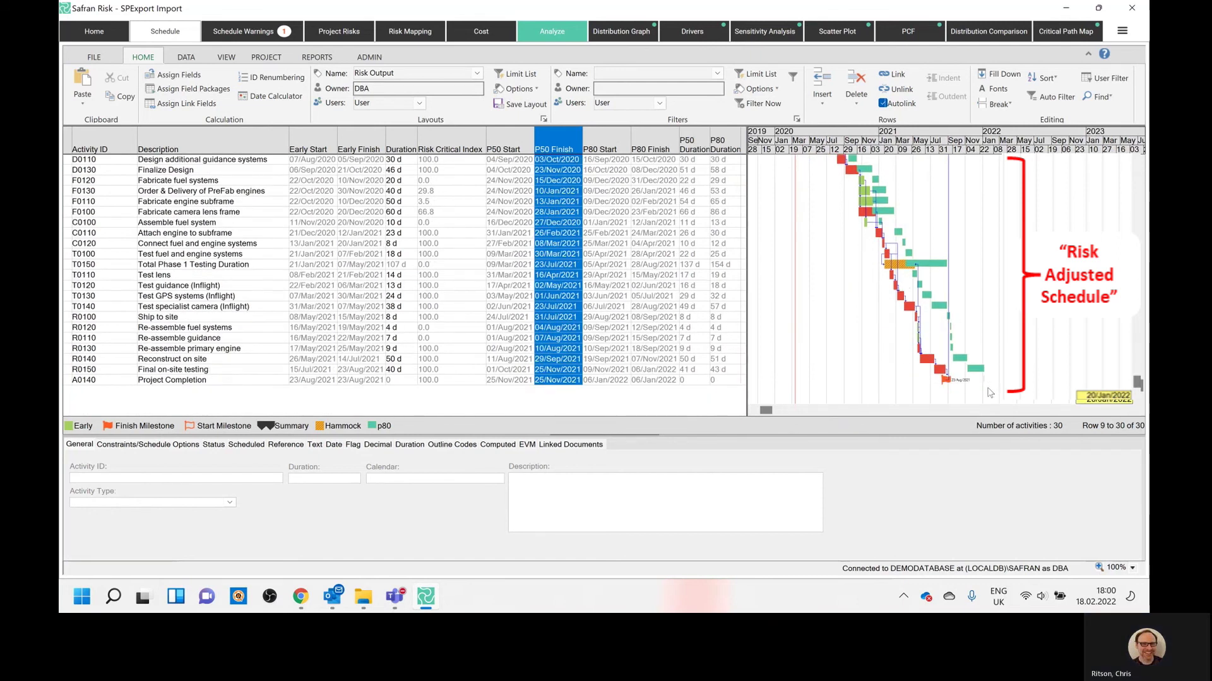
- Enlarge the schedule display to 150% and examine the risk-adjusted activities through Project Completion
click(1132, 568)
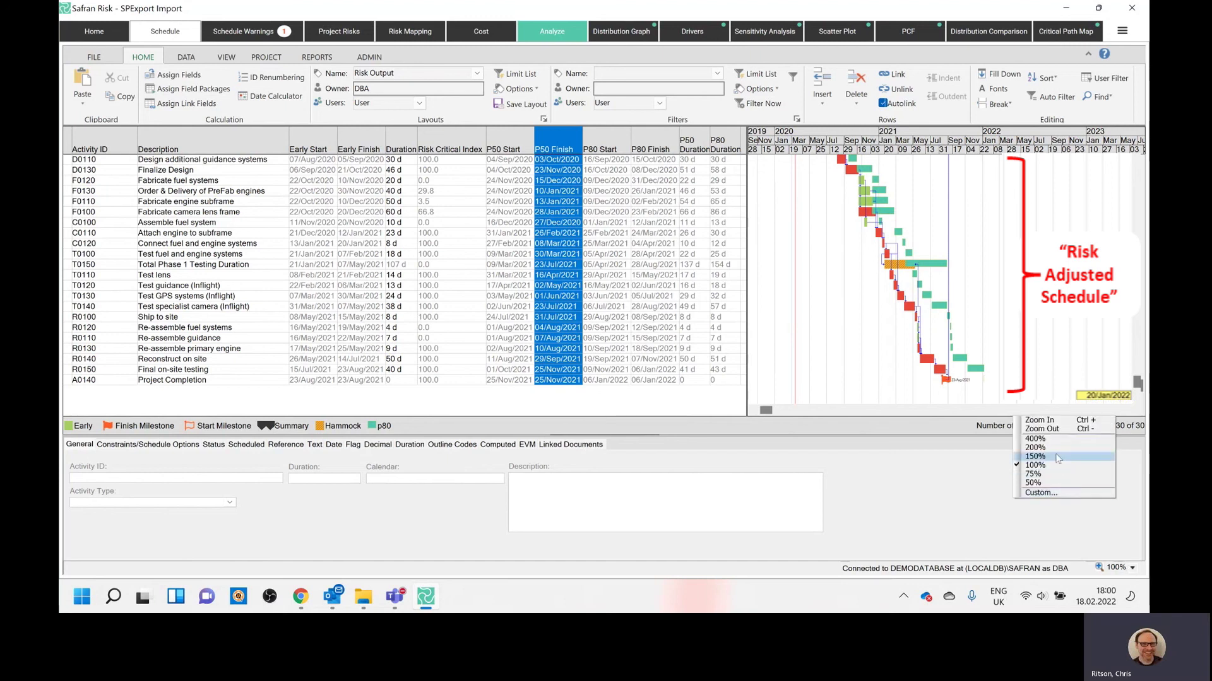
click(1055, 464)
scroll(883, 299, up, 3)
scroll(884, 299, down, 5)
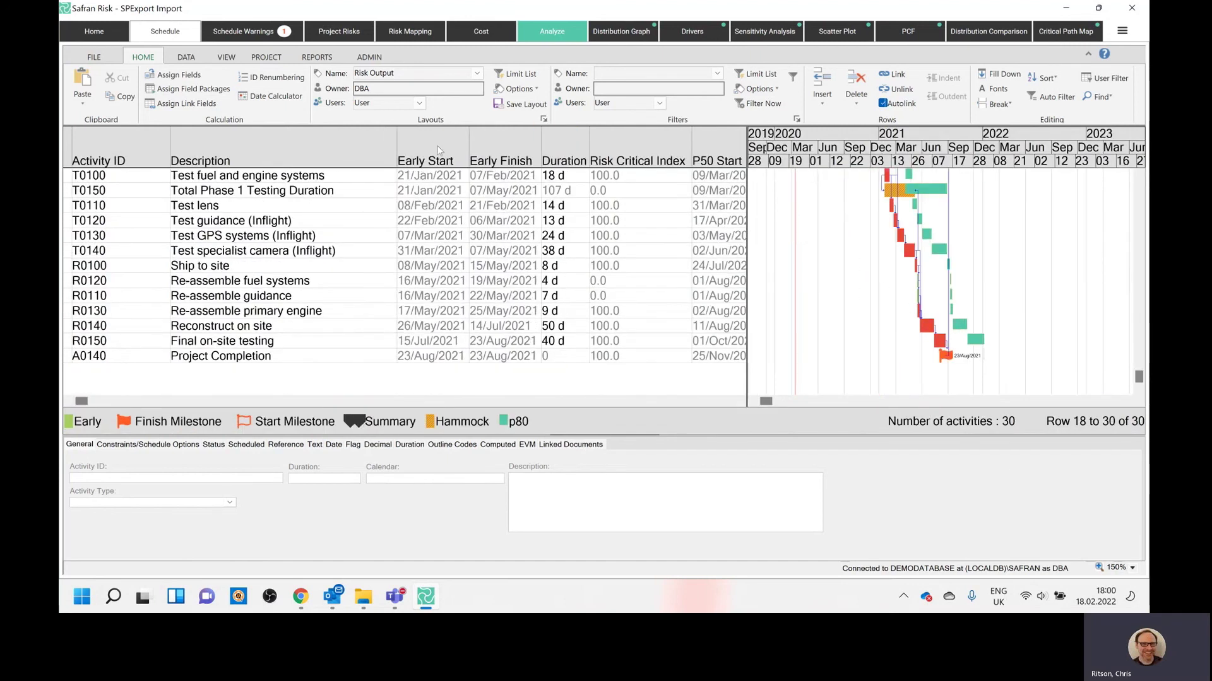
- Load the Full Uncertainty Ranges layout and examine the percentile bars through Project Completion
click(467, 76)
click(474, 75)
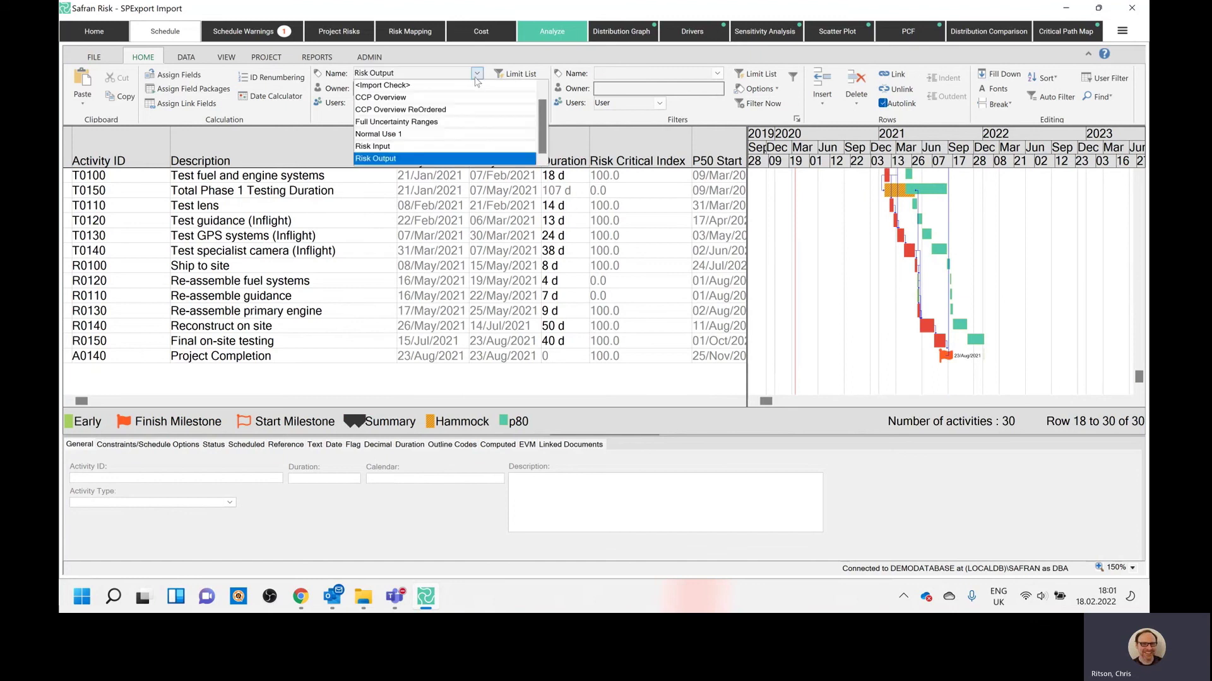
click(440, 134)
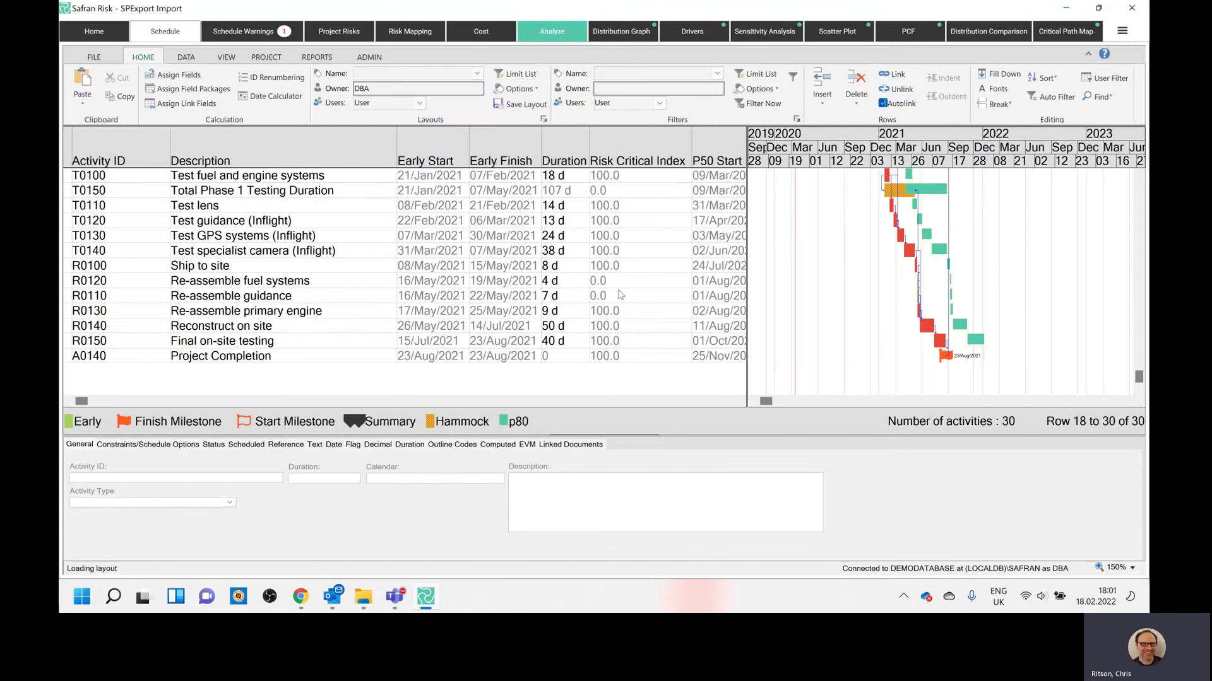
scroll(643, 244, down, 5)
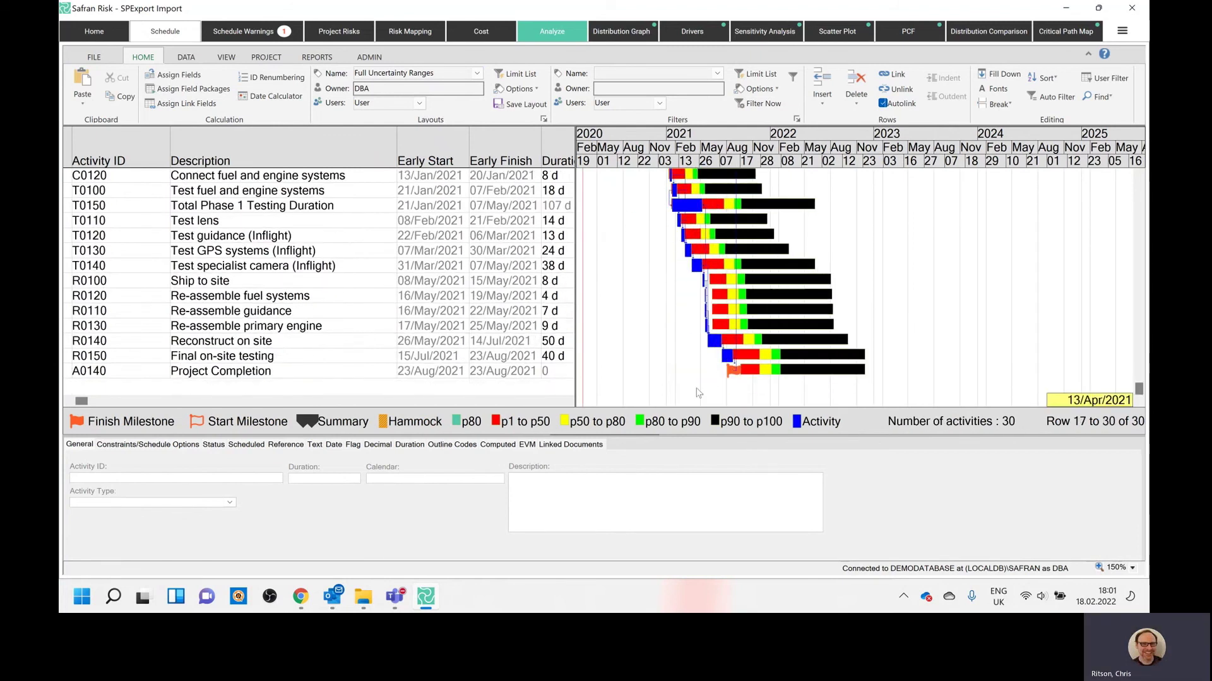
- Examine the bar symbol definitions behind the percentile ranges in the Gantt chart, and close them without changes
right_click(830, 290)
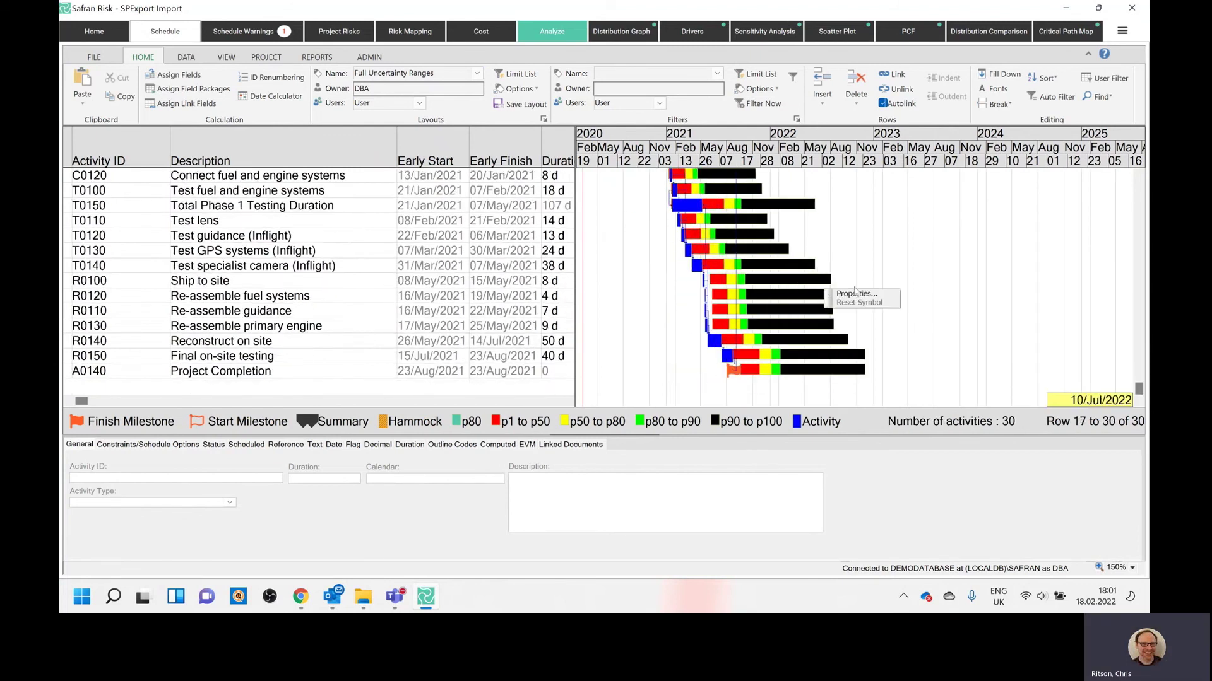
right_click(913, 272)
click(946, 286)
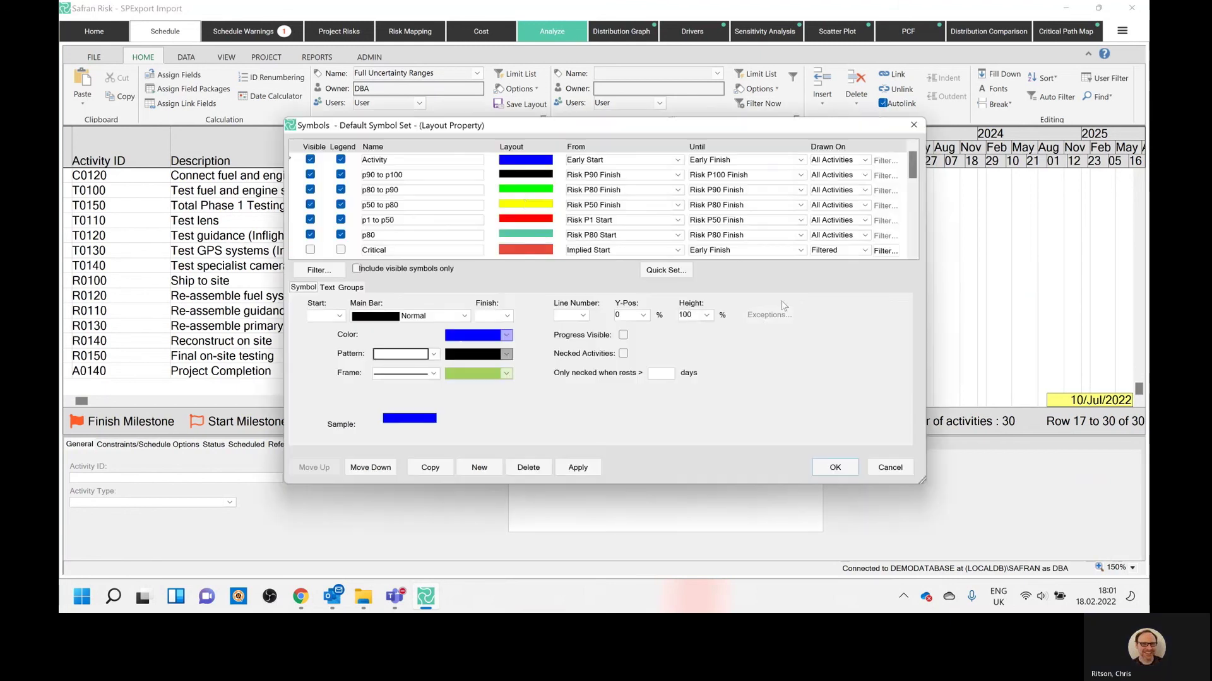
scroll(463, 238, down, 5)
scroll(776, 175, up, 5)
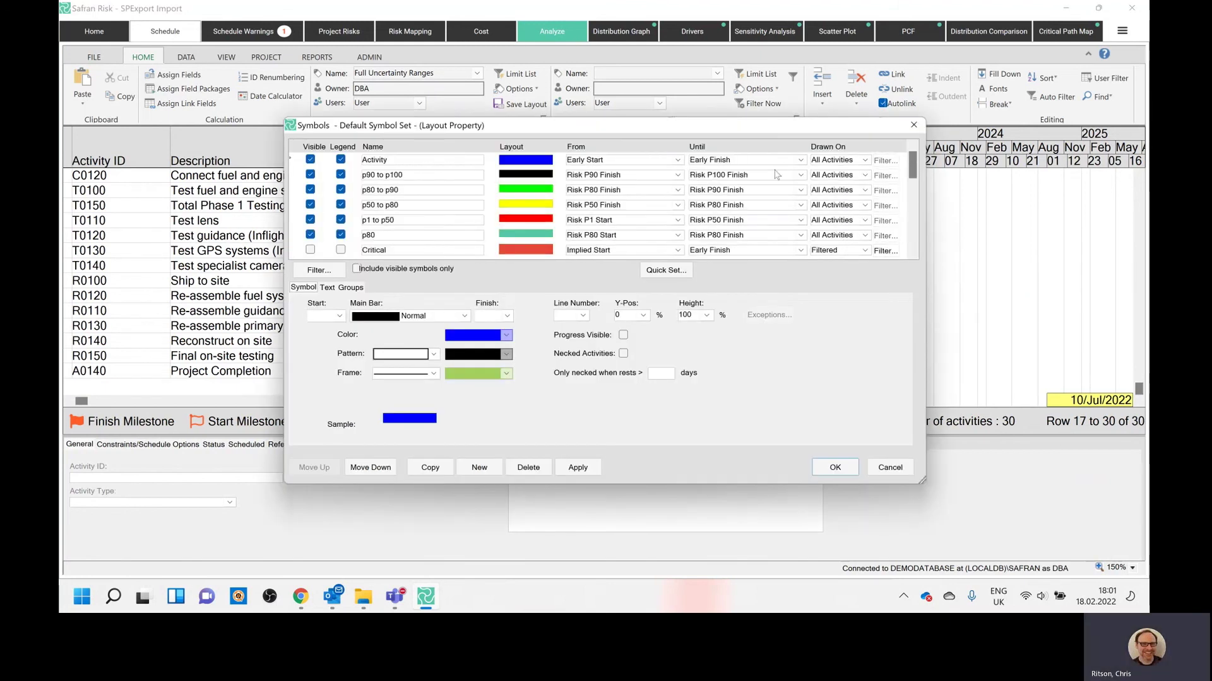
click(913, 125)
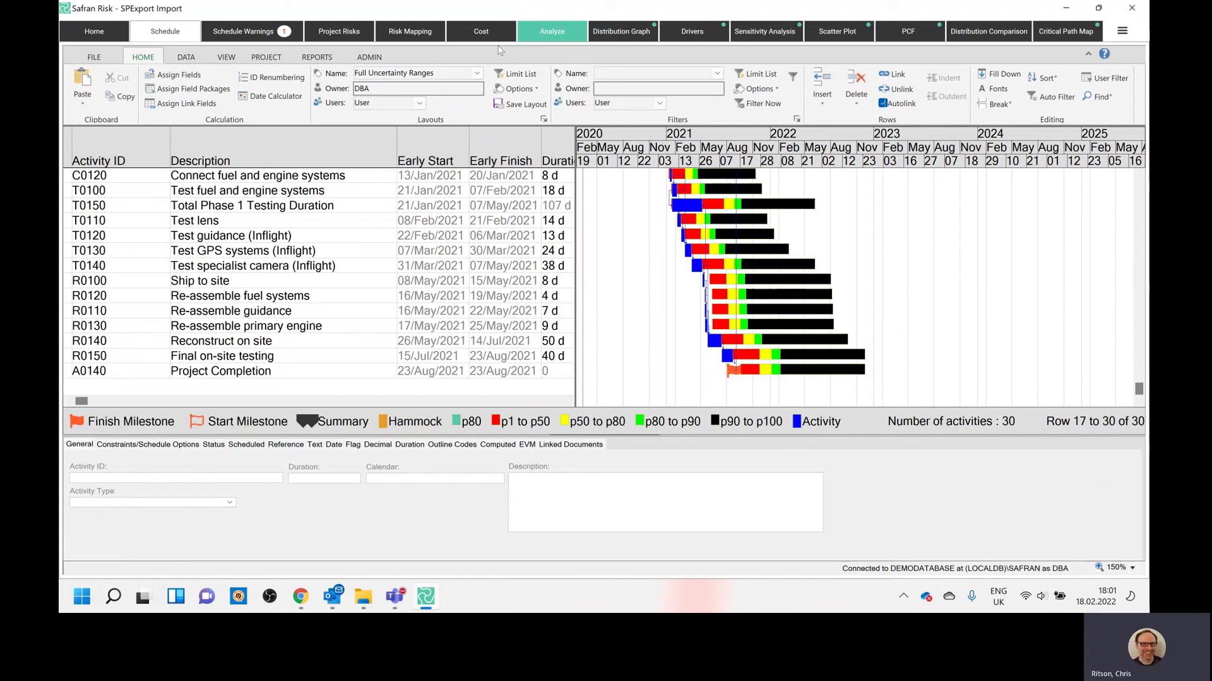
- Show the time-phased cost histogram for the Hire Test Site (Airfield) item under Other Costs
click(484, 32)
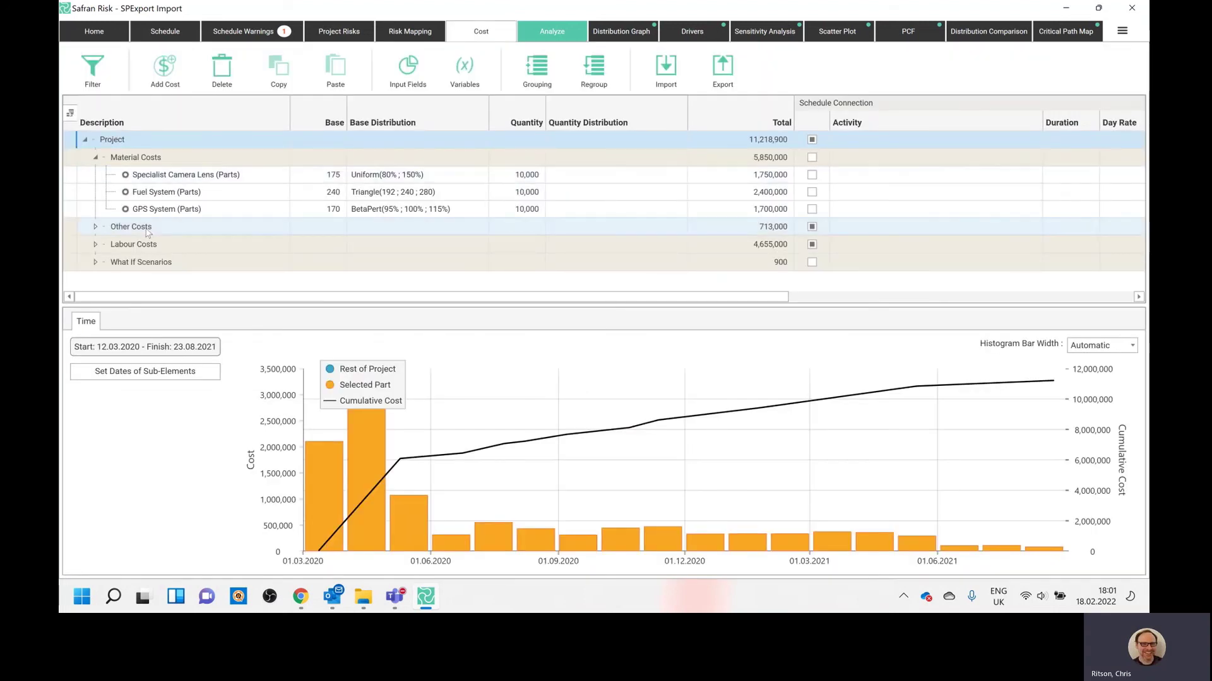
click(95, 226)
click(189, 244)
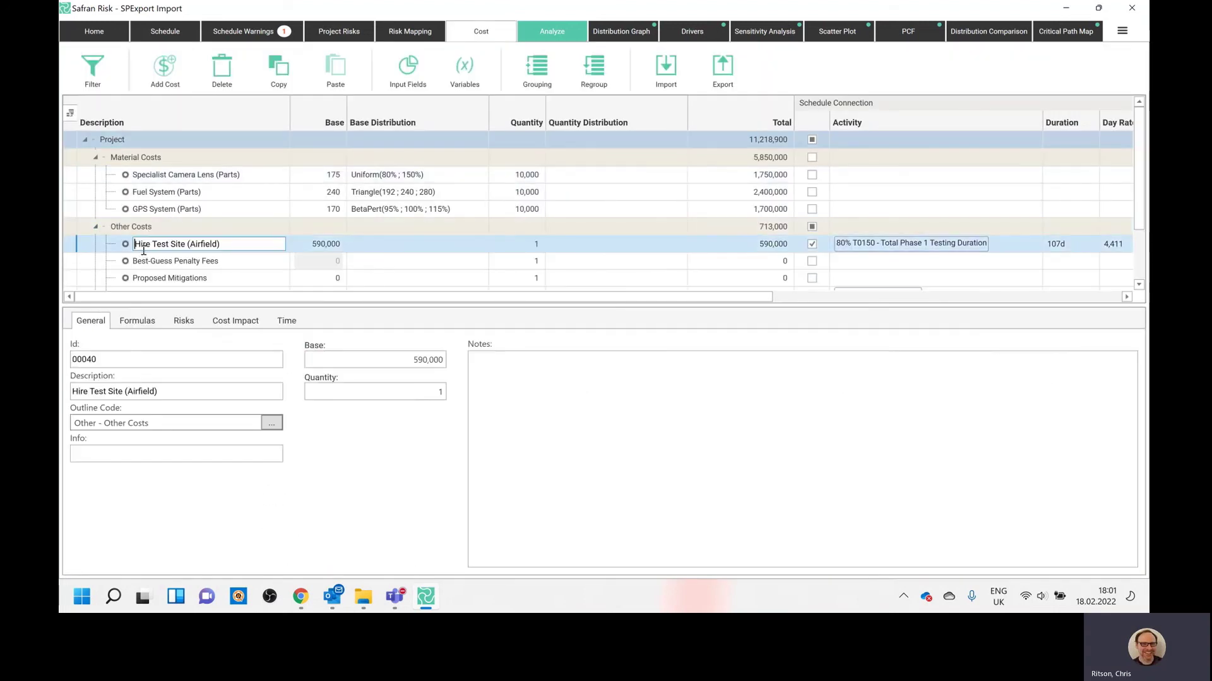
click(294, 324)
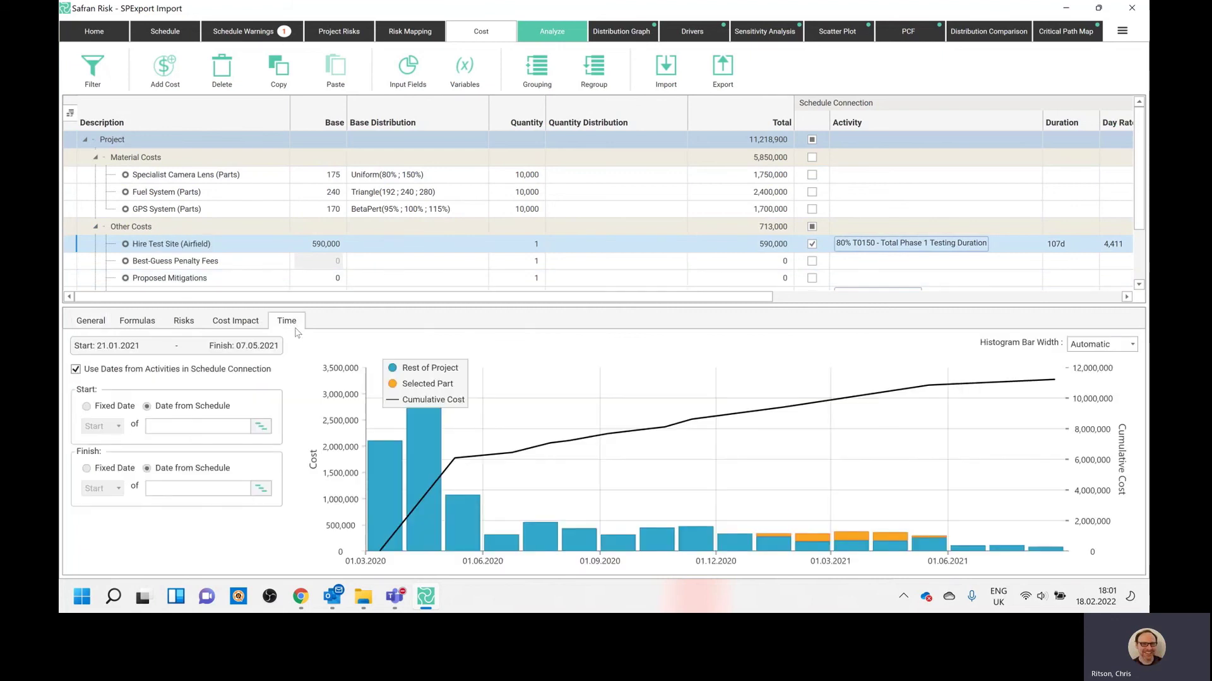